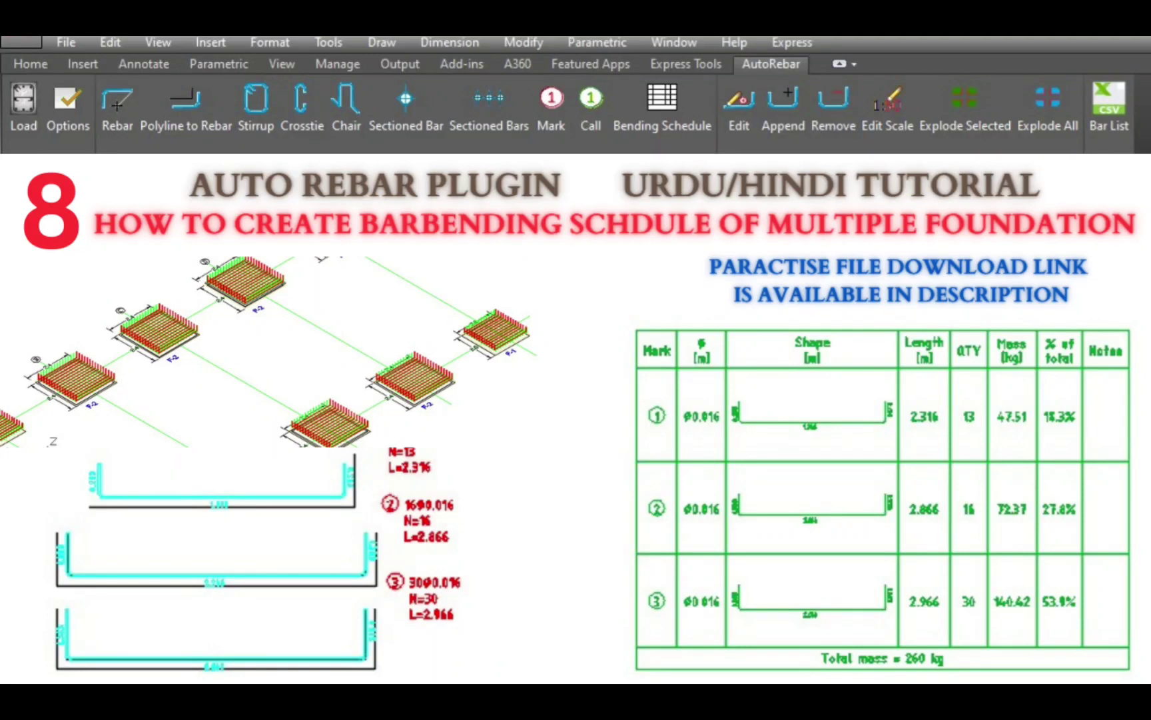
- Zoom and pan around the footings until footing F-1 fills the view
scroll(368, 227, up, 3)
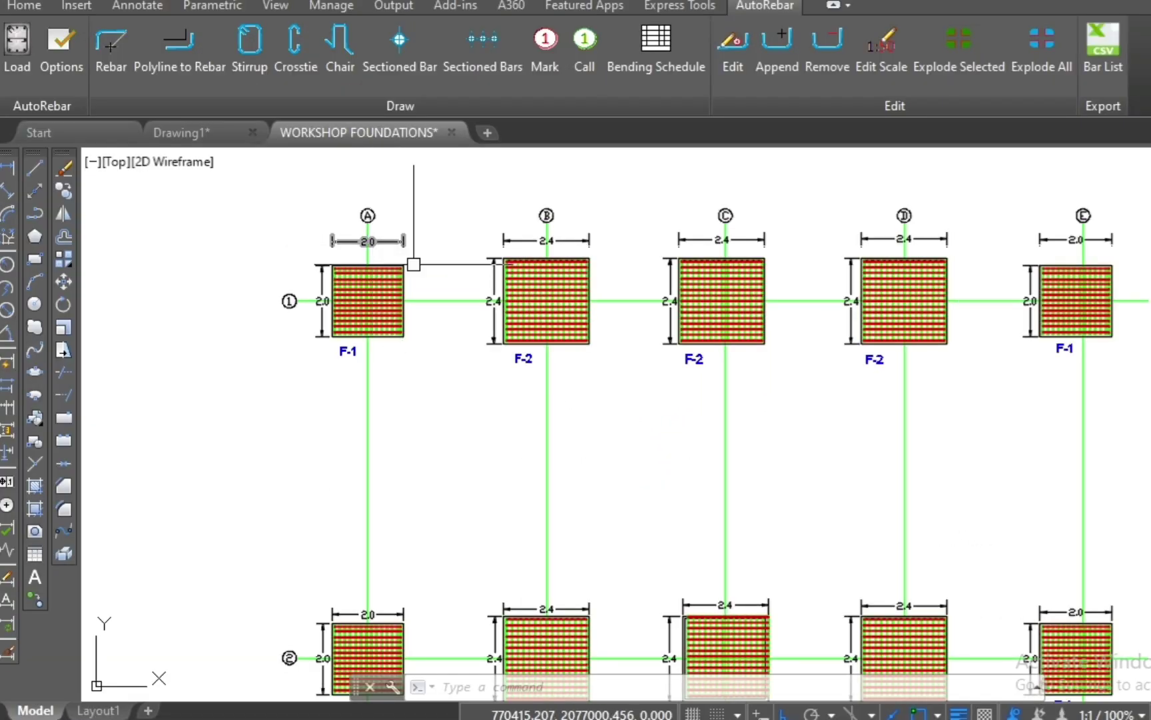
scroll(457, 340, up, 2)
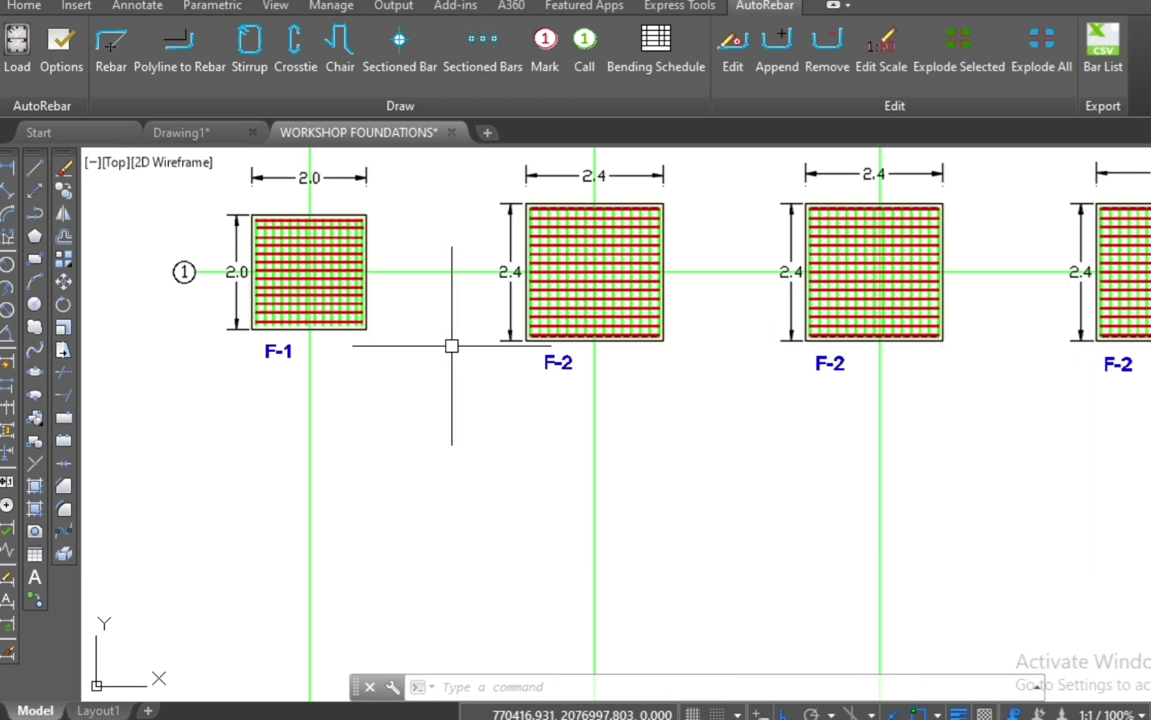
scroll(458, 359, down, 2)
scroll(328, 250, up, 2)
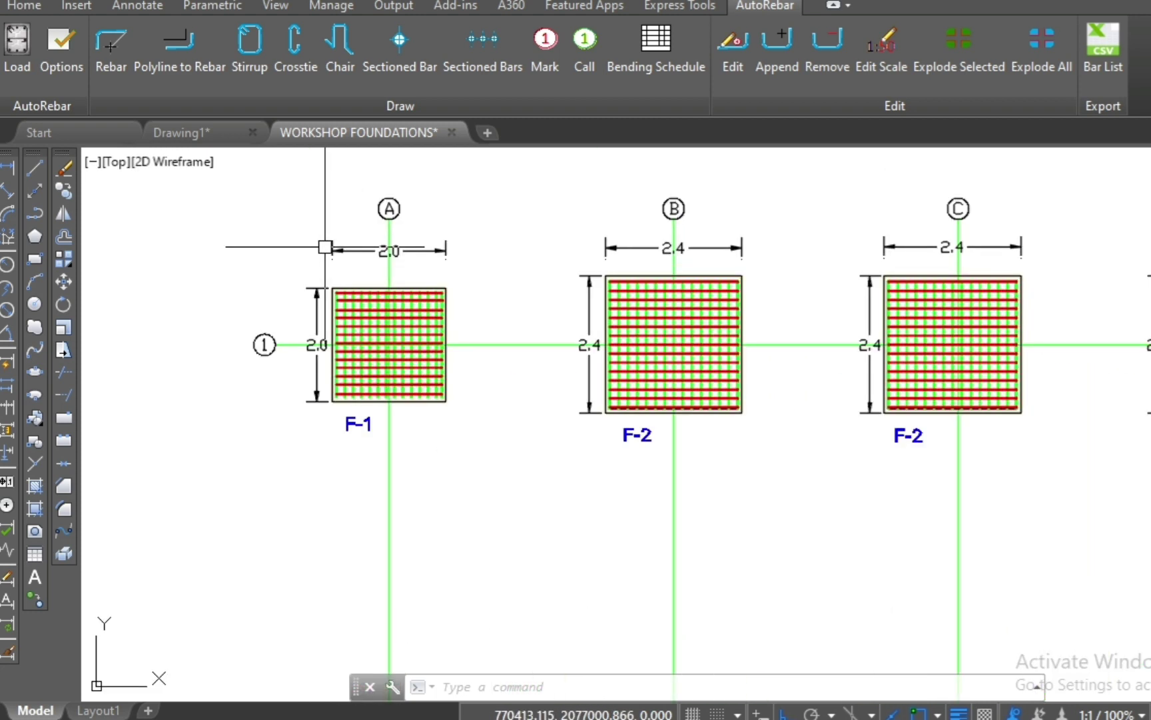
scroll(325, 246, up, 4)
scroll(324, 246, down, 2)
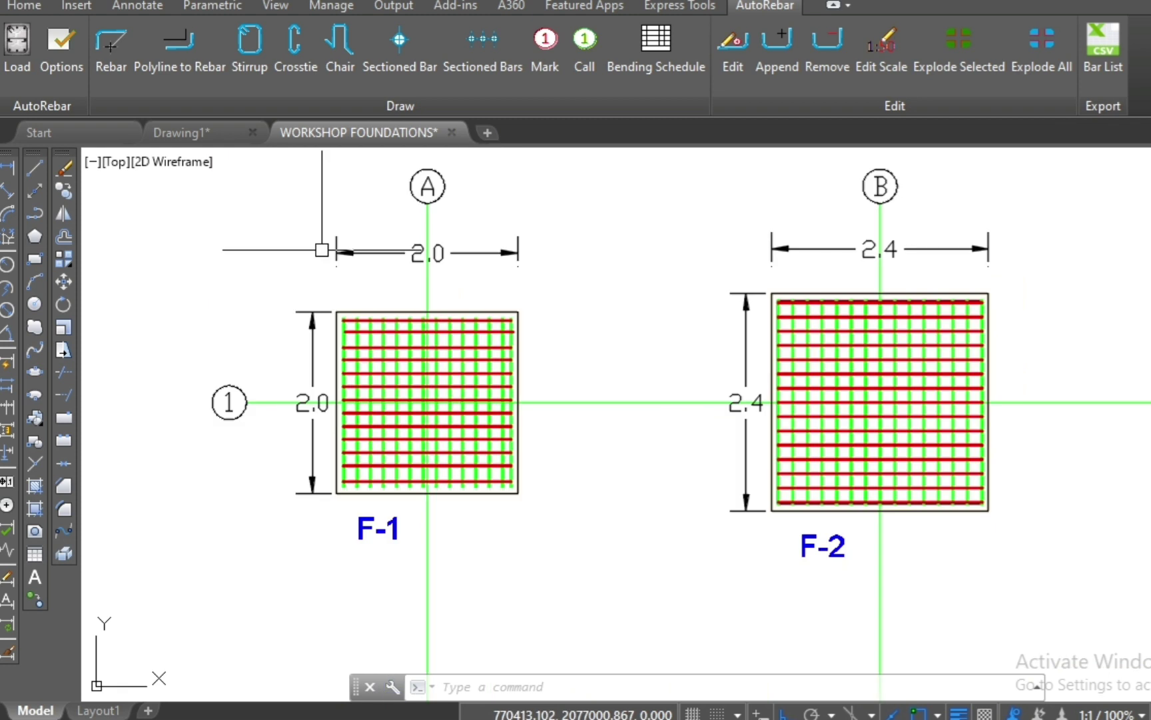
scroll(322, 249, down, 2)
scroll(244, 347, down, 2)
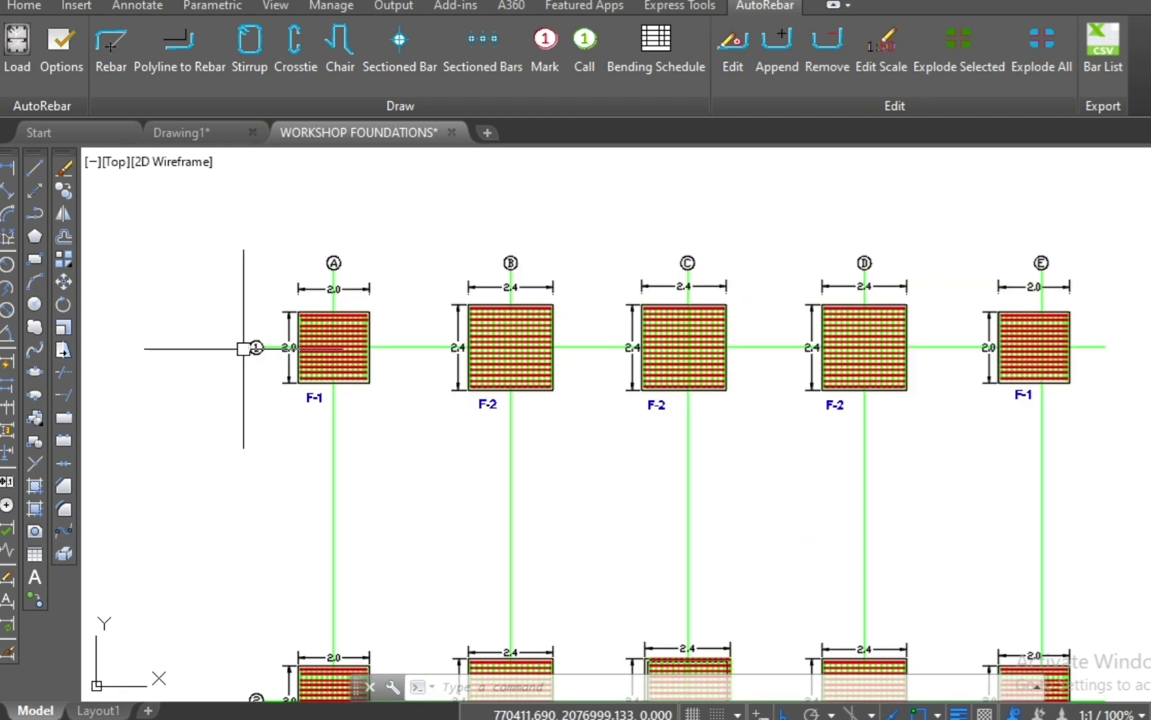
scroll(325, 413, up, 3)
scroll(322, 410, up, 2)
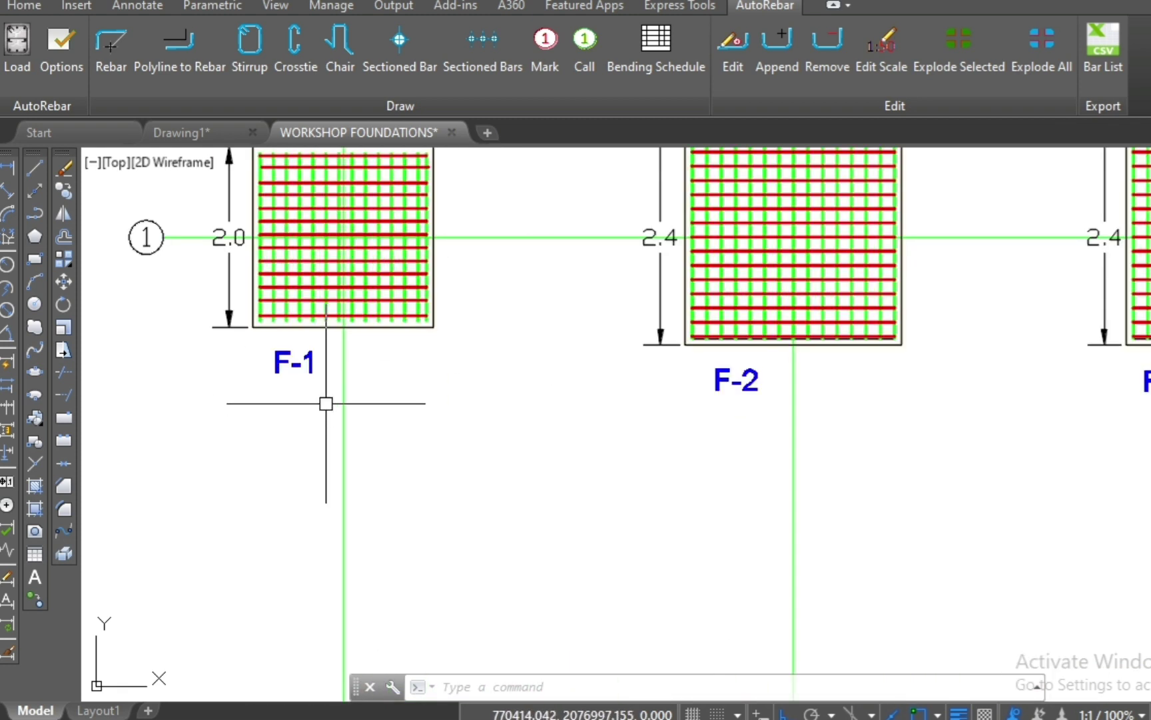
scroll(575, 385, down, 2)
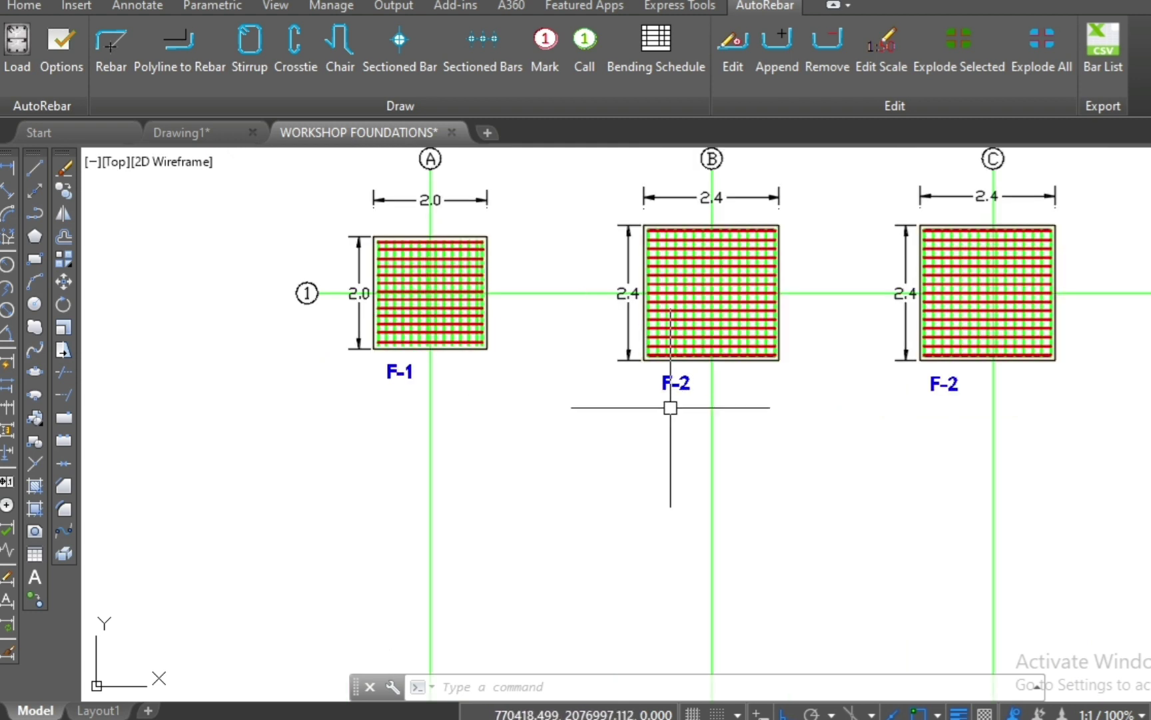
scroll(688, 397, down, 3)
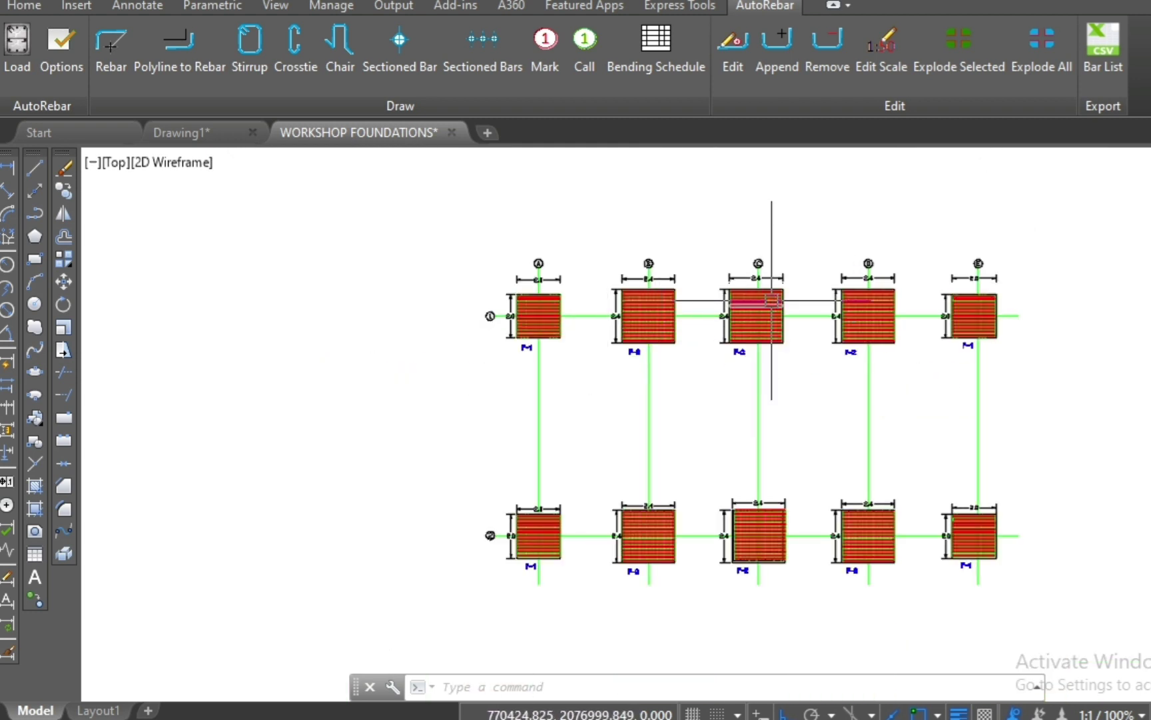
scroll(779, 307, up, 6)
scroll(913, 251, down, 2)
scroll(914, 251, down, 2)
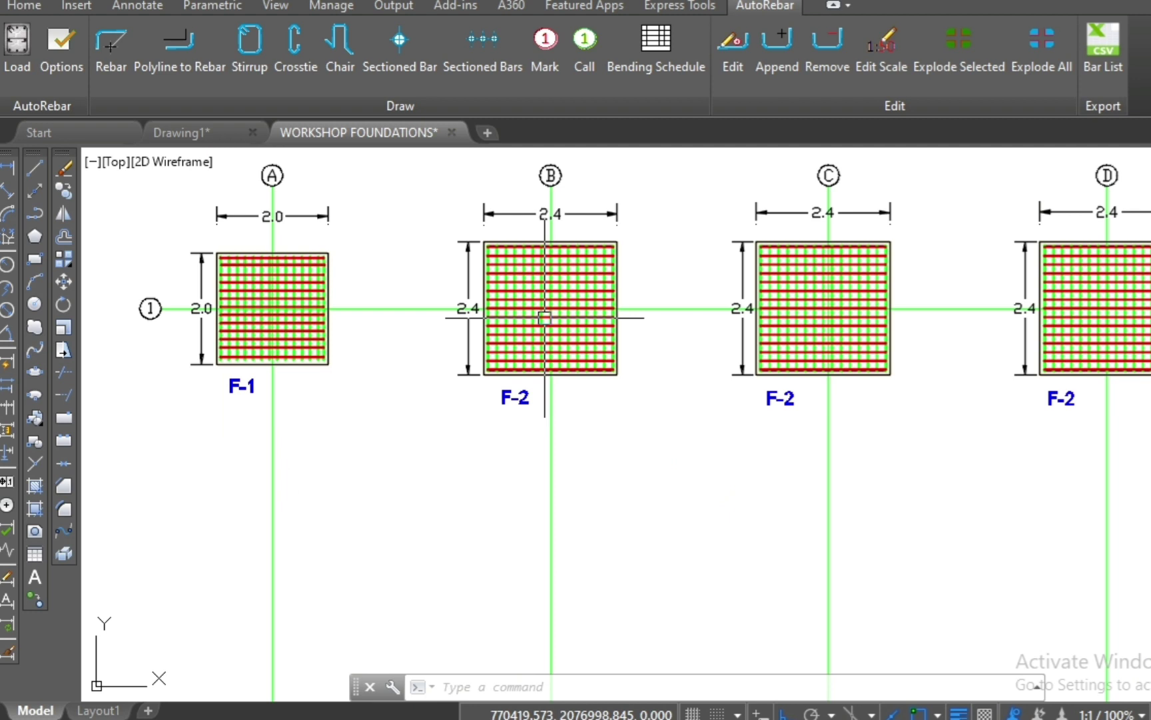
scroll(224, 305, up, 4)
middle_drag(470, 363, 621, 403)
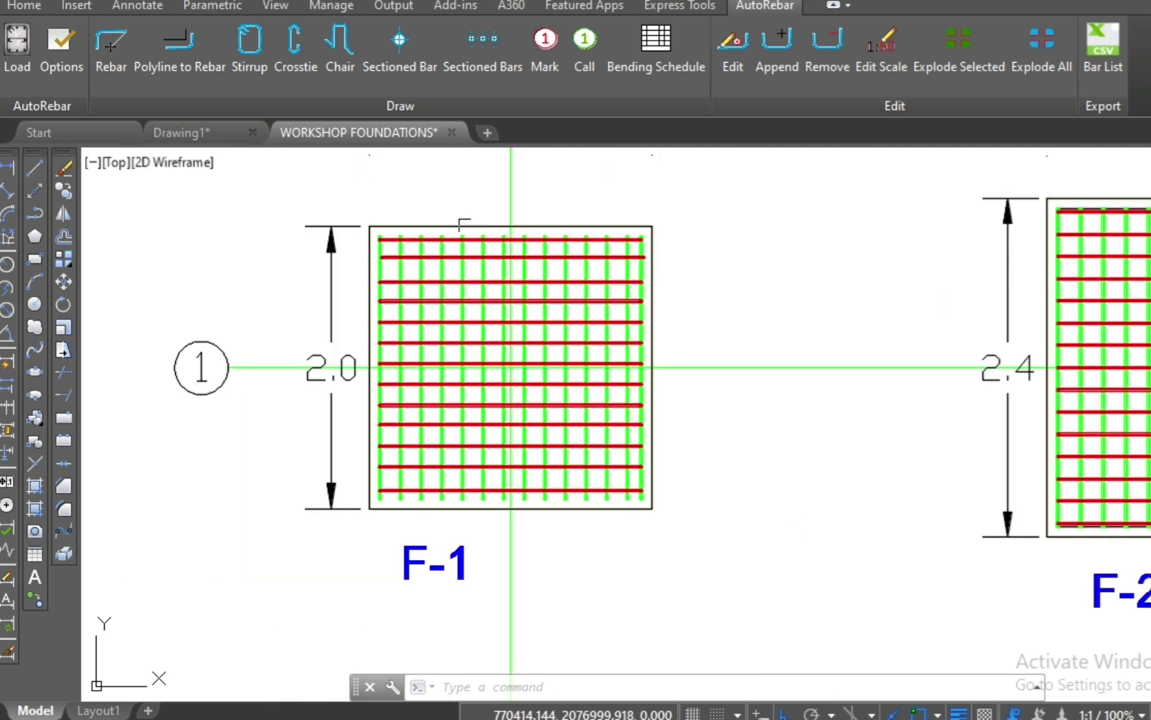
scroll(450, 212, up, 2)
scroll(458, 189, down, 2)
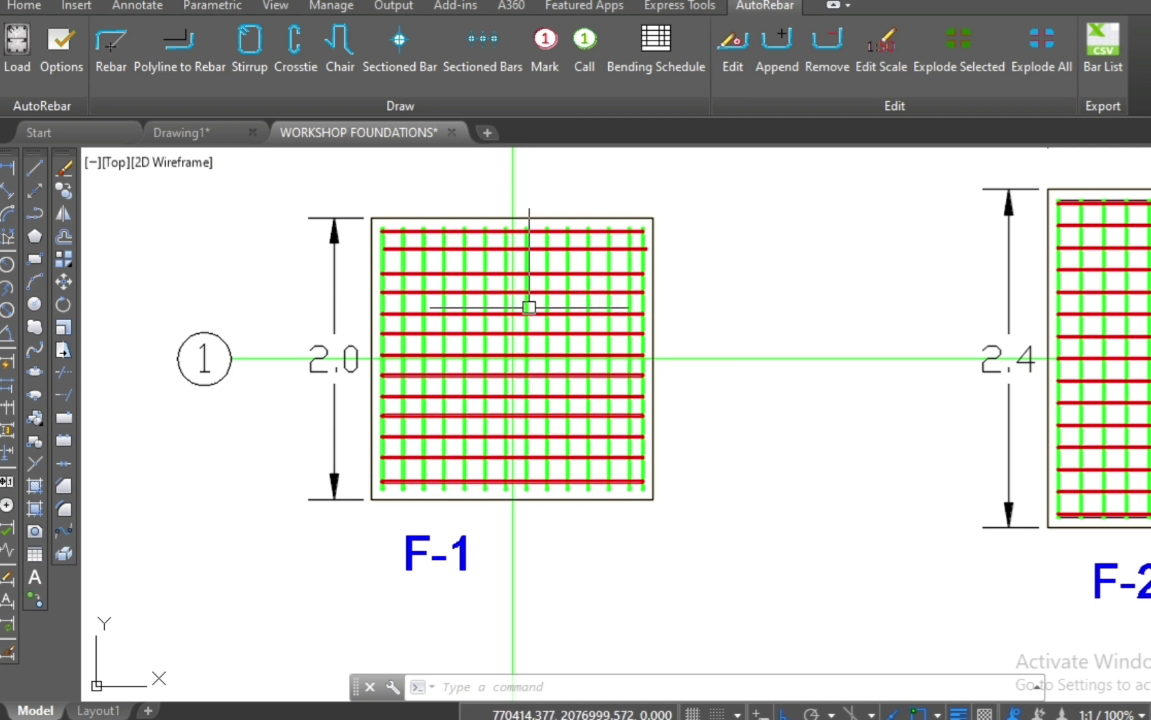
scroll(351, 265, down, 1)
scroll(352, 264, up, 5)
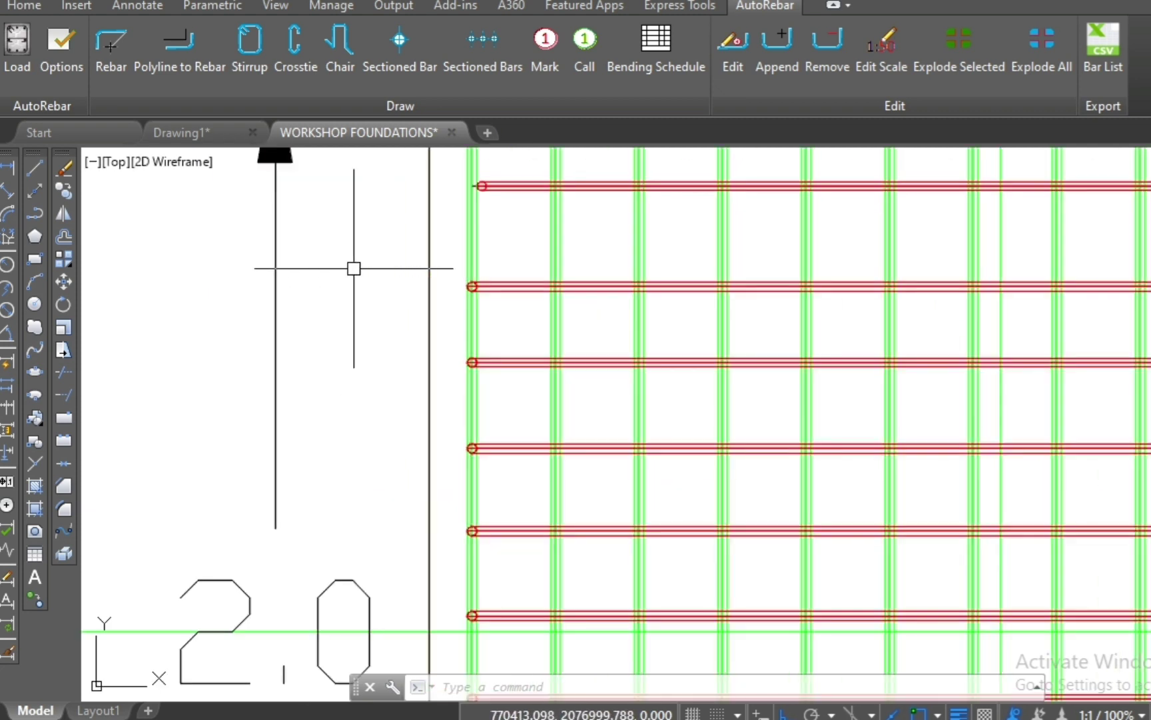
scroll(368, 273, down, 2)
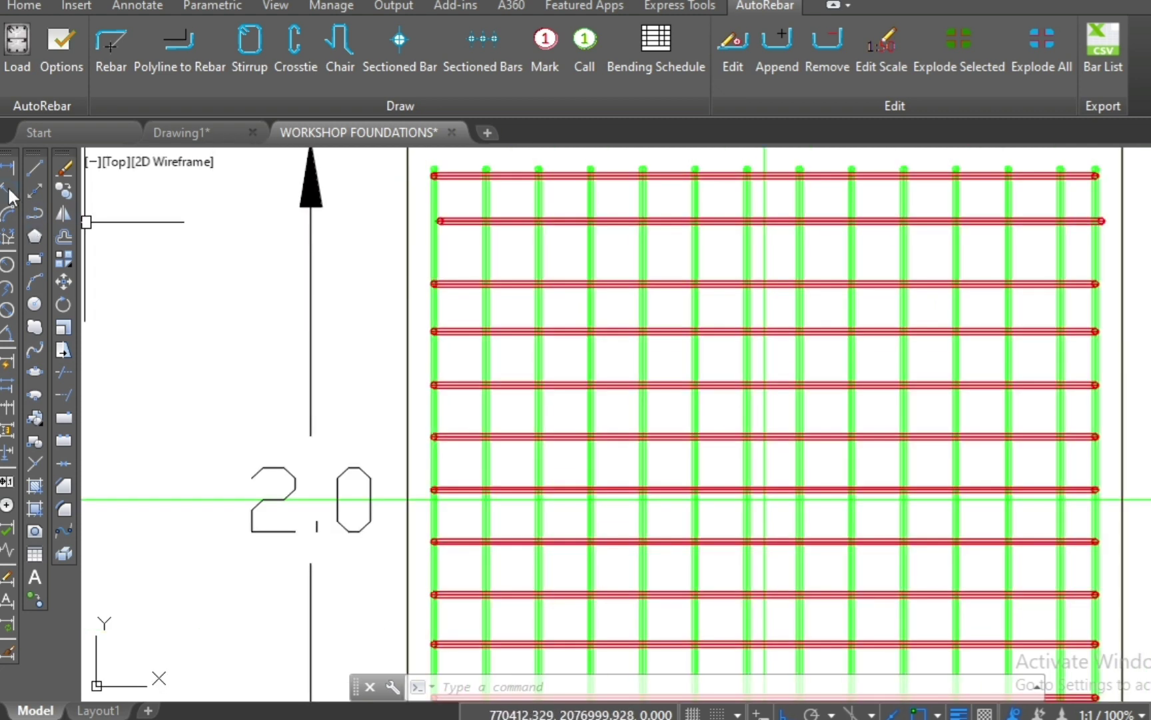
- Try an aligned dimension from a bar end to the footing edge, then cancel it
click(8, 192)
scroll(444, 252, up, 4)
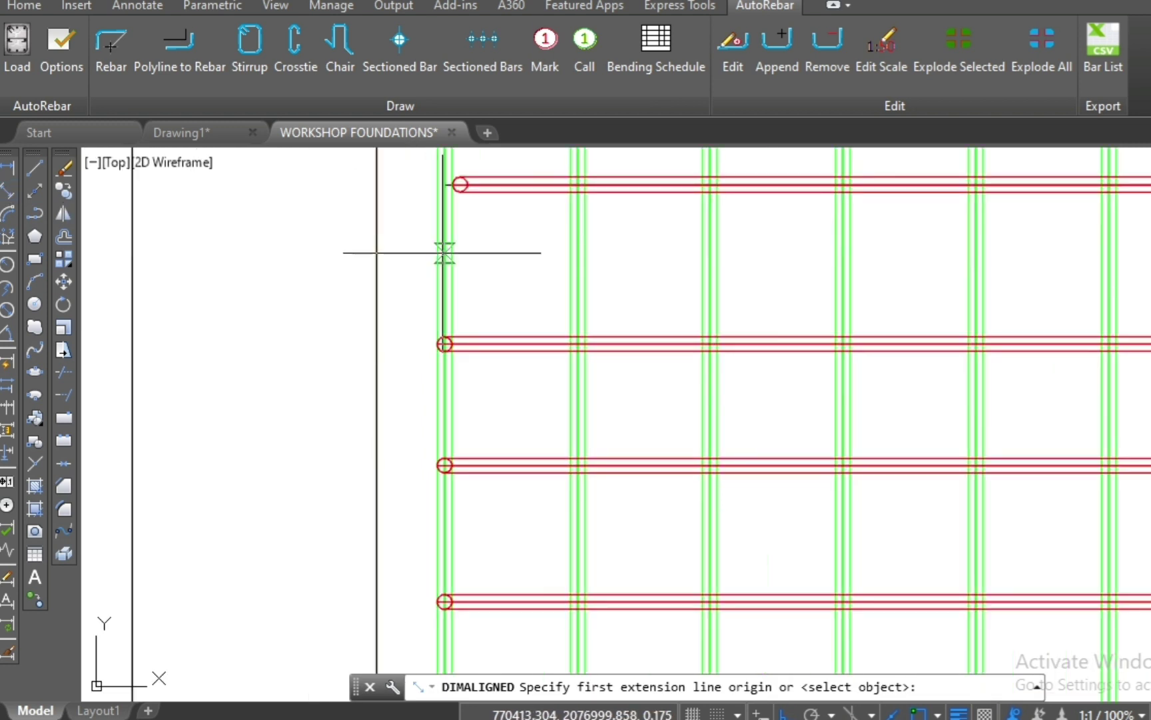
click(445, 253)
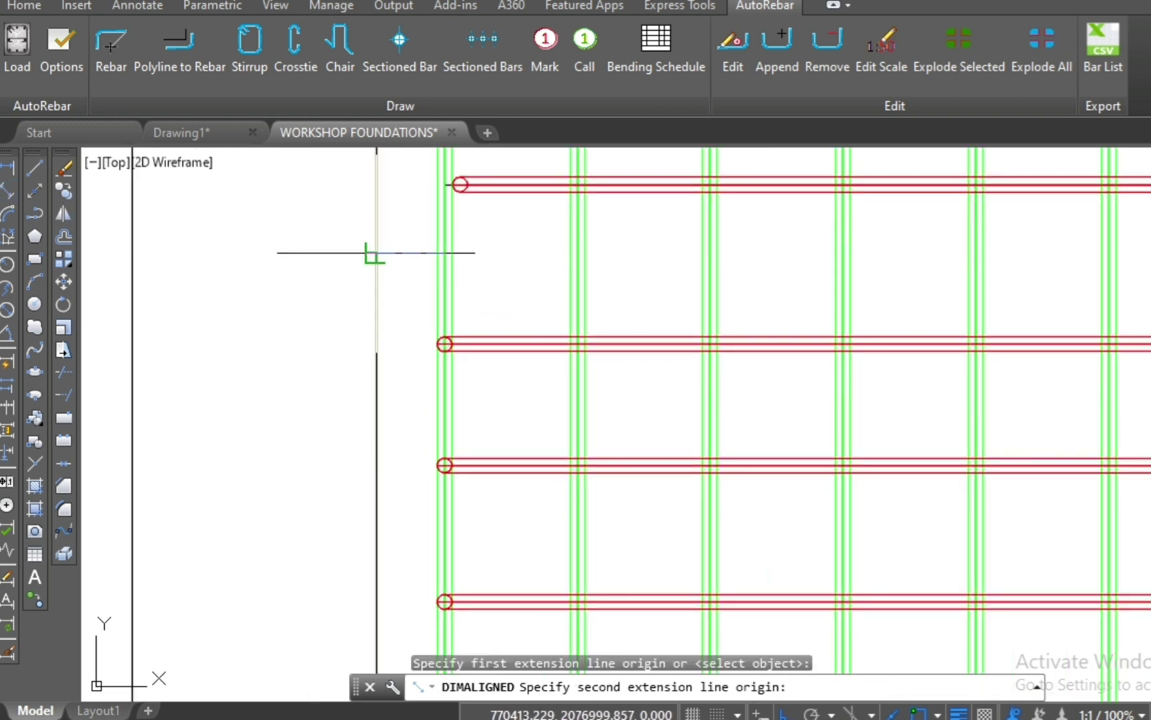
click(376, 252)
scroll(386, 275, down, 4)
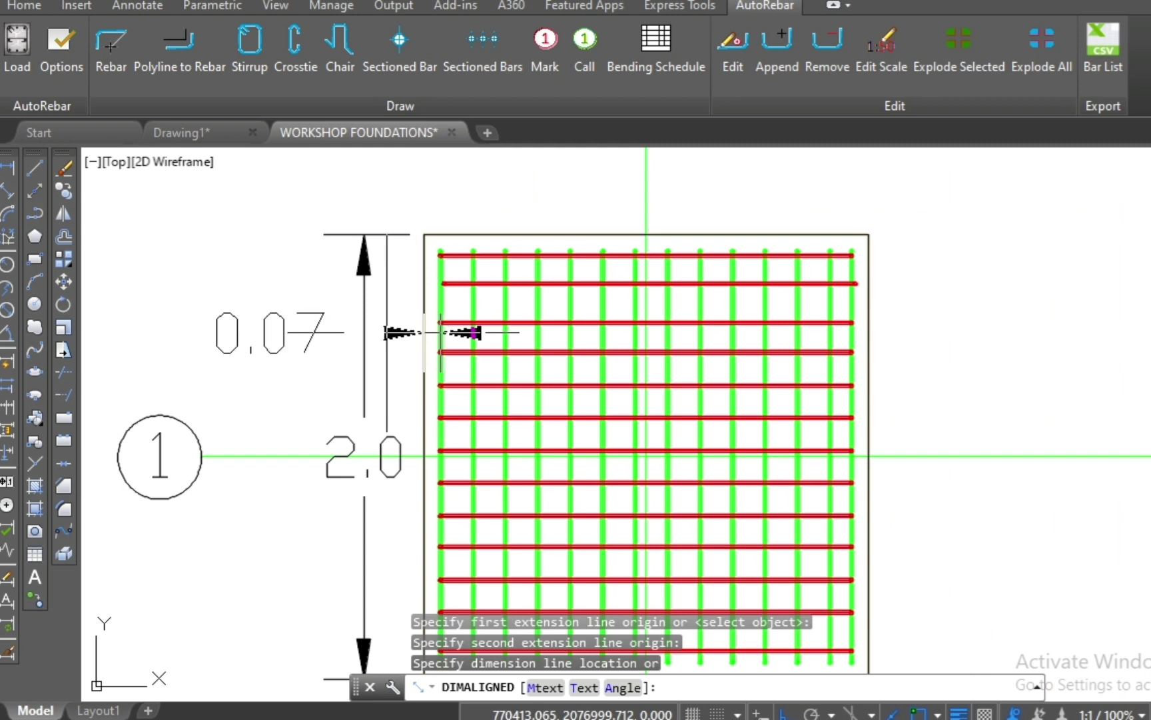
key(Escape)
scroll(385, 329, down, 2)
scroll(314, 321, down, 3)
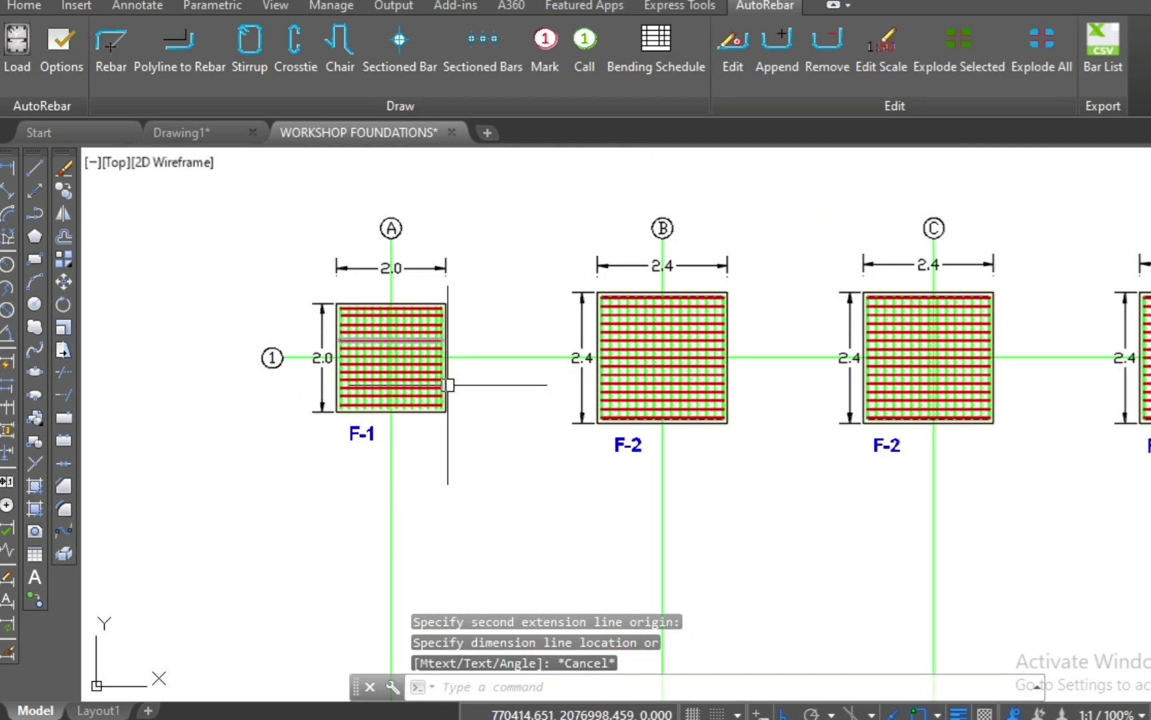
scroll(696, 428, up, 4)
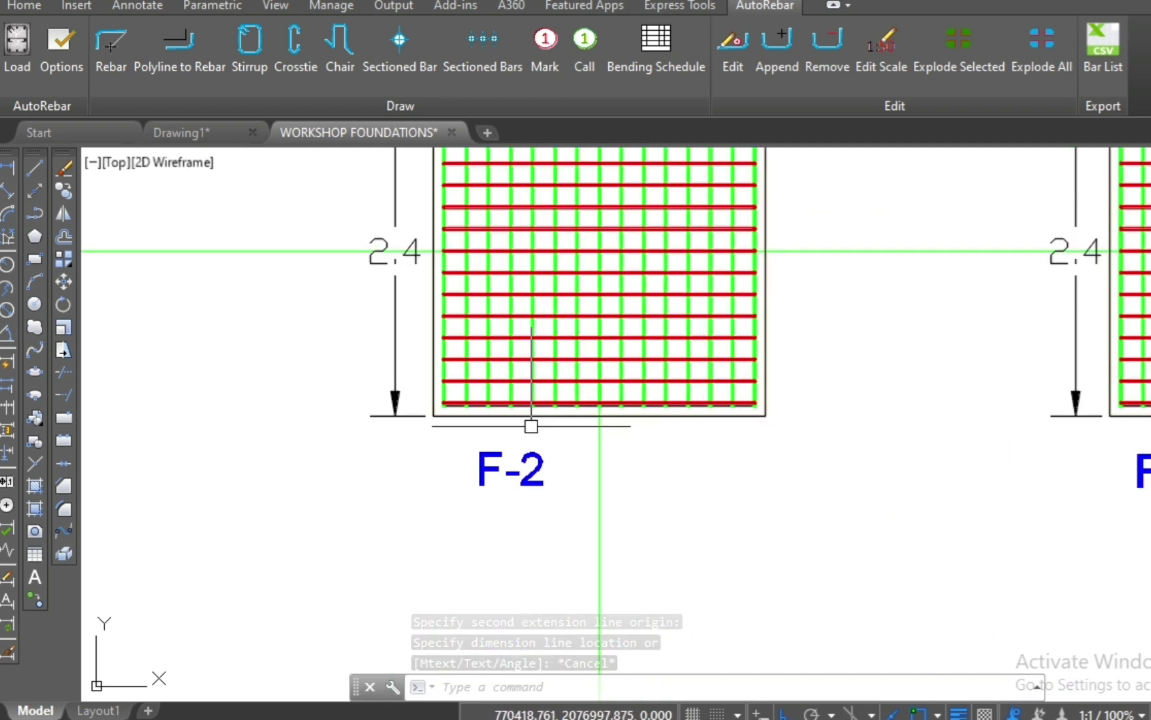
text(DIMALIGNED)
- Restart the aligned dimension on footing F-2 and cancel it again
key(Return)
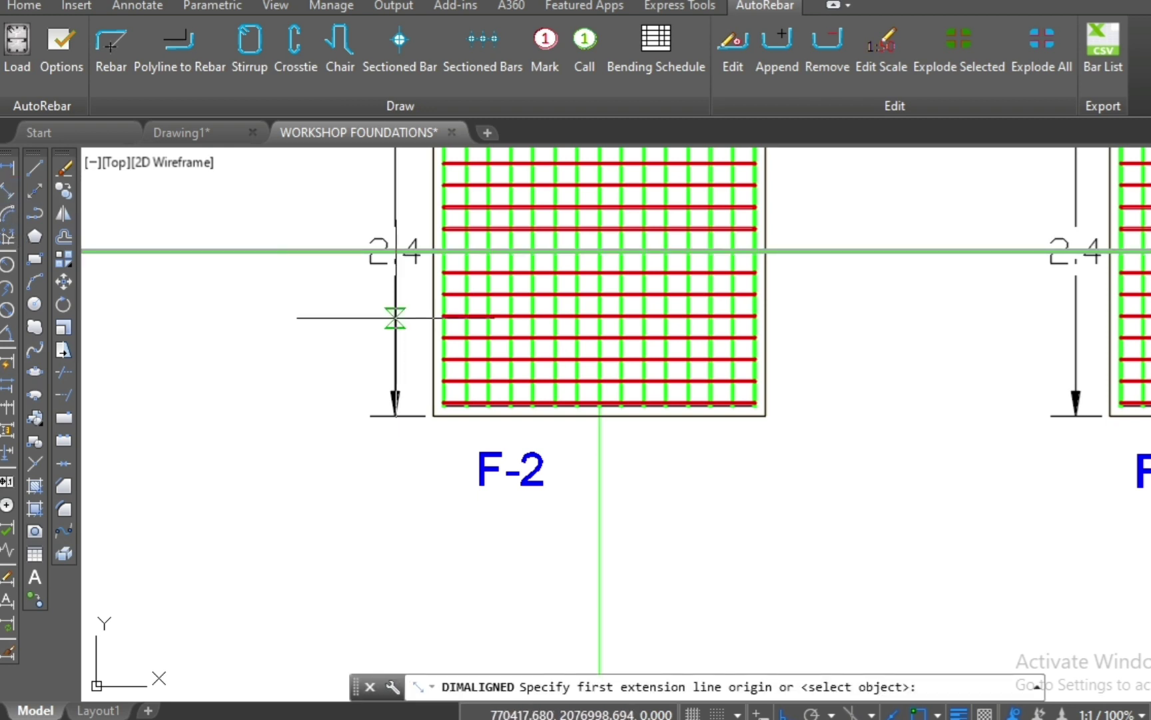
scroll(393, 314, up, 5)
scroll(444, 313, up, 2)
click(413, 253)
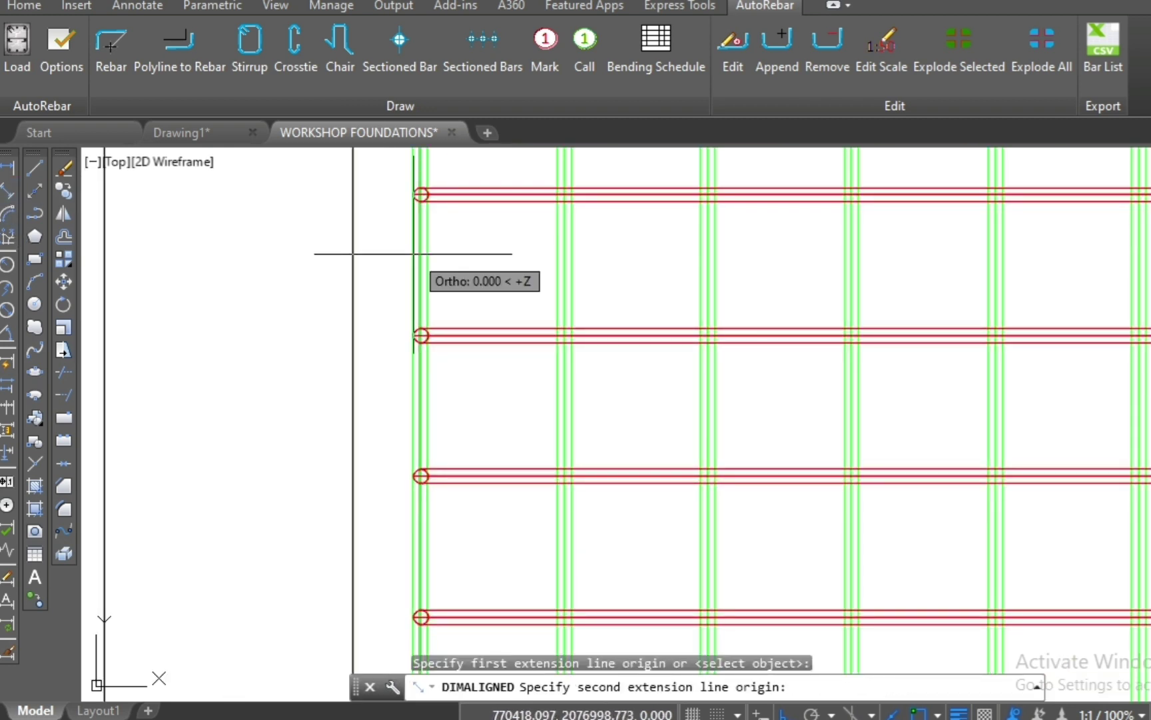
key(Escape)
- Place a trial 0.07 aligned cover dimension from bar end to edge beside F-2
scroll(420, 260, up, 2)
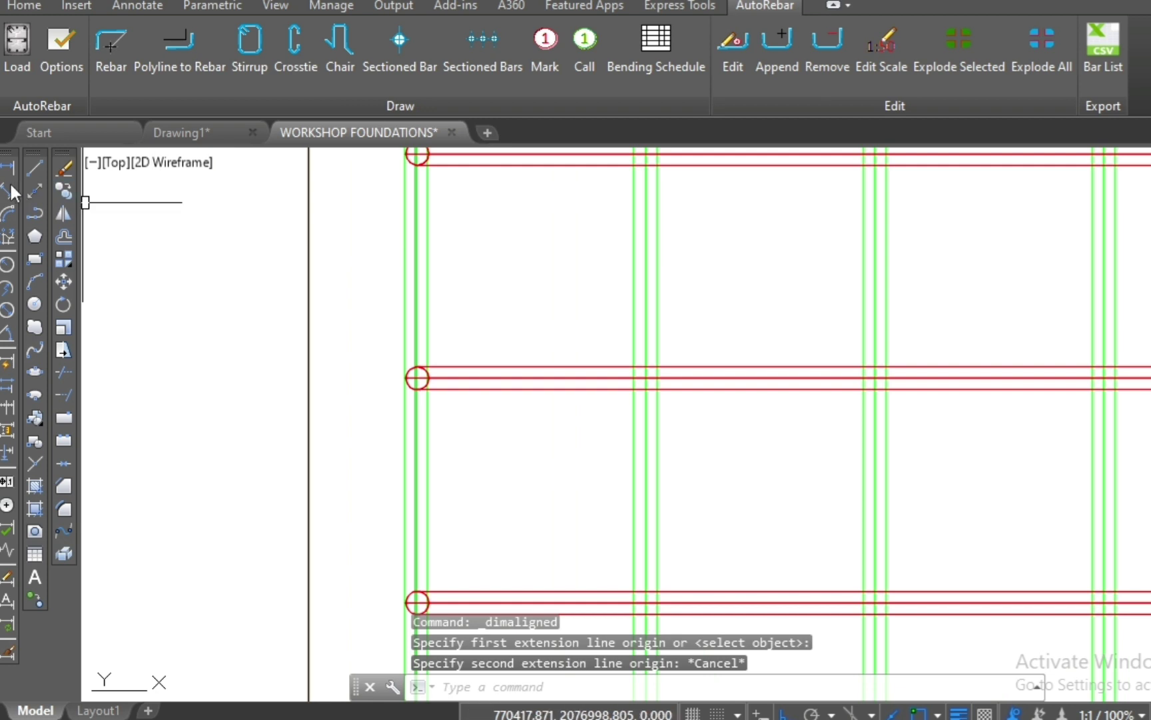
click(10, 192)
click(412, 257)
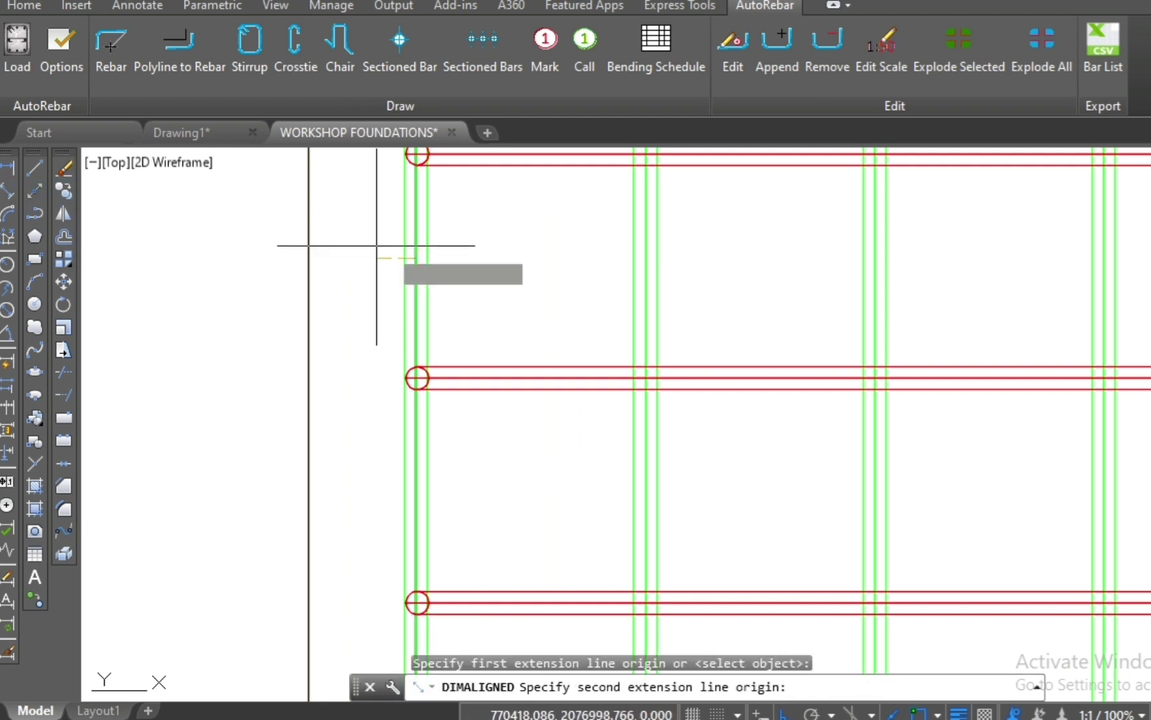
click(300, 256)
scroll(300, 256, down, 3)
scroll(427, 327, down, 3)
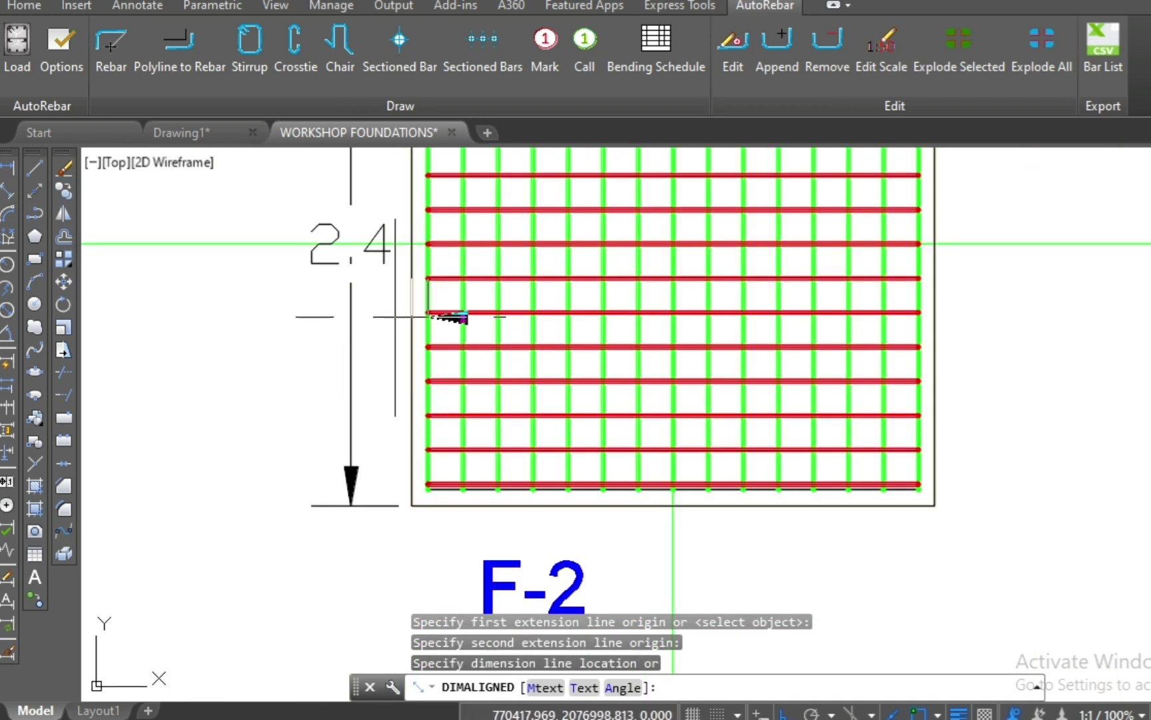
click(370, 316)
scroll(371, 315, down, 2)
scroll(722, 432, down, 2)
- Erase the trial 0.07 cover dimension
text(e)
key(Return)
scroll(566, 406, down, 1)
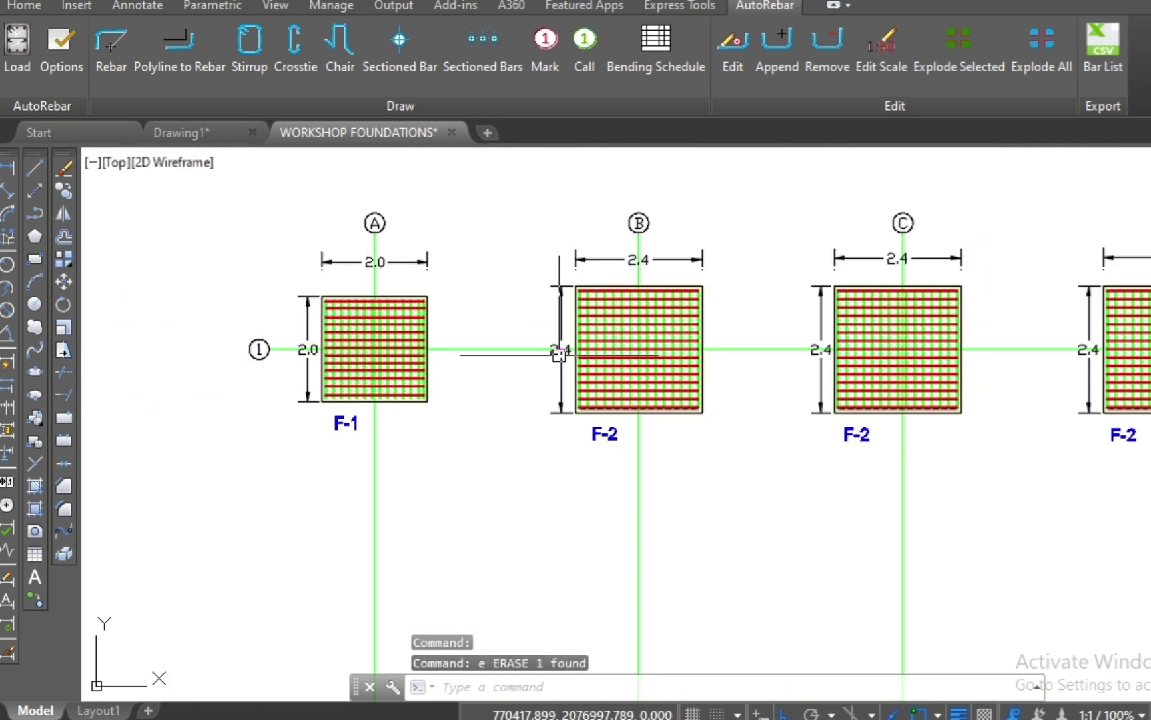
scroll(525, 253, down, 1)
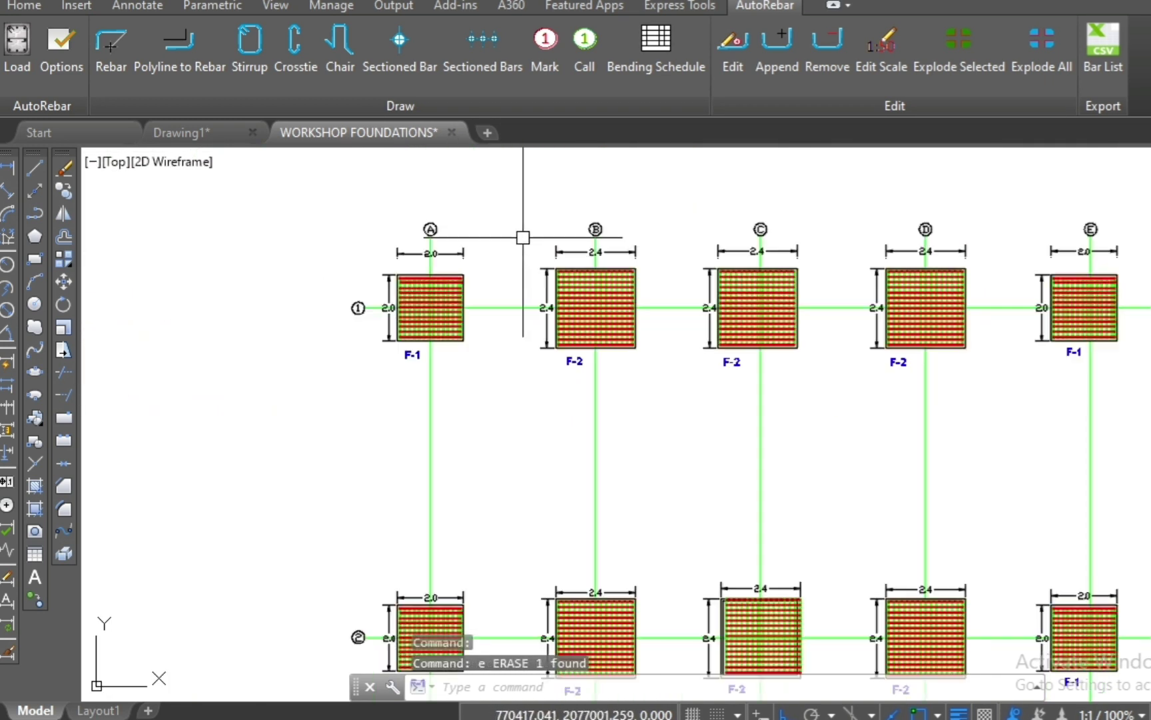
- Switch to the southwest isometric view and zoom to frame all ten footings
click(116, 162)
click(186, 349)
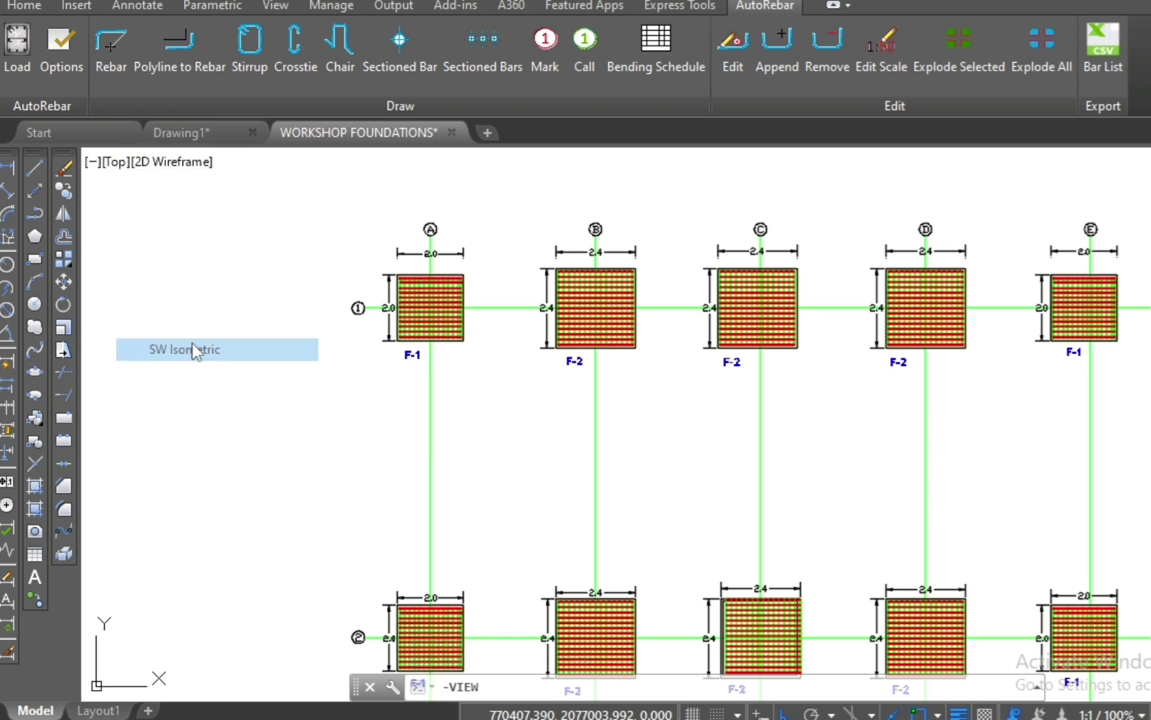
scroll(366, 401, down, 2)
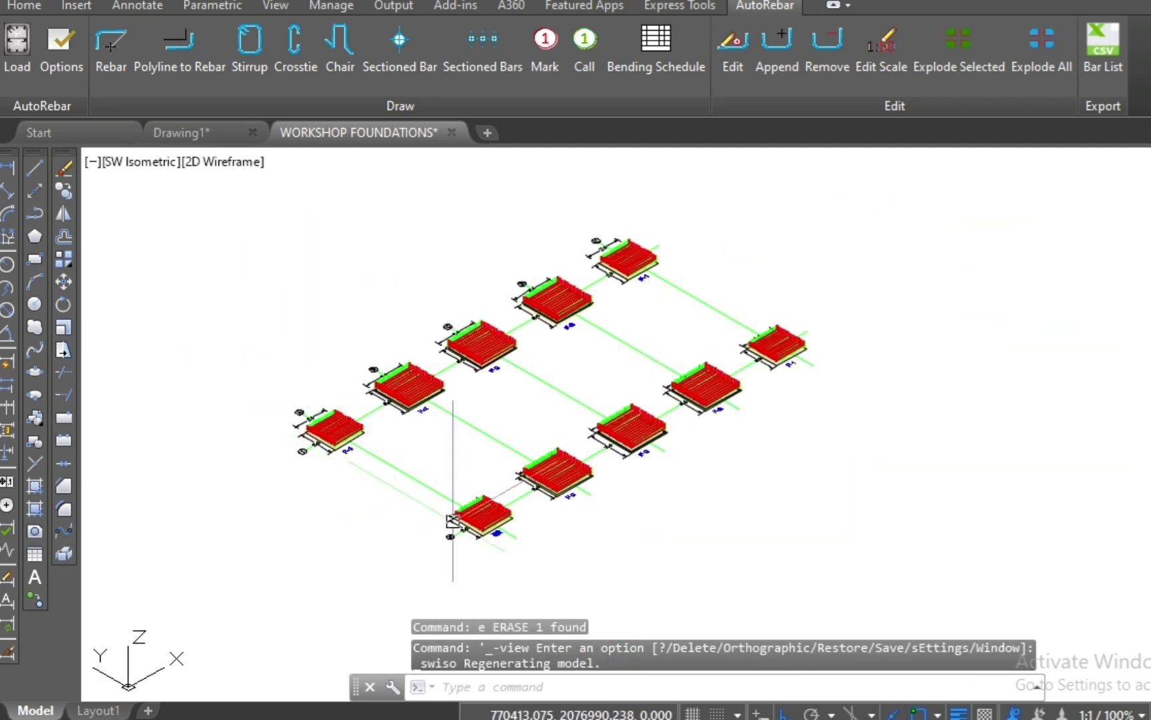
scroll(453, 520, up, 3)
scroll(460, 513, up, 3)
scroll(657, 473, up, 2)
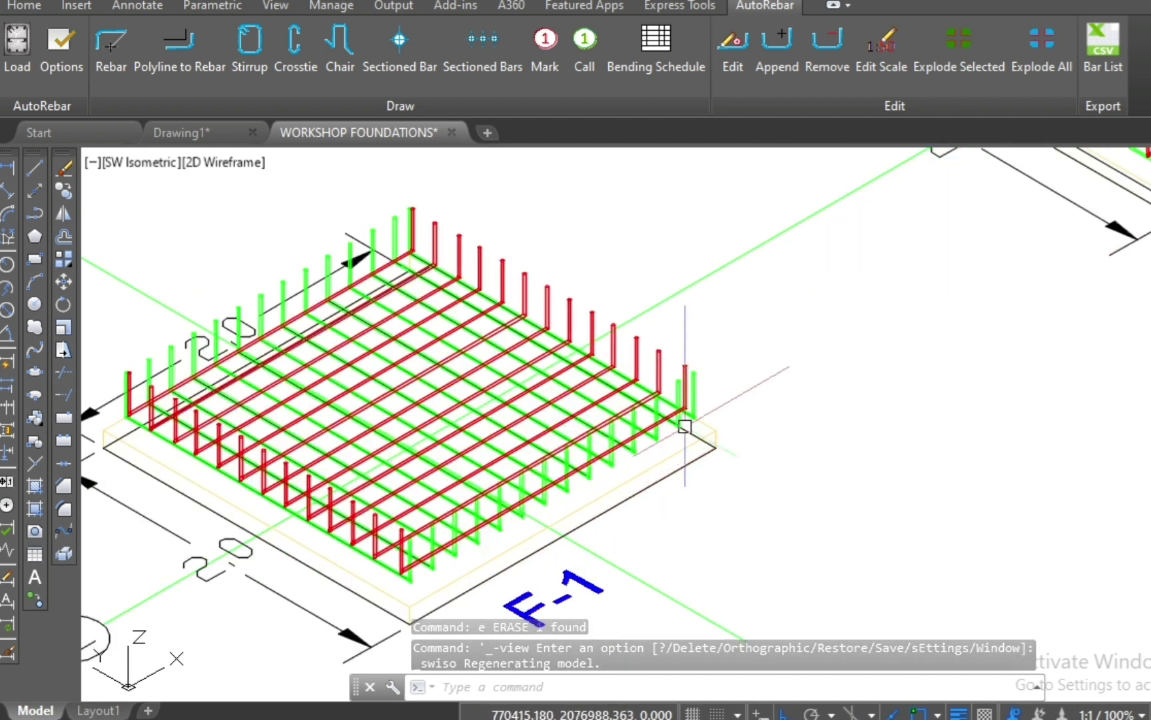
scroll(719, 440, up, 2)
scroll(753, 457, down, 2)
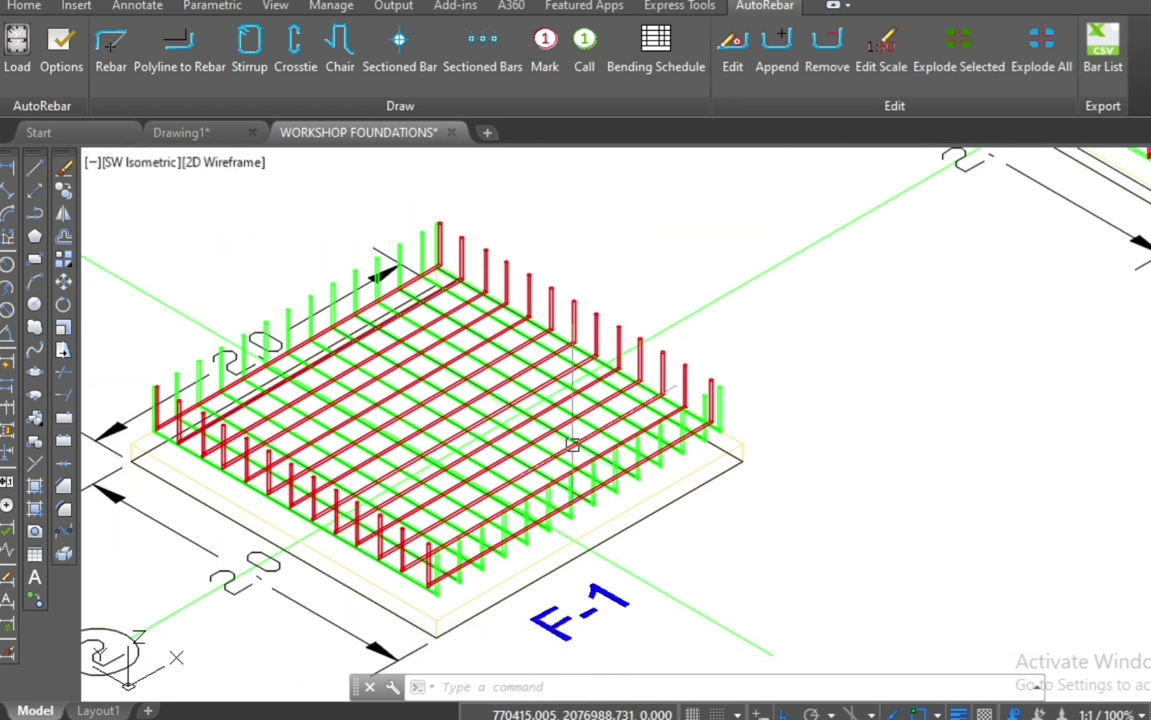
scroll(491, 508, down, 3)
scroll(860, 295, up, 3)
scroll(920, 265, up, 2)
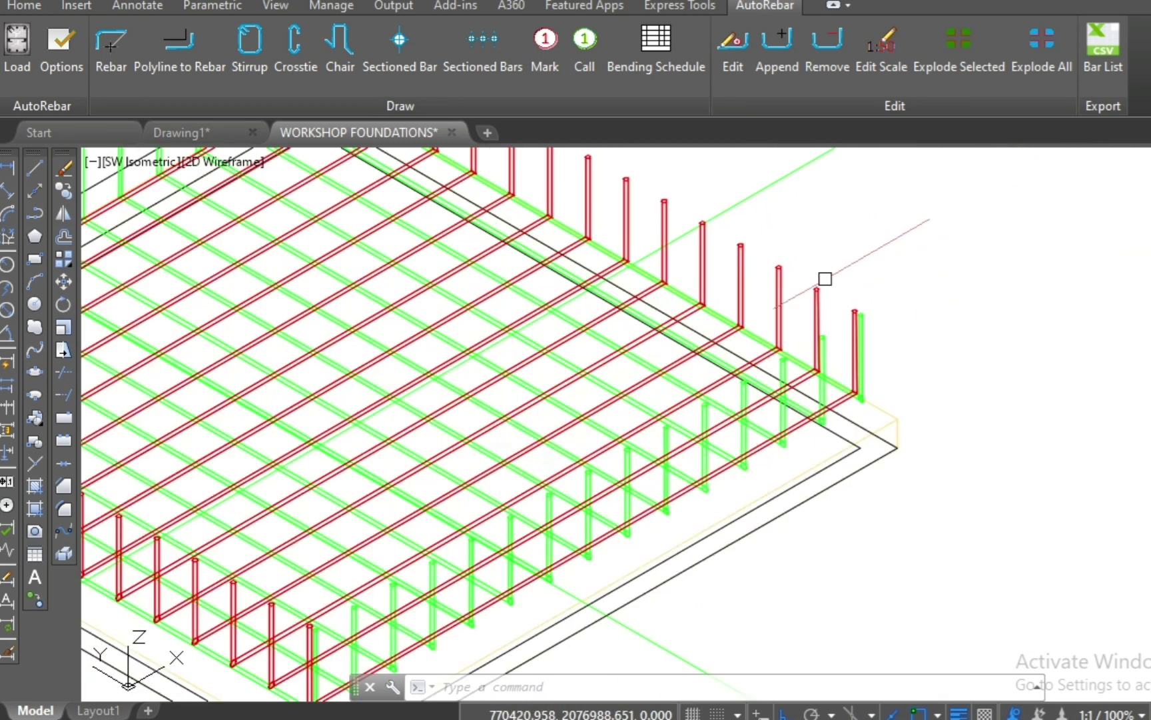
scroll(824, 278, down, 1)
scroll(826, 389, down, 2)
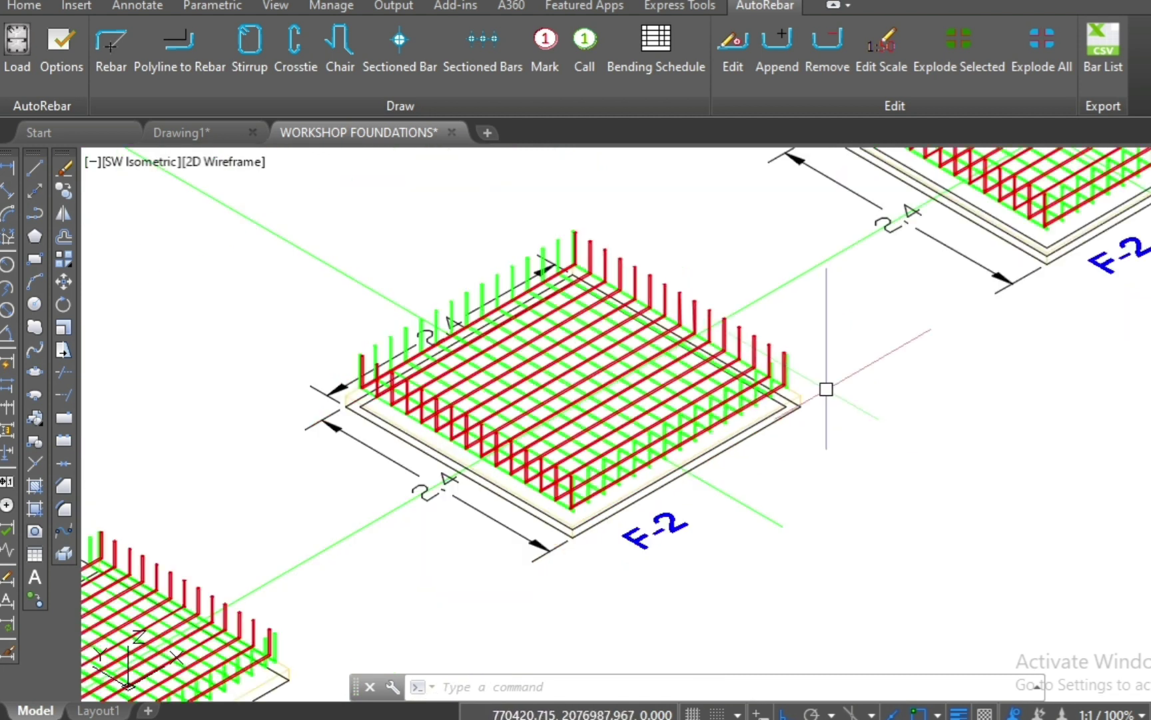
scroll(339, 533, down, 2)
scroll(782, 353, up, 1)
scroll(956, 246, up, 3)
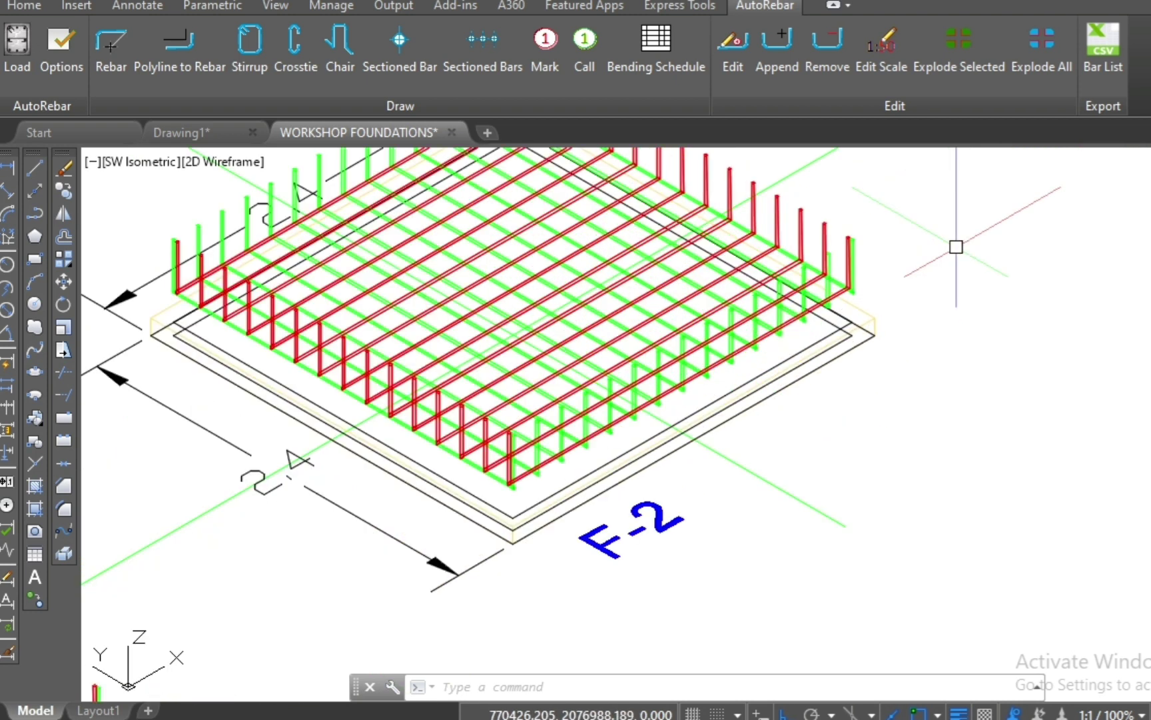
scroll(884, 501, down, 2)
scroll(878, 312, up, 2)
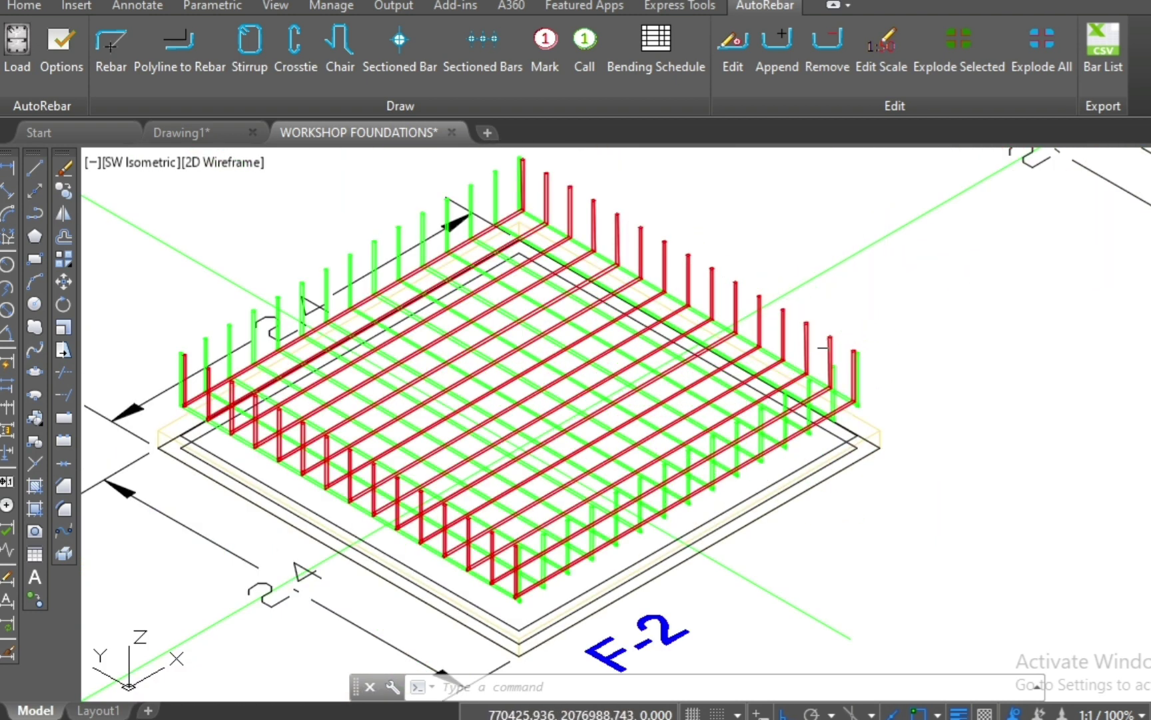
scroll(577, 380, down, 4)
scroll(666, 399, down, 2)
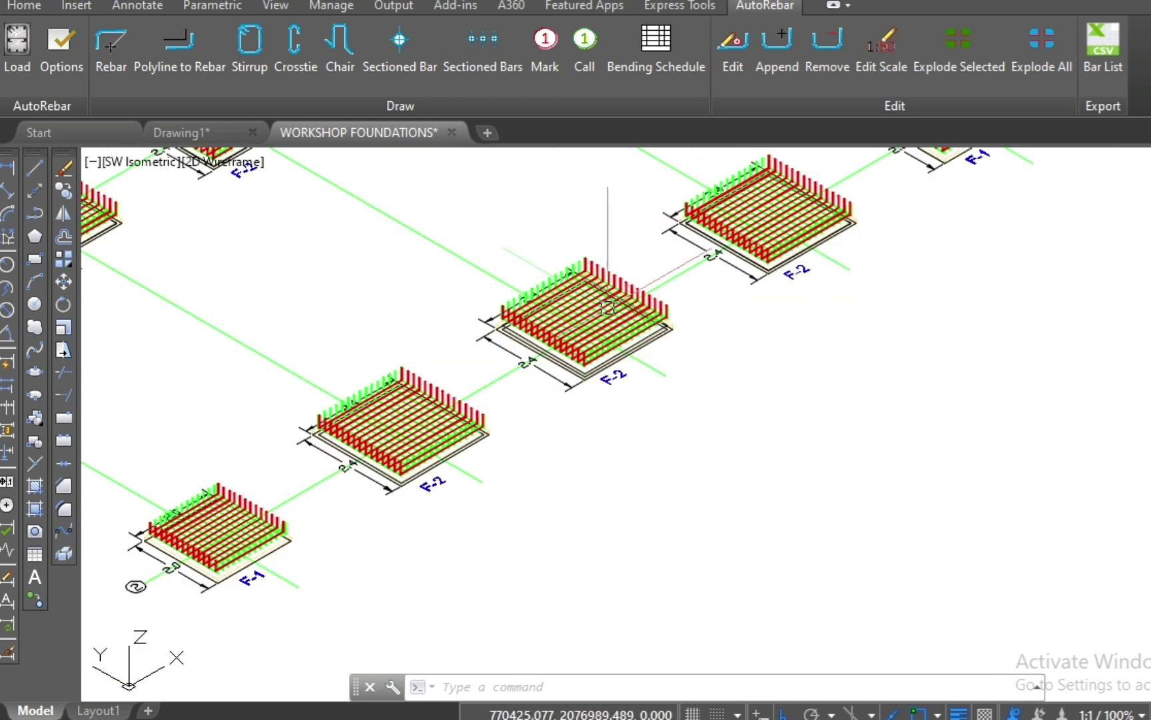
scroll(755, 421, down, 4)
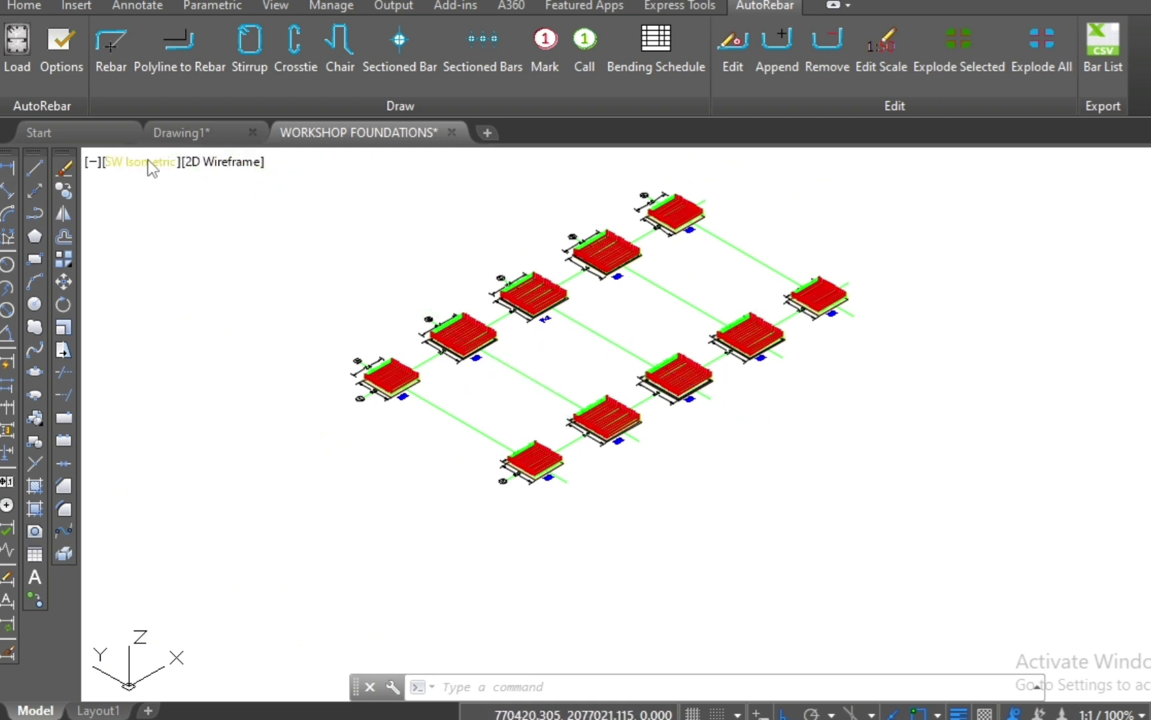
click(206, 165)
- Apply the Shaded visual style and zoom in on the reinforced footings
click(239, 301)
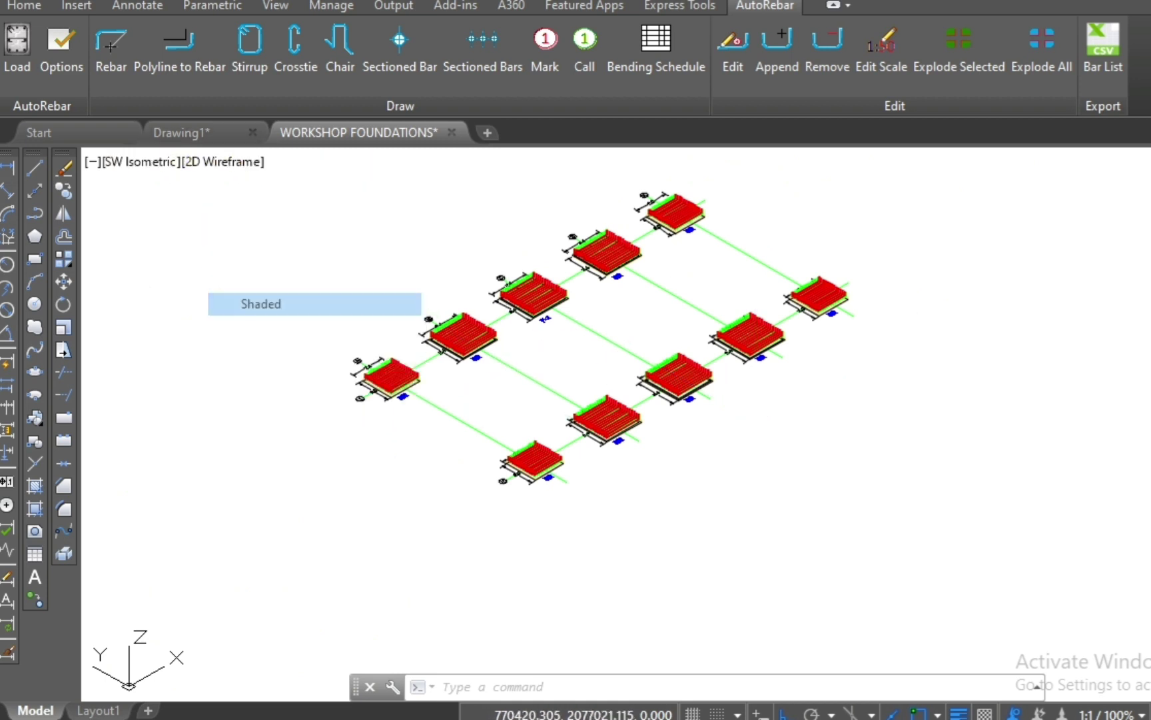
scroll(518, 443, up, 3)
scroll(518, 443, up, 2)
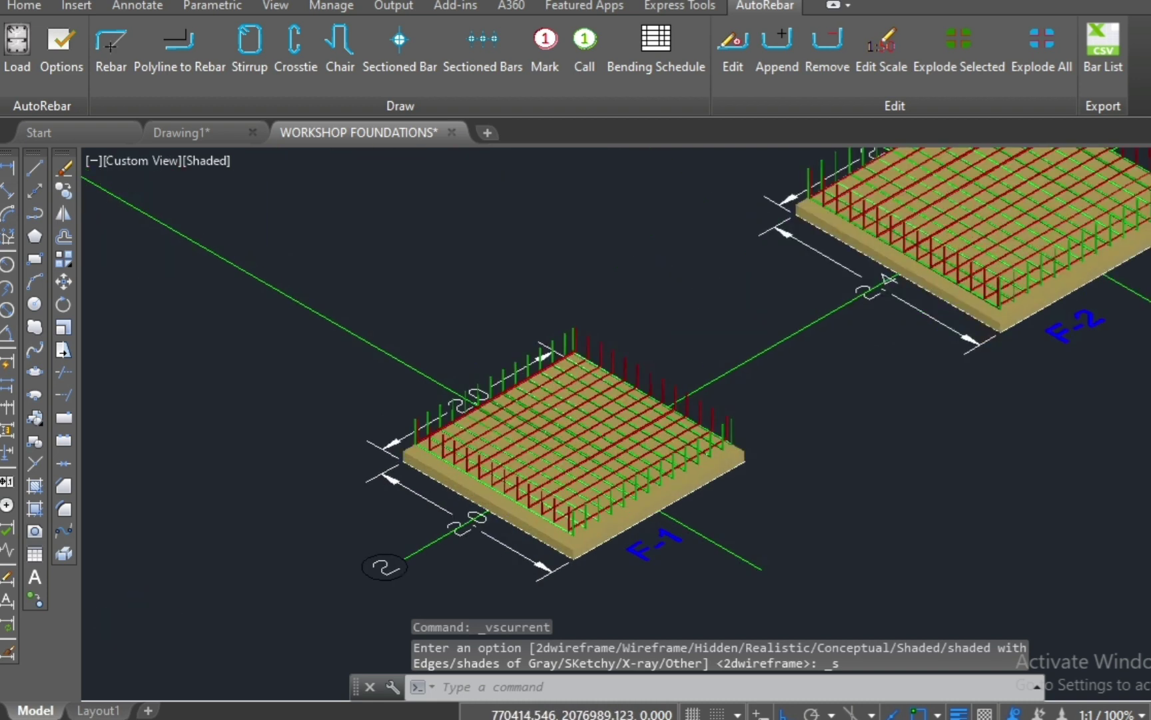
scroll(517, 443, up, 3)
scroll(386, 342, up, 2)
scroll(385, 342, down, 3)
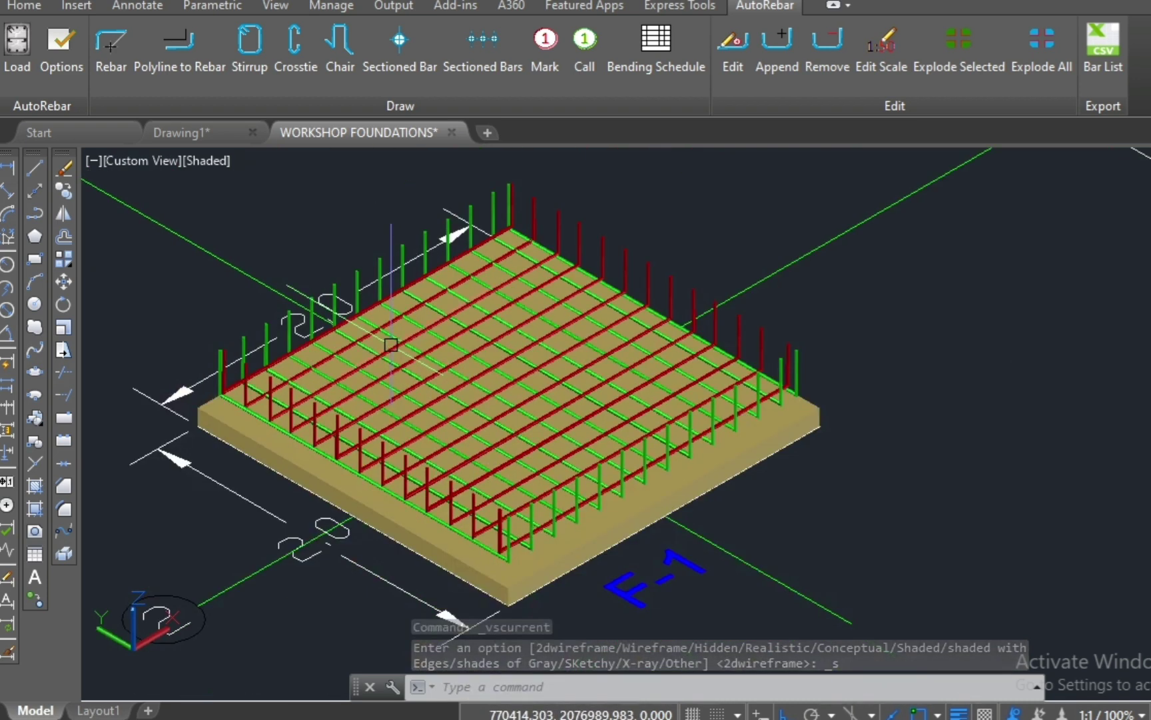
scroll(346, 425, up, 1)
scroll(517, 513, down, 2)
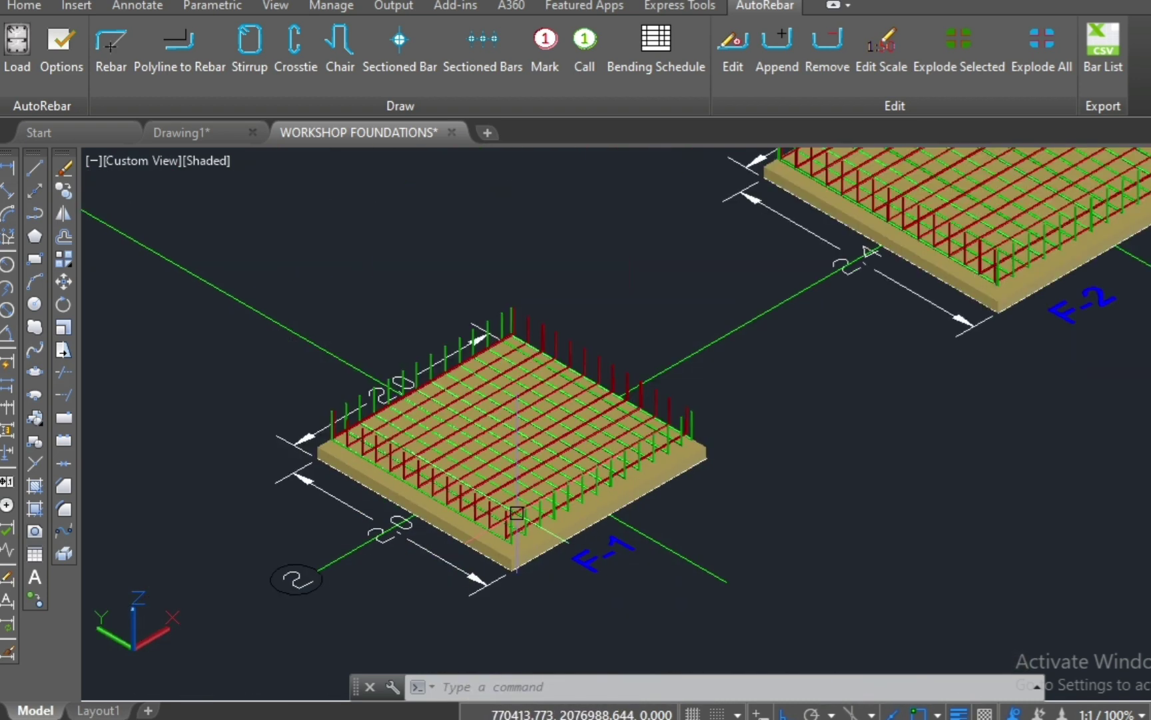
- Return to the Top view in 2D Wireframe and zoom to grid row 2
click(122, 166)
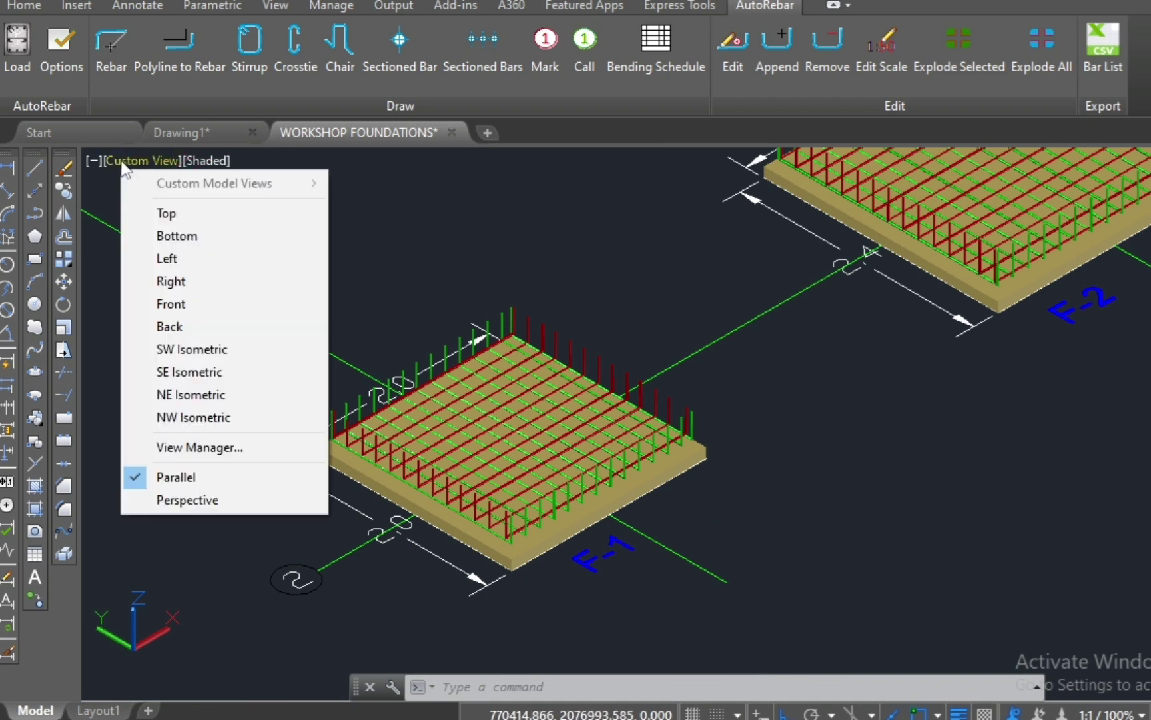
click(170, 207)
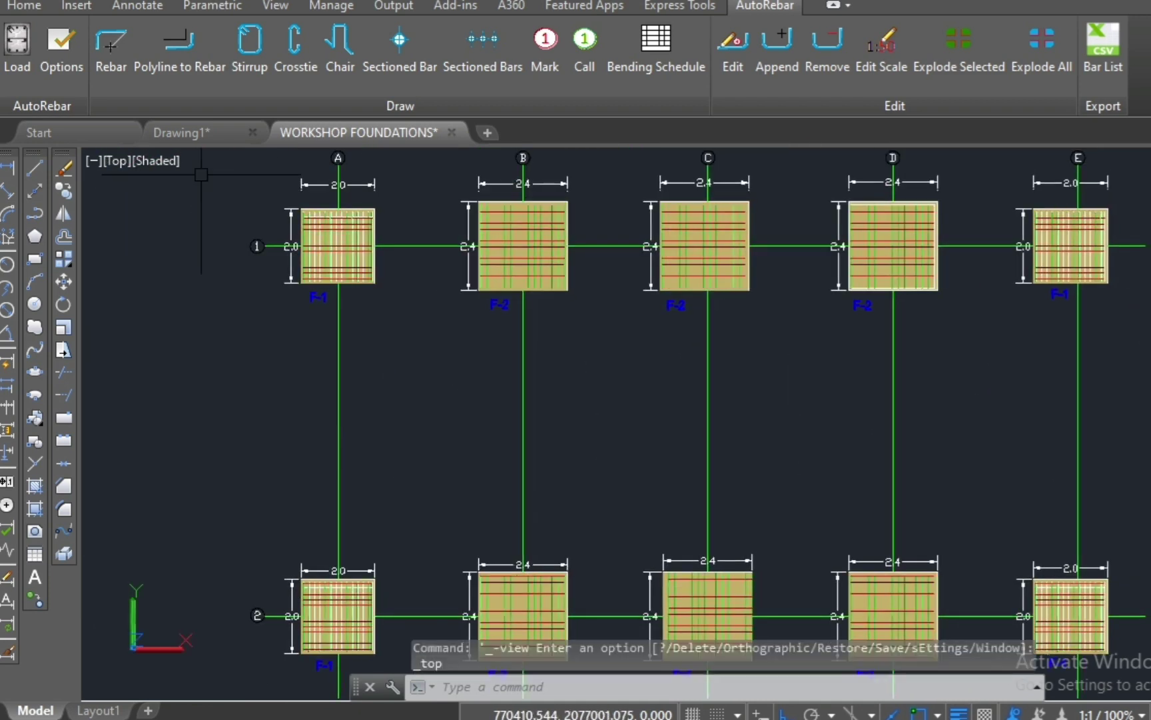
click(165, 160)
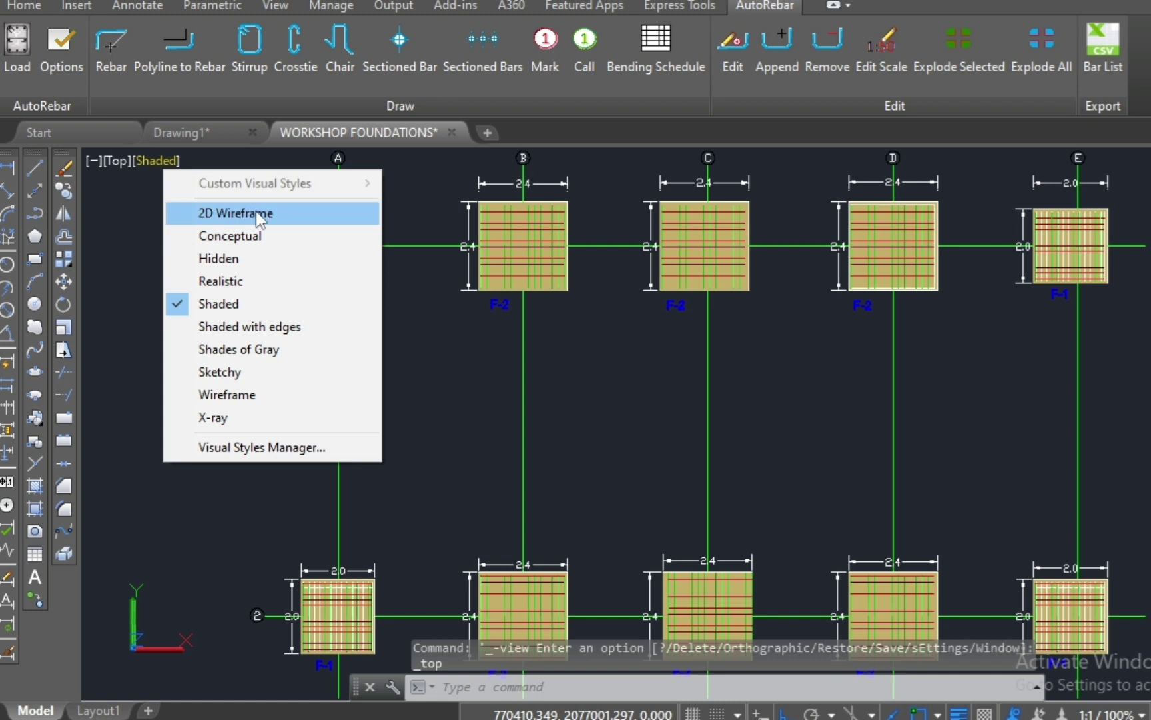
click(258, 214)
scroll(504, 216, down, 4)
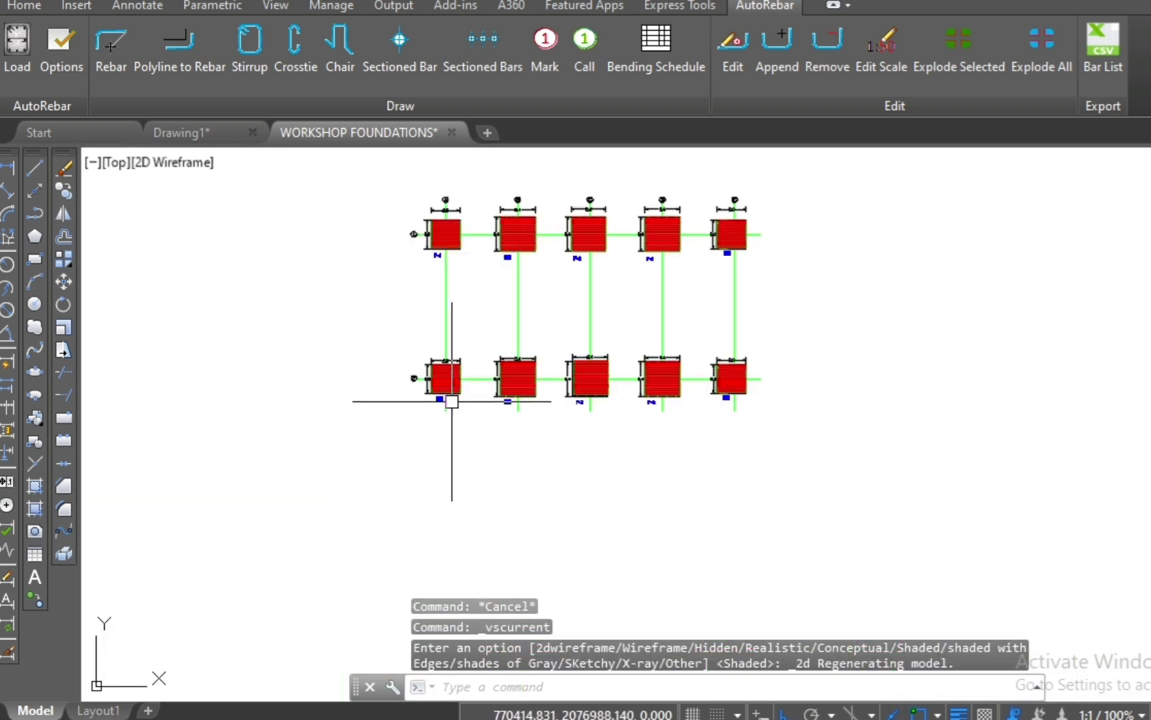
scroll(450, 396, up, 6)
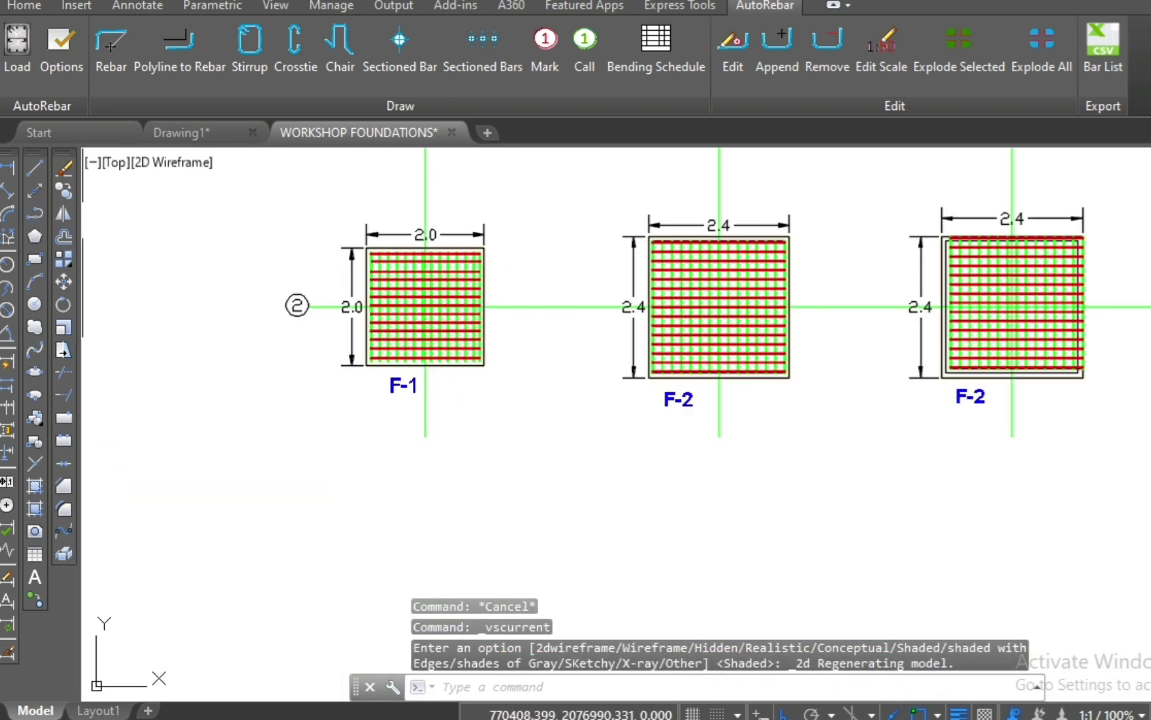
- Draw a vertical polyline straight down from F-1's lower-left corner
text(pl)
key(Return)
scroll(369, 390, up, 4)
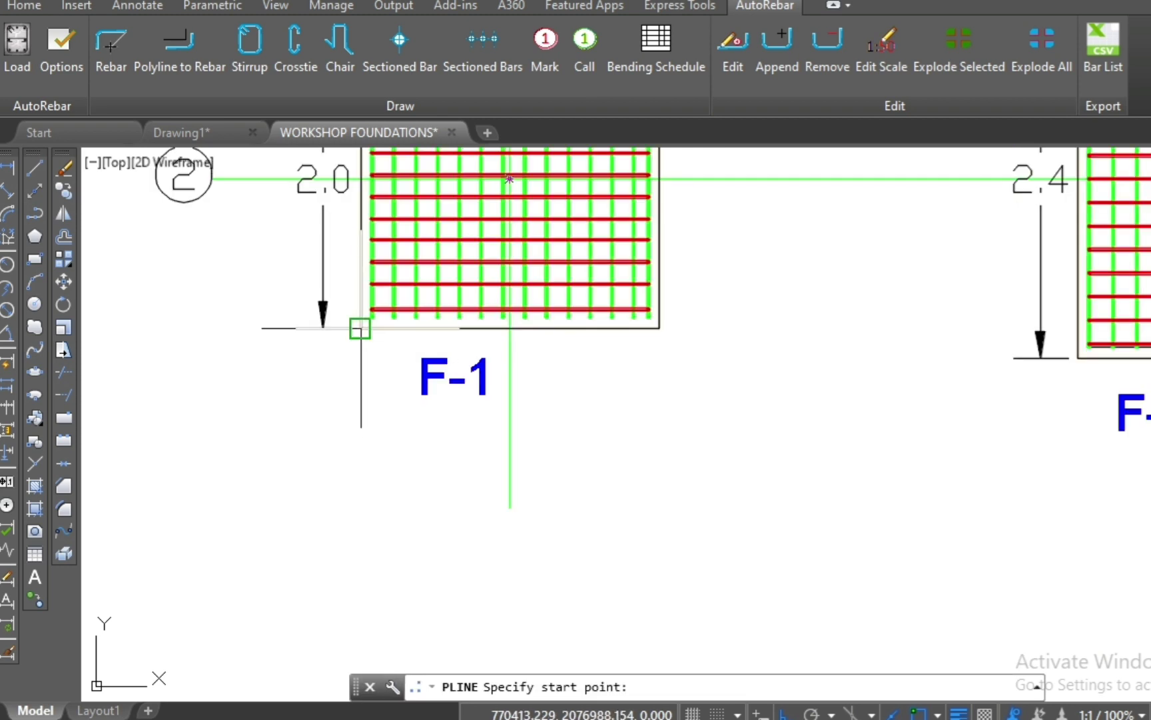
click(362, 327)
scroll(362, 328, down, 4)
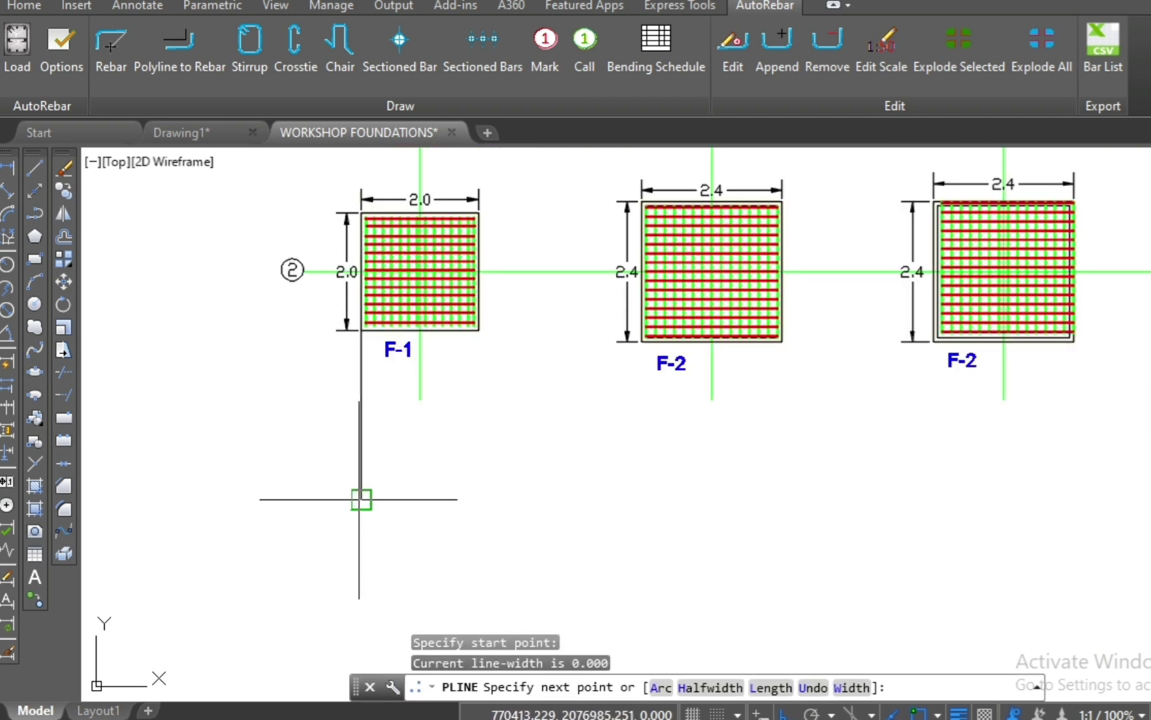
click(361, 386)
key(Return)
- Copy the vertical line from F-1's lower-left corner to its lower-right corner
click(360, 367)
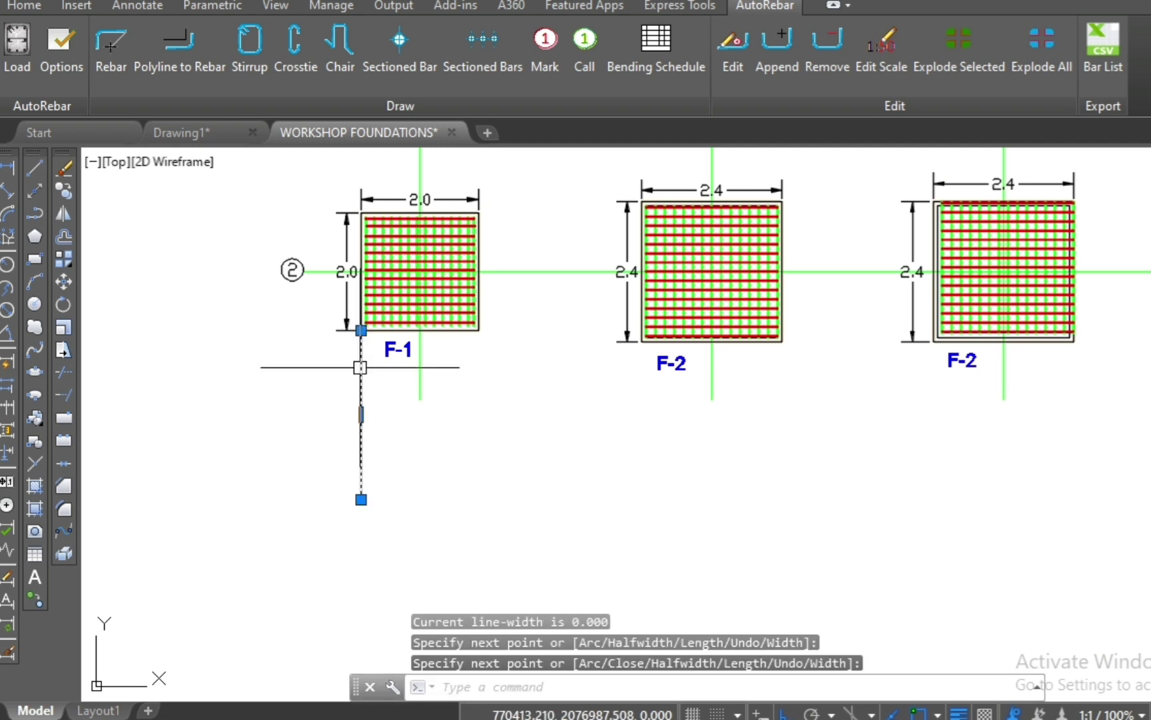
click(64, 186)
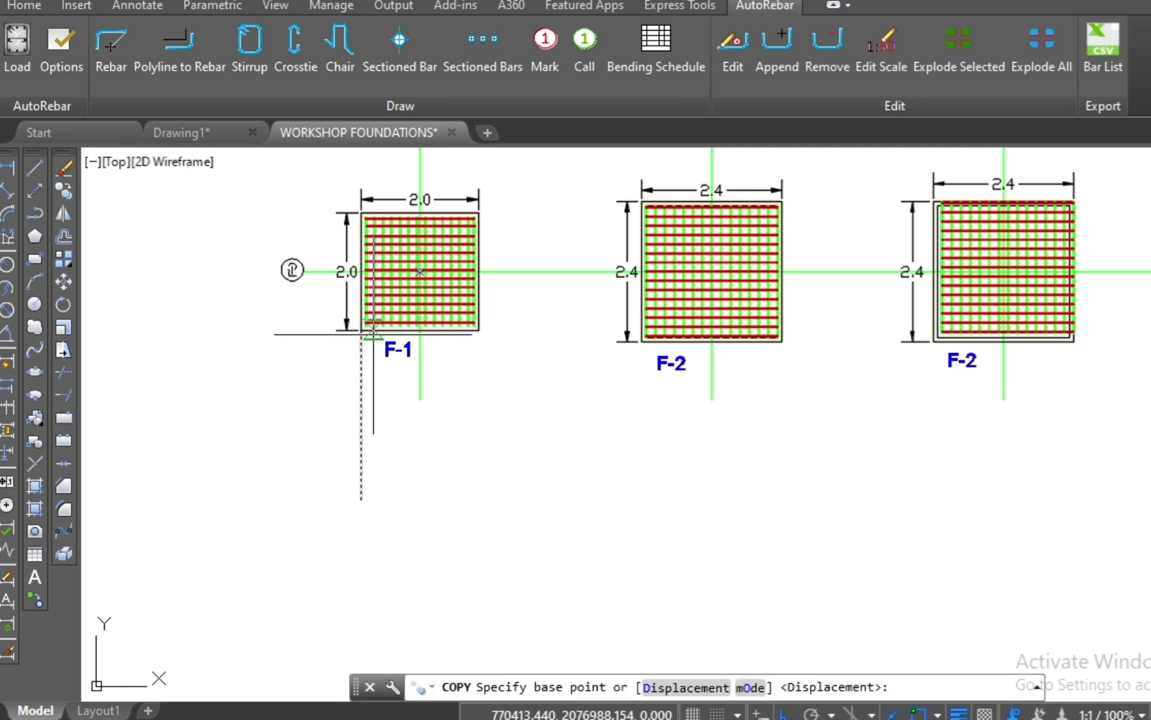
scroll(373, 326, up, 4)
click(339, 321)
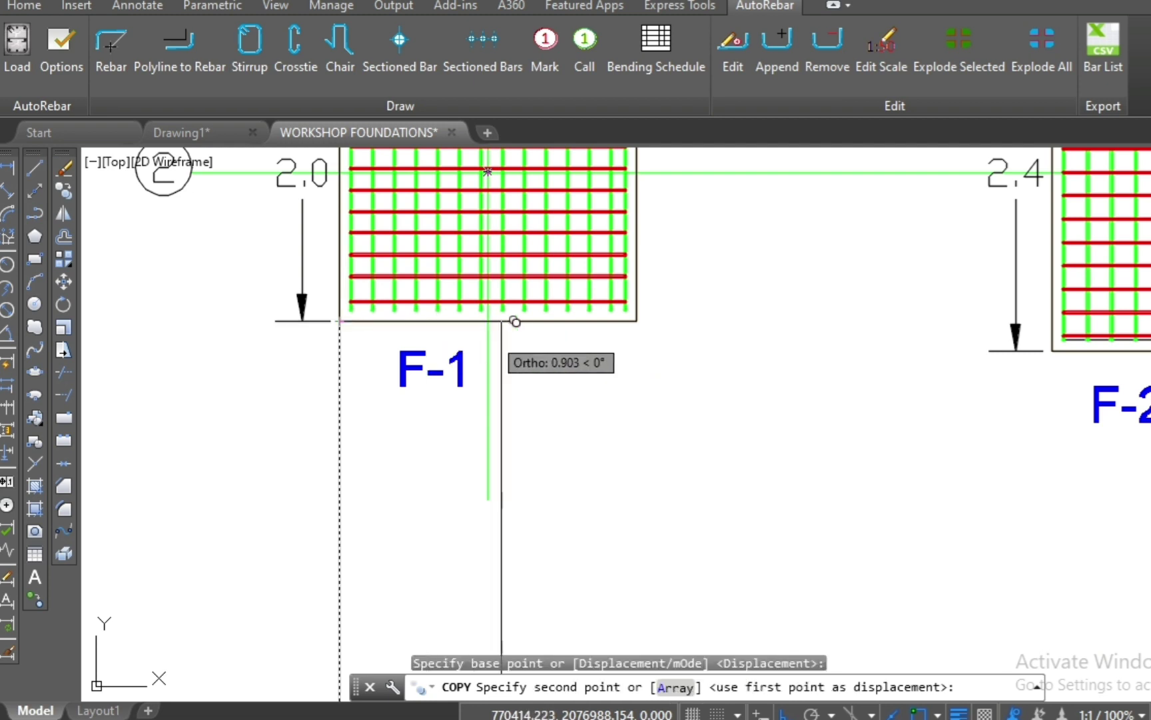
click(636, 321)
key(Escape)
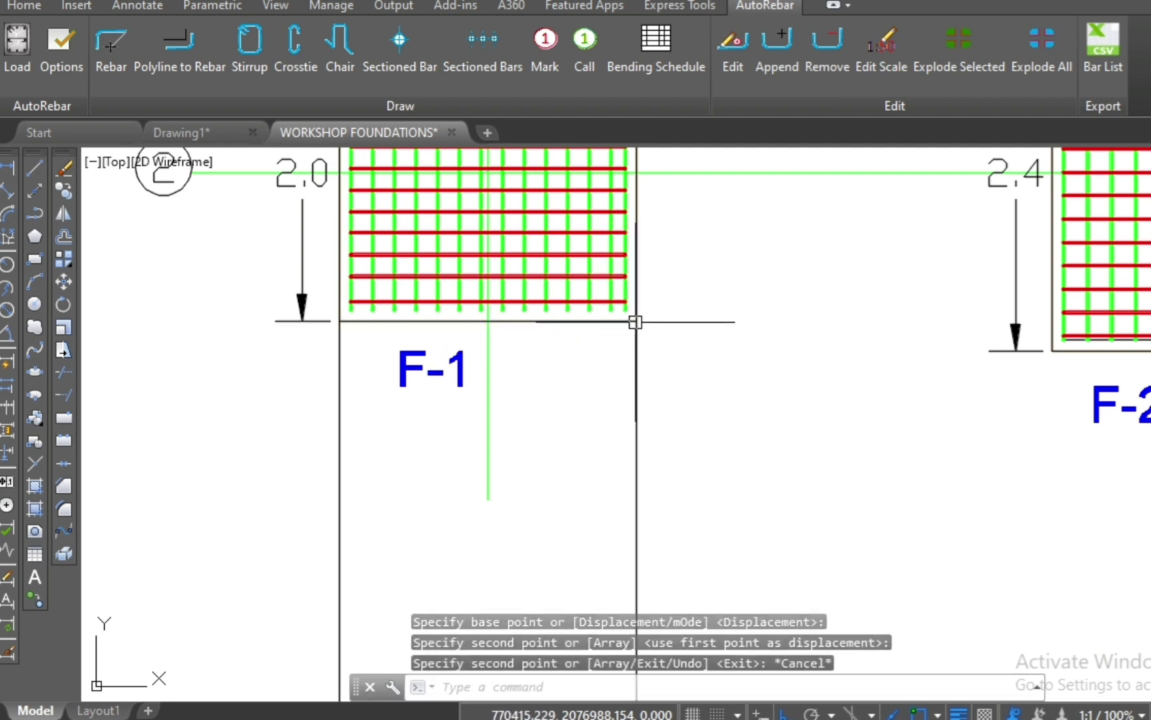
key(Escape)
- Join the bottom ends of the two vertical lines with a polyline
click(35, 213)
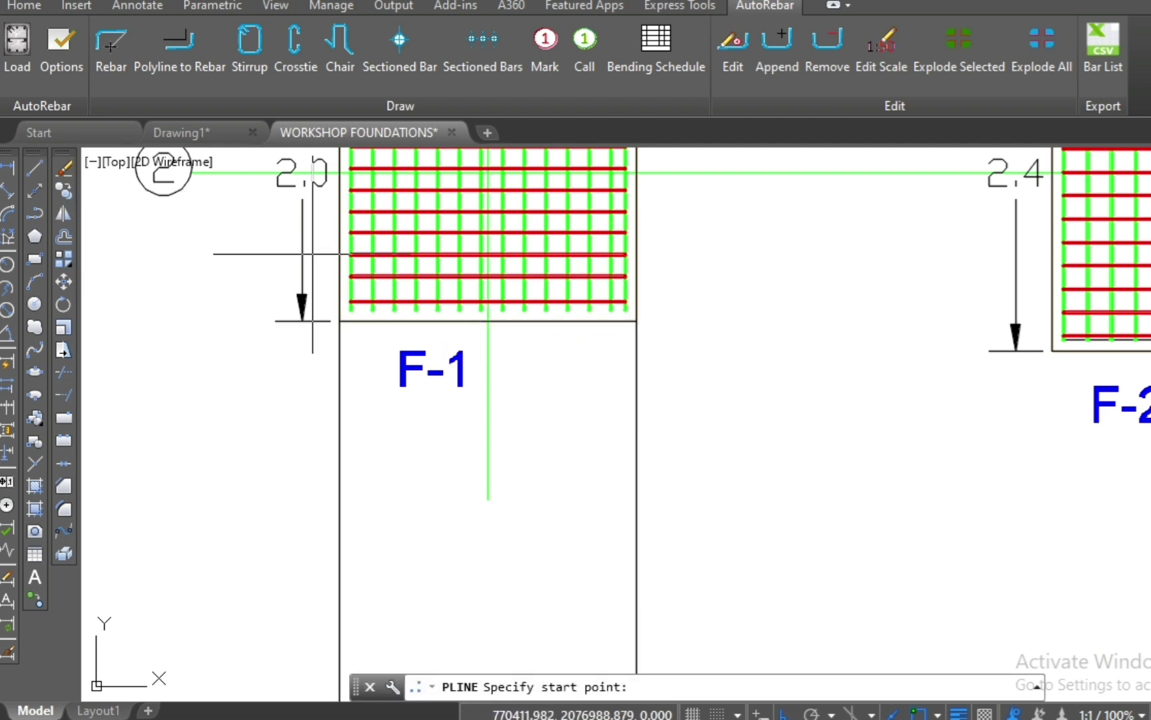
scroll(424, 227, down, 4)
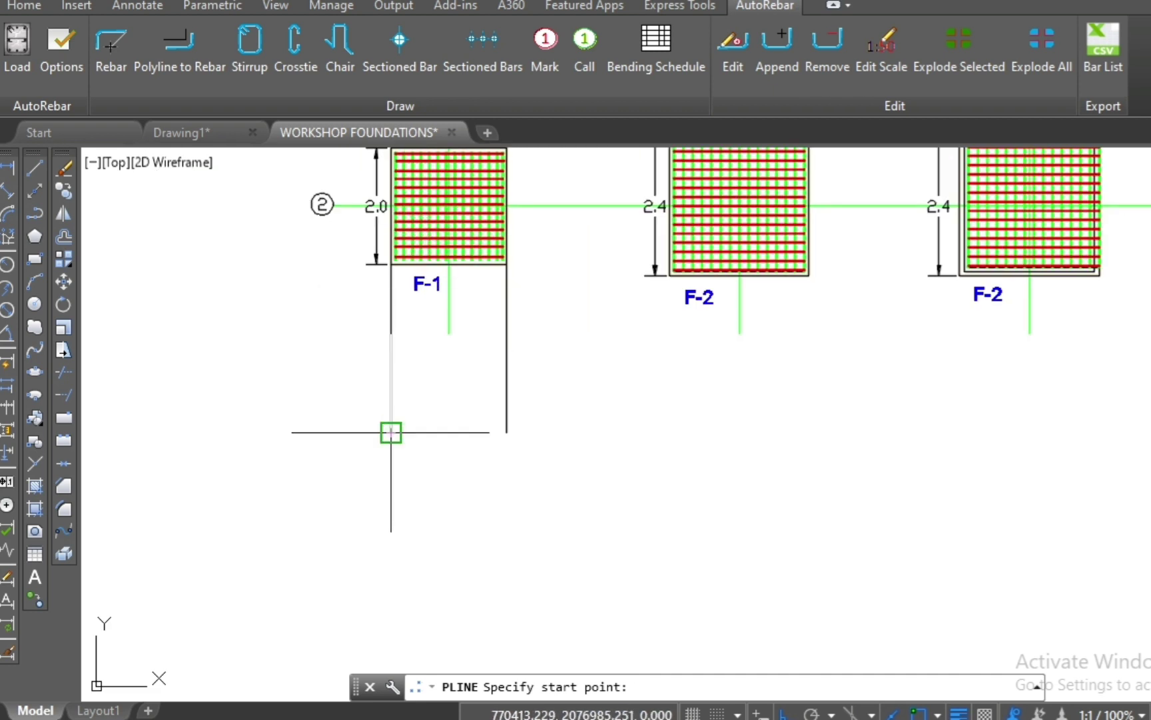
click(392, 432)
click(507, 431)
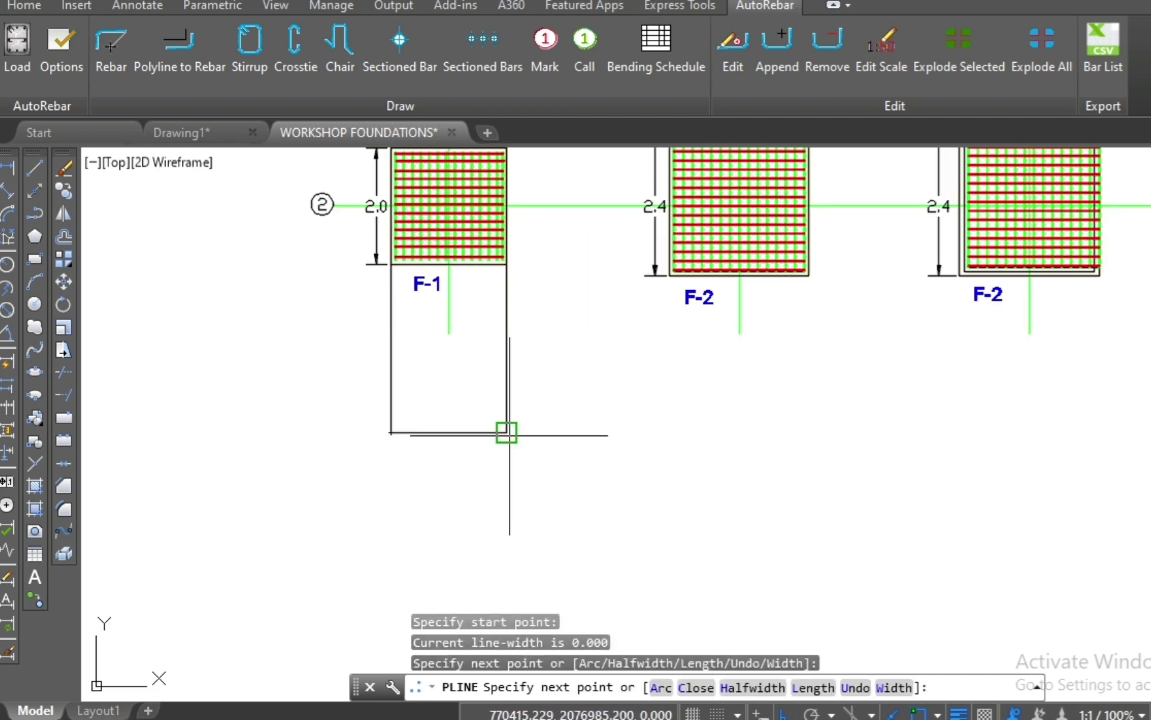
scroll(478, 426, up, 2)
key(Escape)
key(Escape)
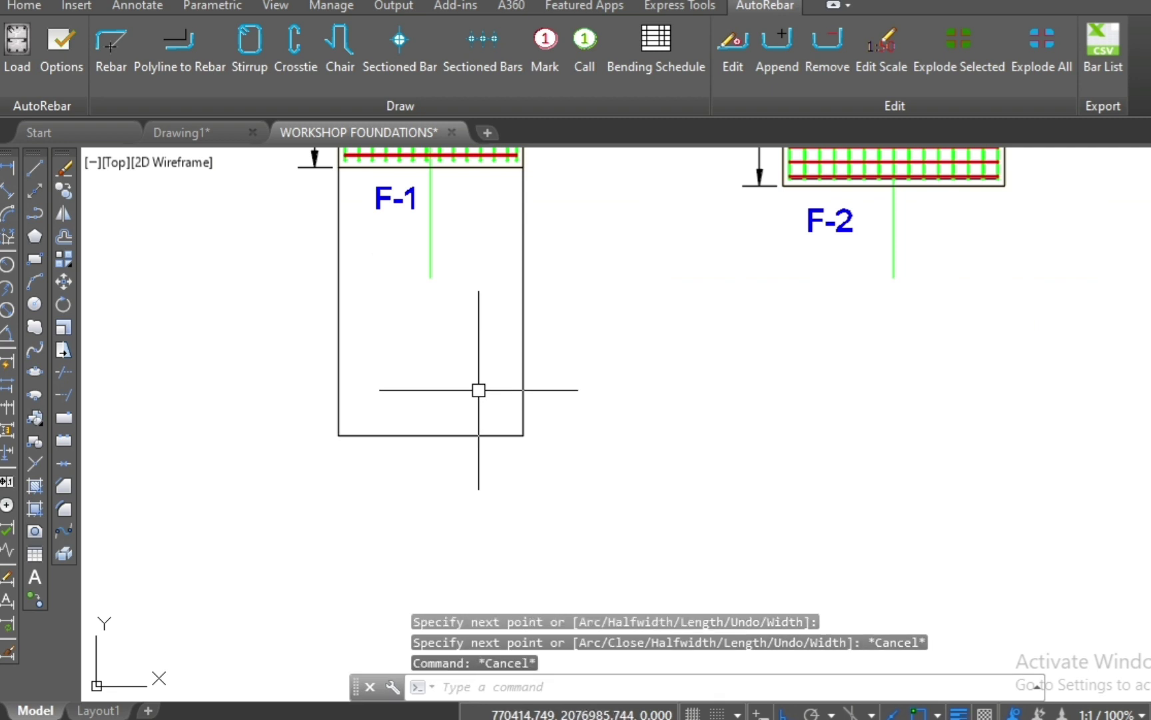
- Start an offset, entering a 0.4 distance
text(o)
key(Return)
text(.)
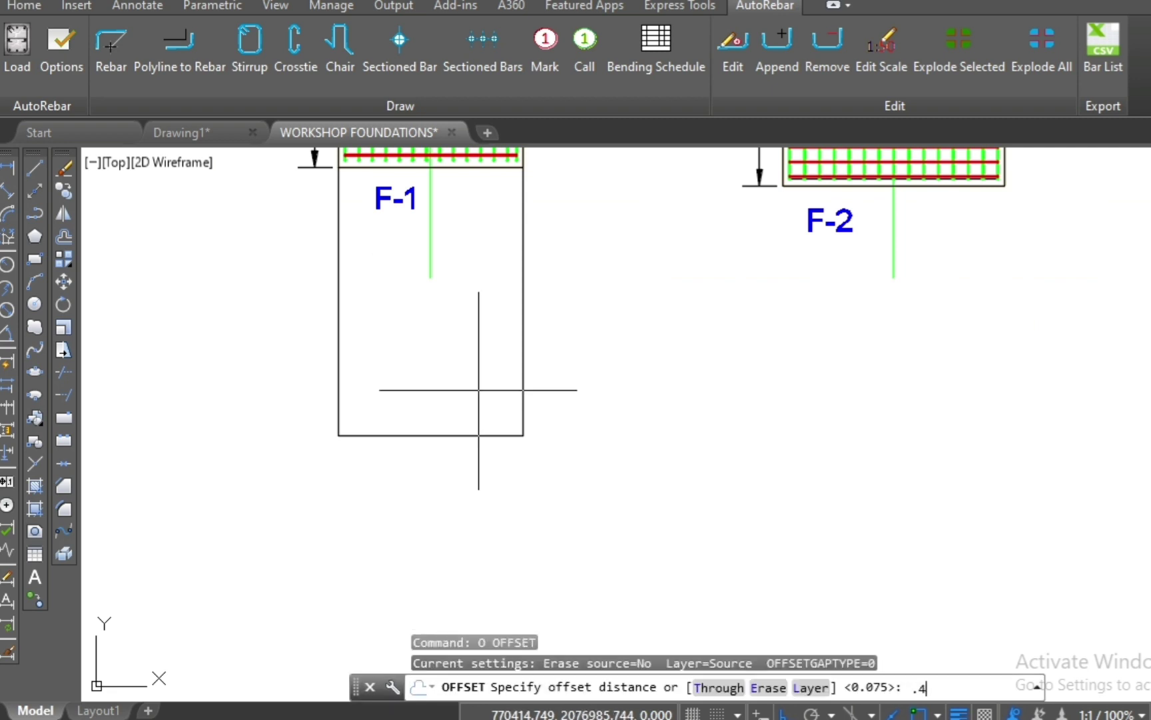
- Offset the box's bottom line 0.4 upward to form the lower bay
key(Return)
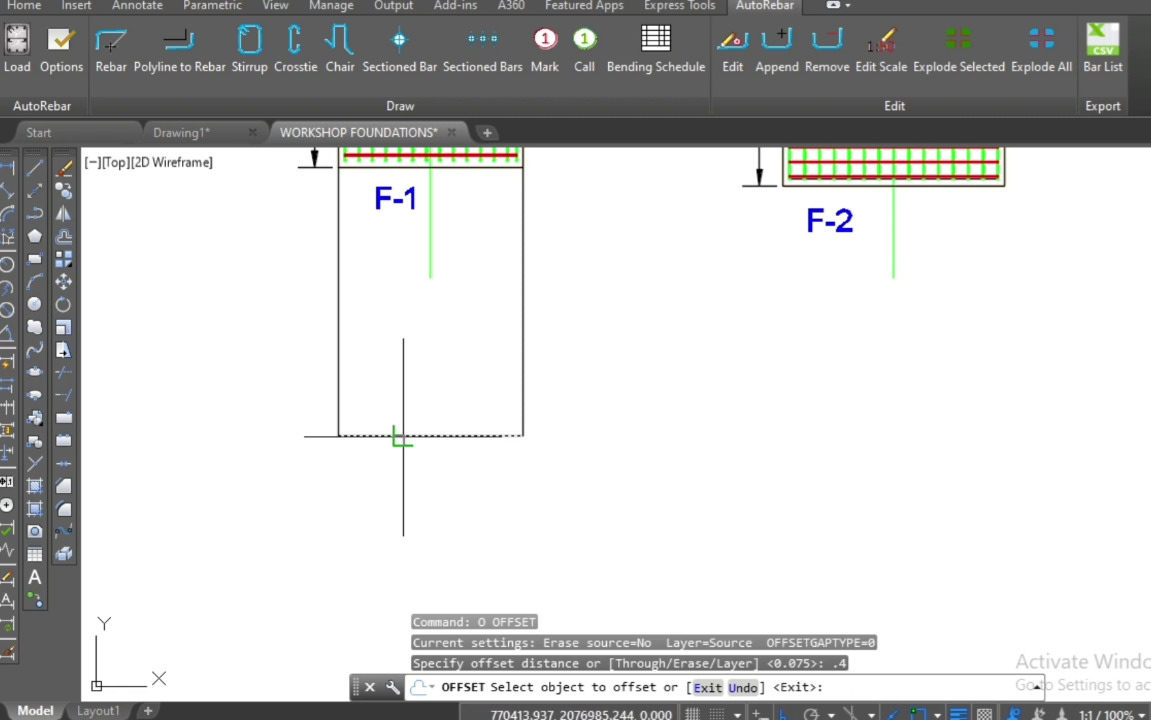
click(400, 436)
click(400, 348)
key(Escape)
scroll(407, 352, up, 2)
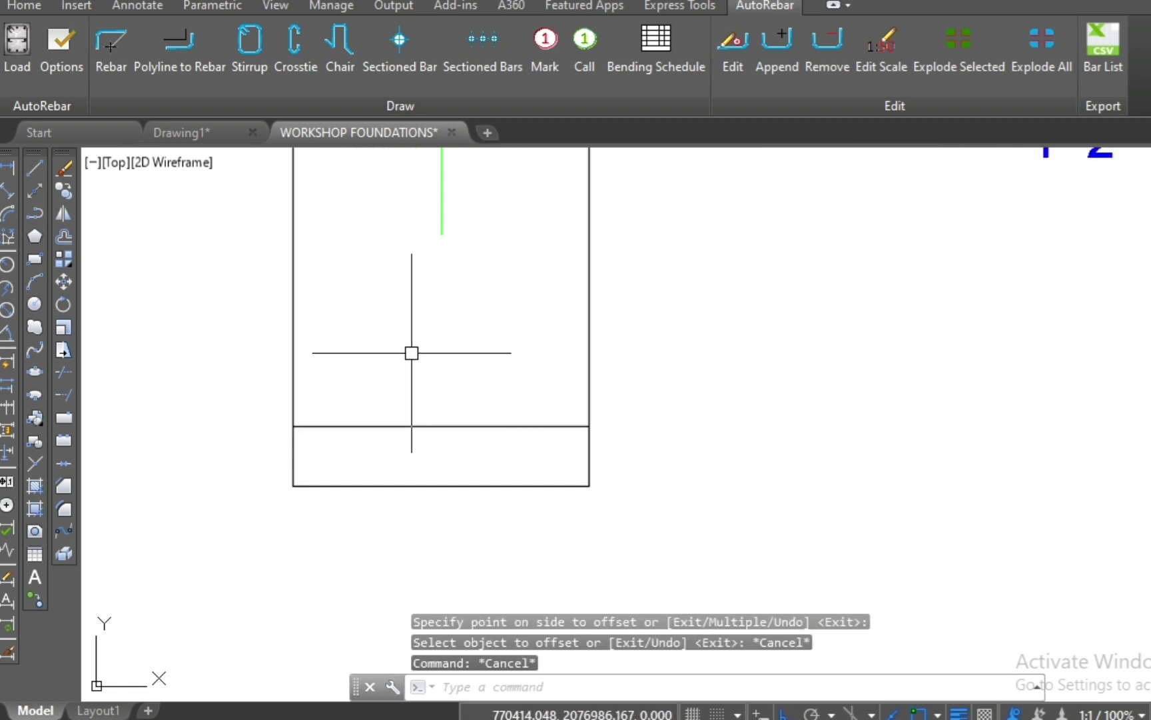
scroll(427, 493, down, 2)
scroll(445, 461, up, 2)
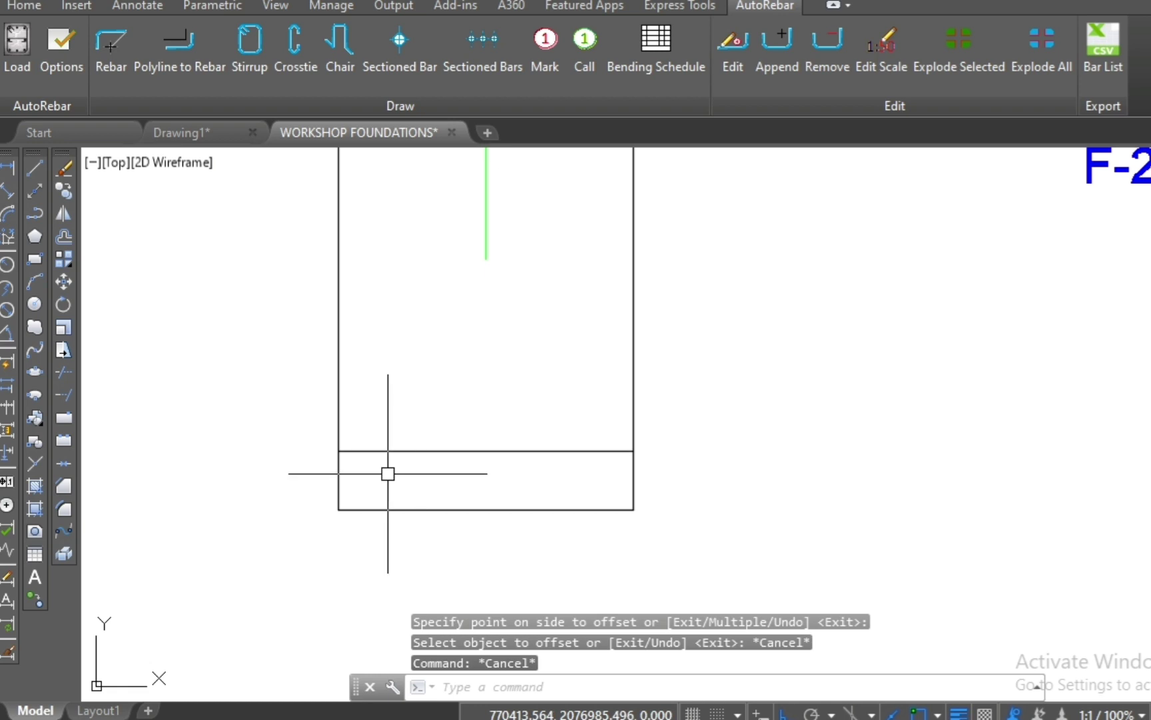
scroll(388, 474, up, 2)
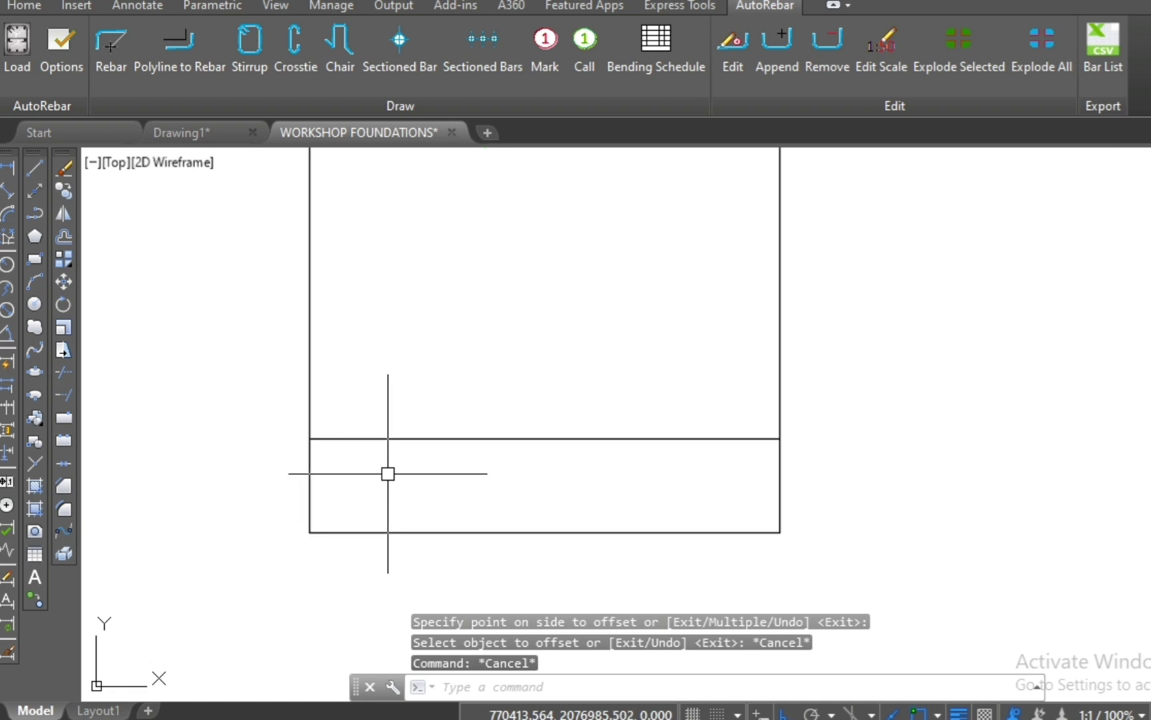
- Draw a rectangle tracing the lower bay from corner to corner
click(34, 260)
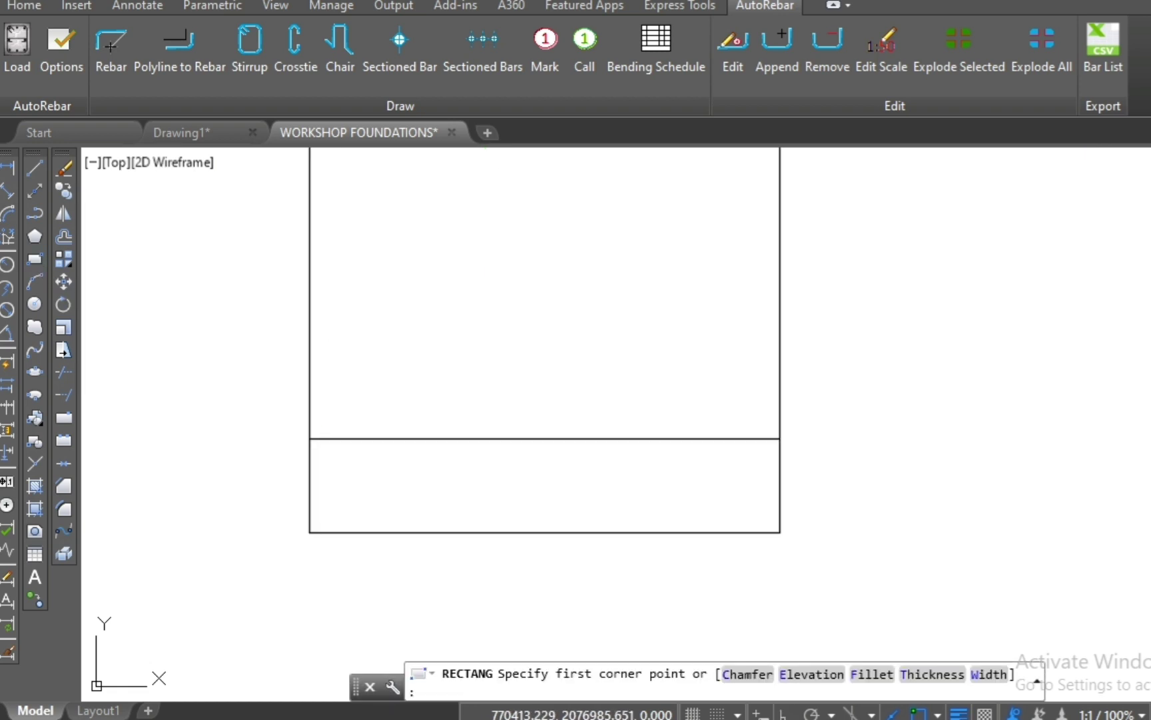
click(310, 439)
click(779, 532)
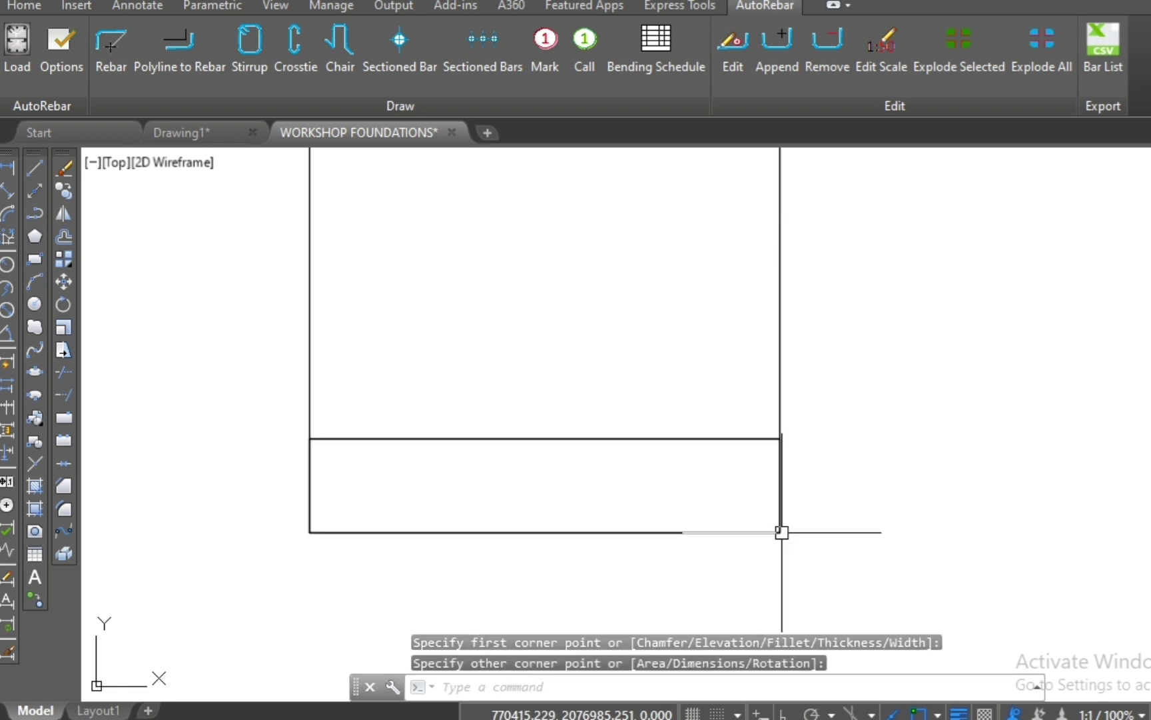
key(Escape)
- Offset the rectangle 0.075 inward as the concrete-cover boundary
text(p)
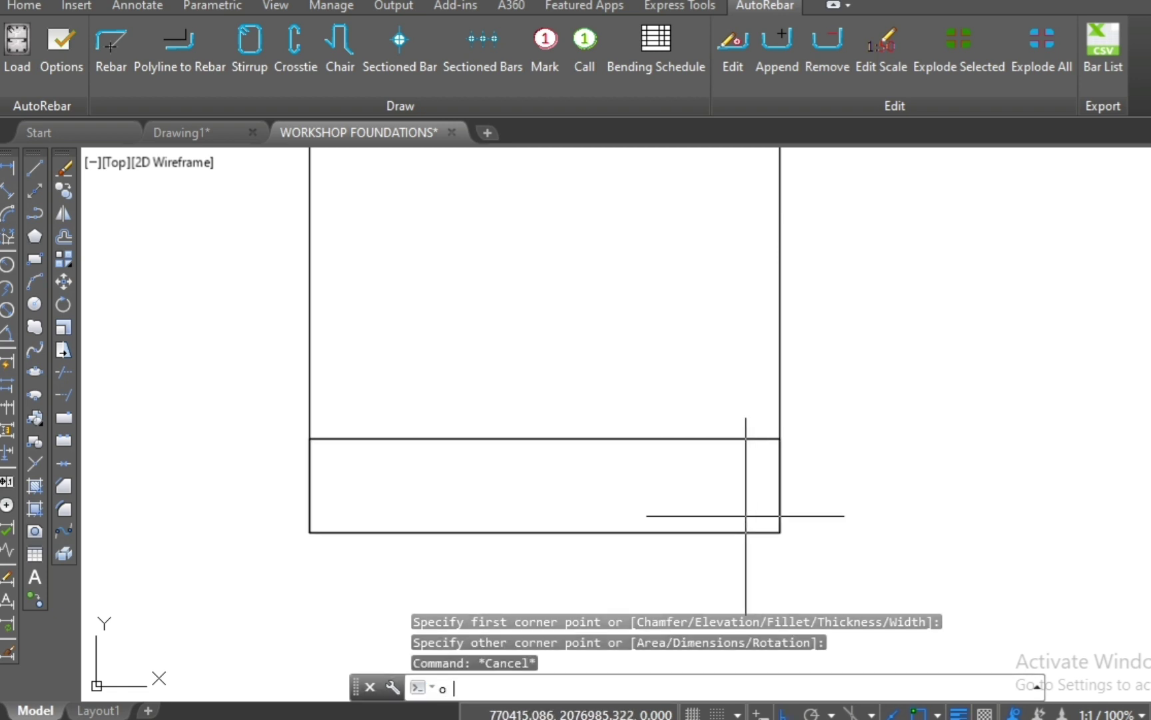
key(Return)
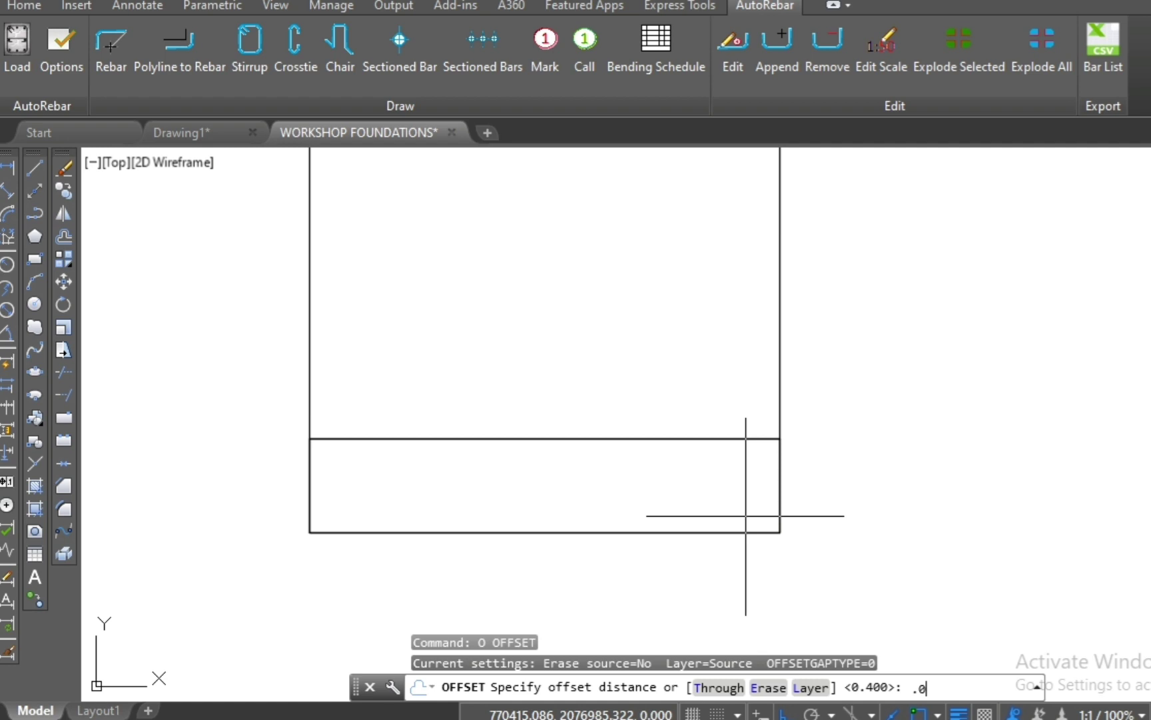
key(Return)
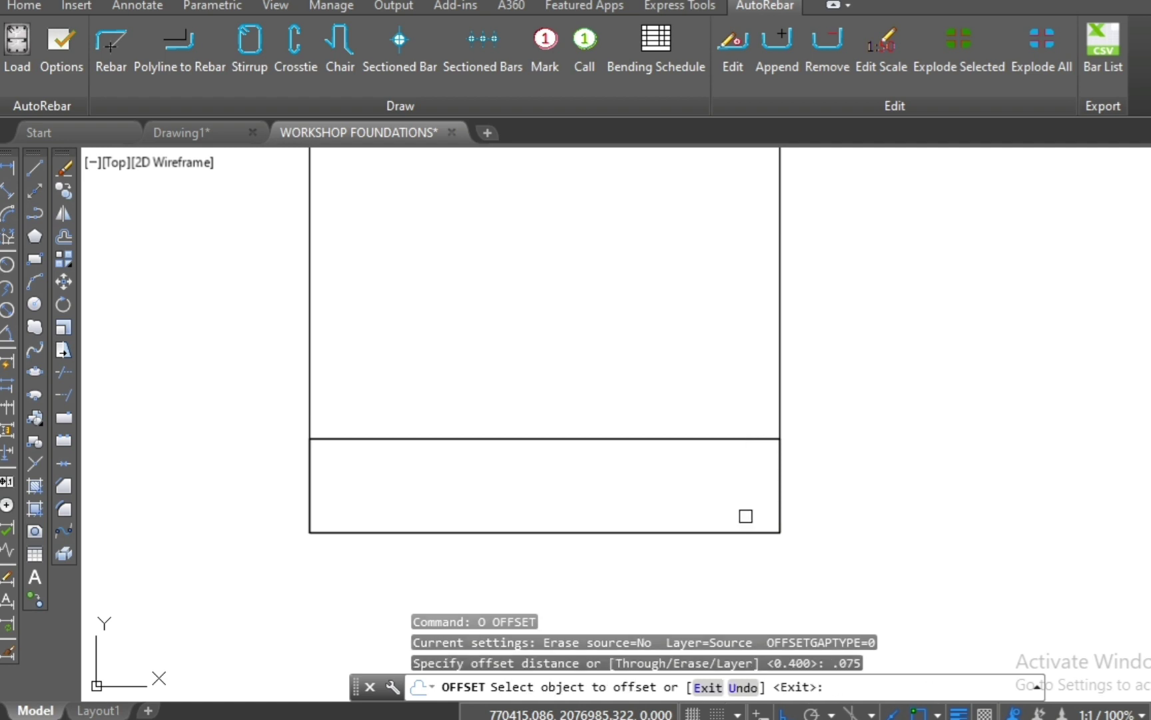
click(662, 439)
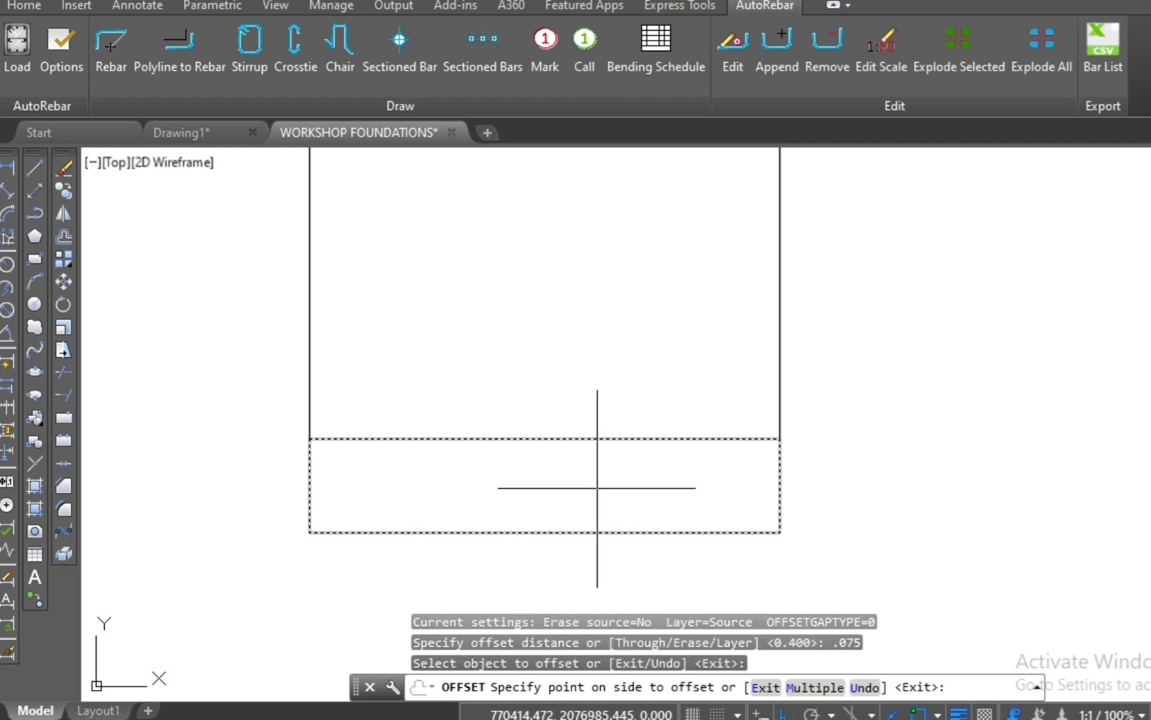
click(567, 496)
key(Escape)
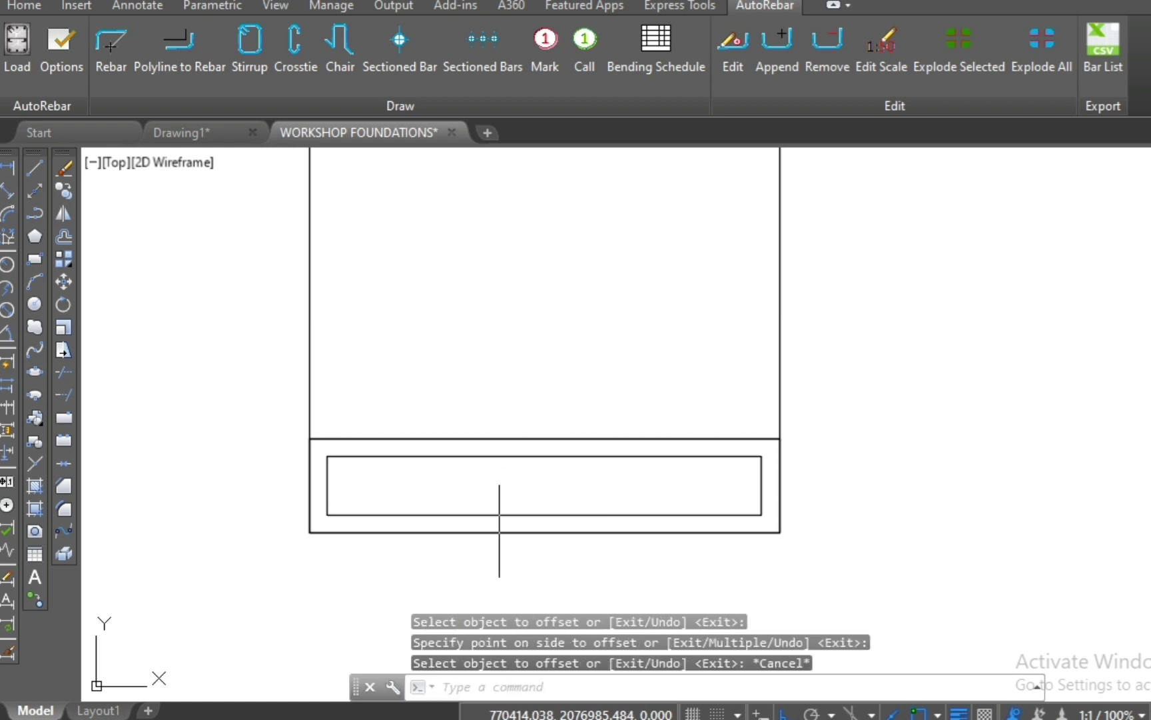
key(Escape)
scroll(362, 382, down, 5)
scroll(269, 334, up, 3)
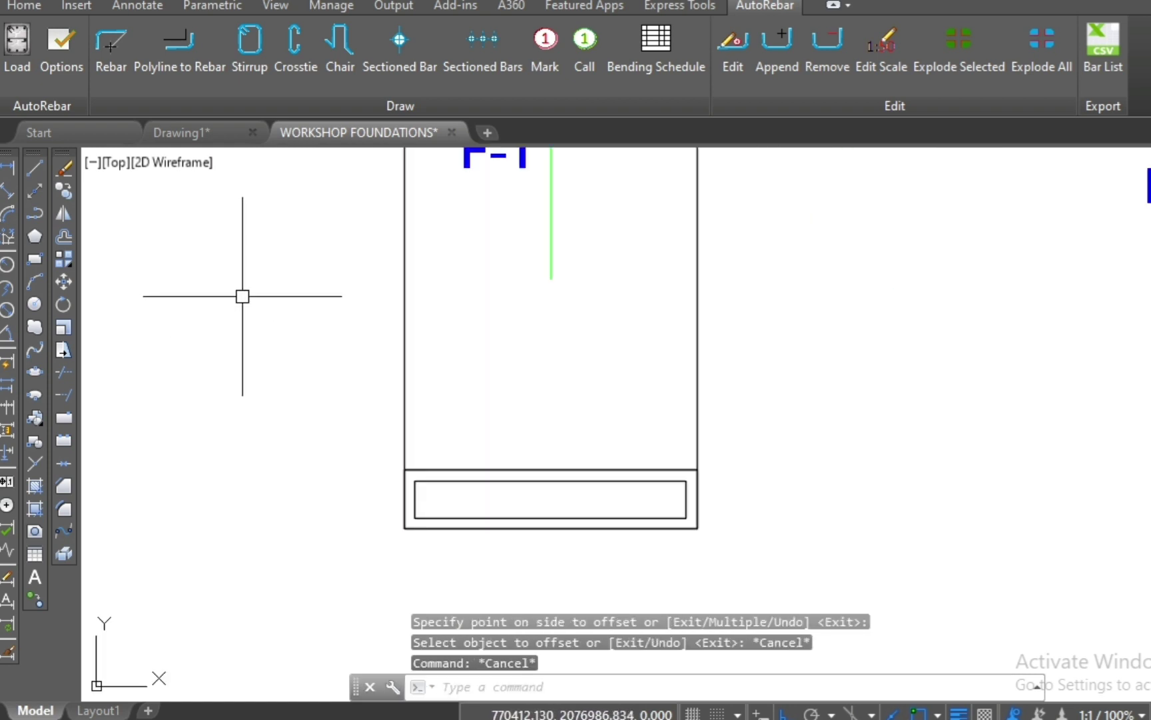
- Start an AutoRebar bar using the default 0.016 m diameter
click(111, 44)
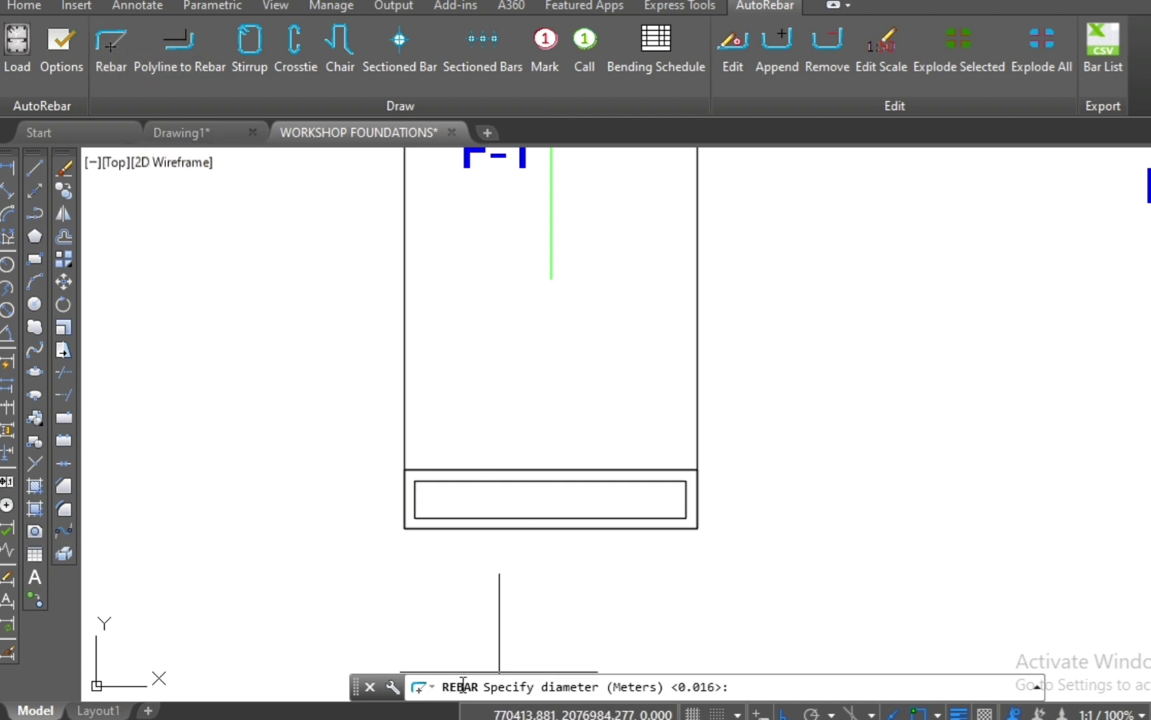
scroll(461, 631, down, 2)
scroll(437, 484, down, 2)
scroll(462, 381, up, 2)
scroll(464, 401, up, 1)
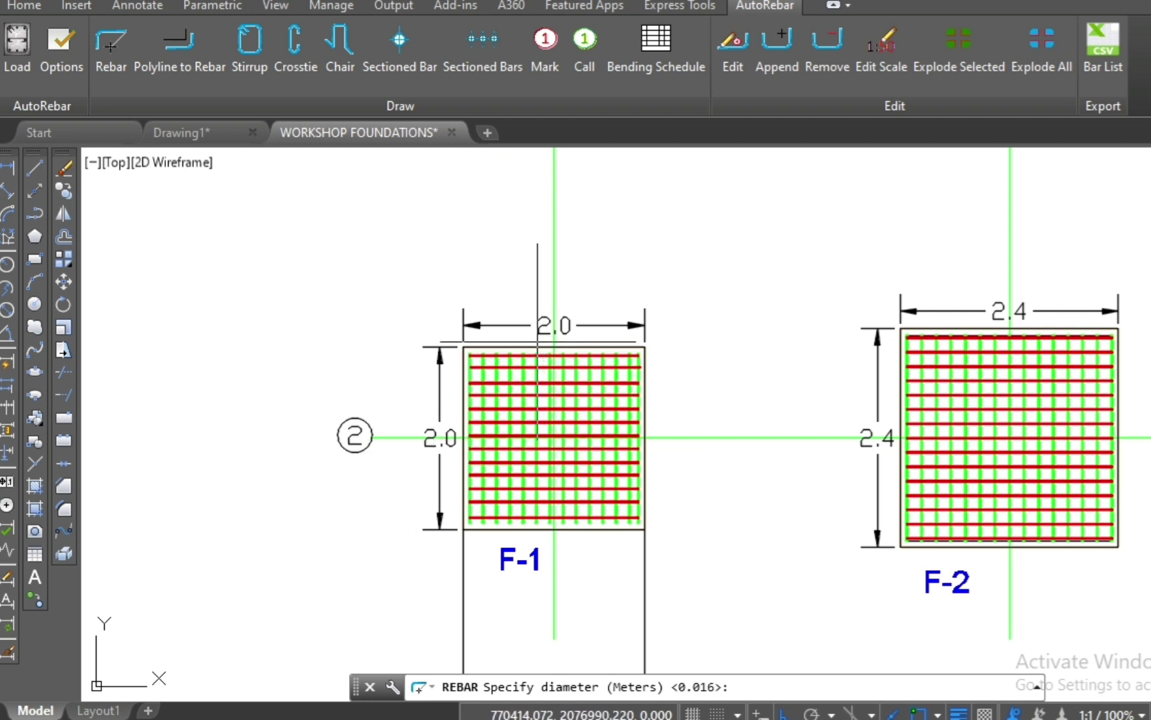
scroll(491, 260, down, 1)
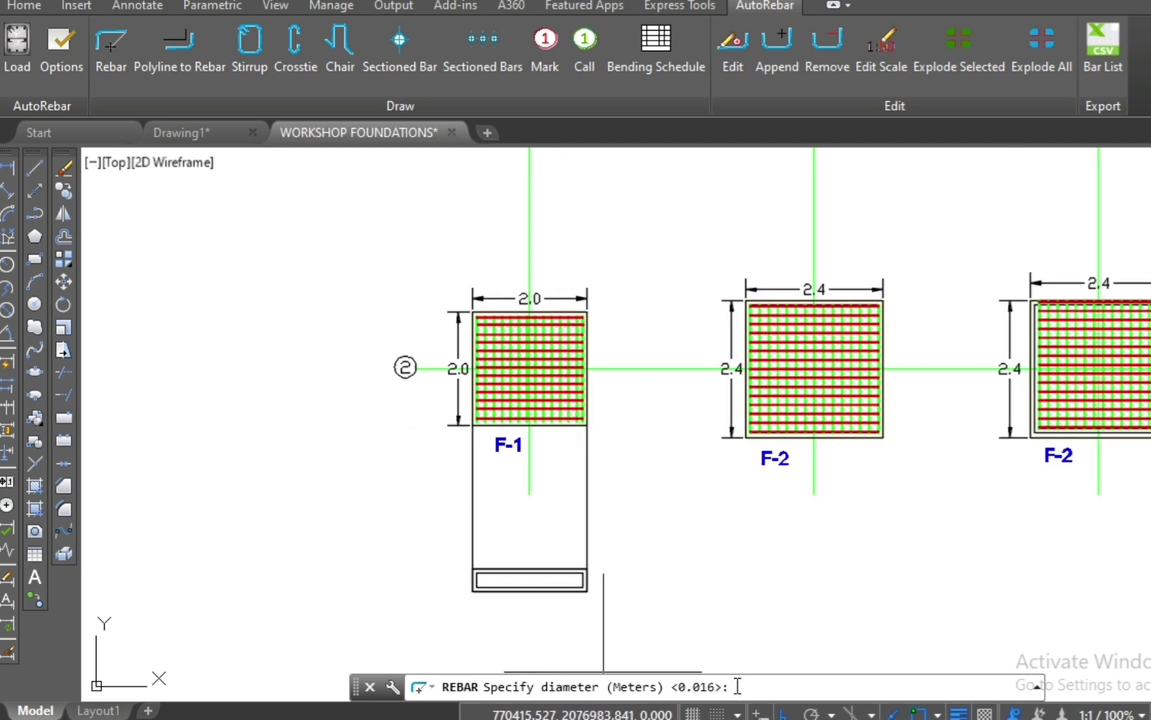
key(Return)
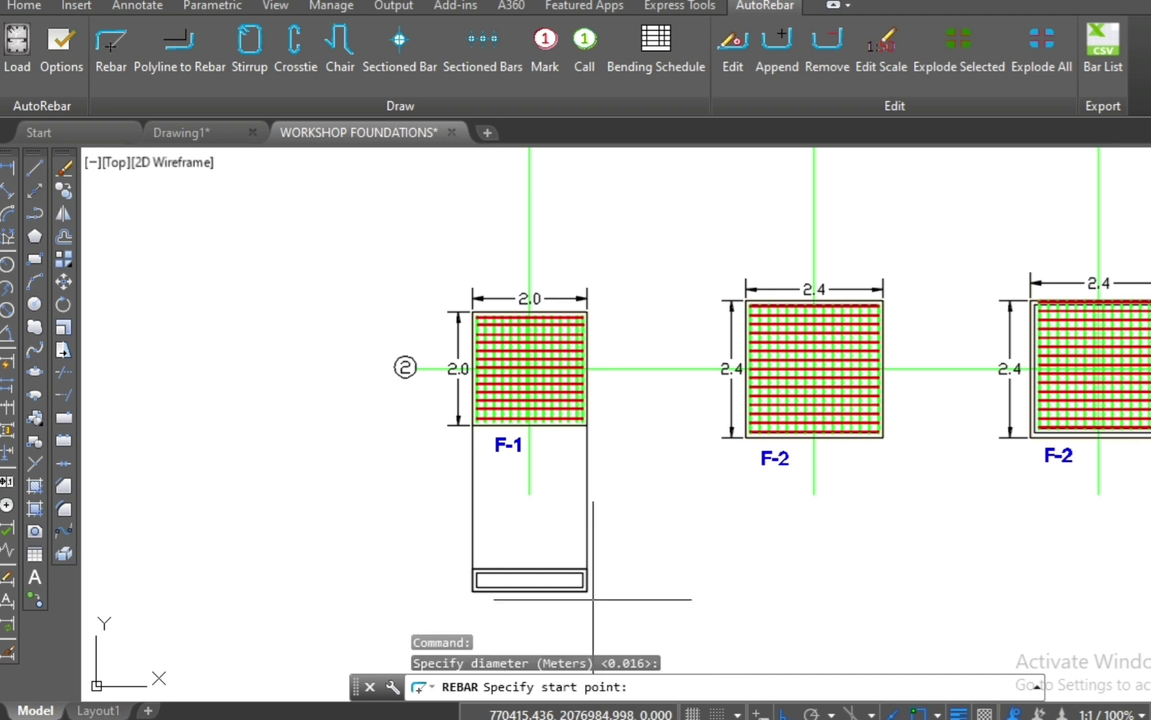
scroll(473, 571, up, 4)
scroll(449, 552, down, 1)
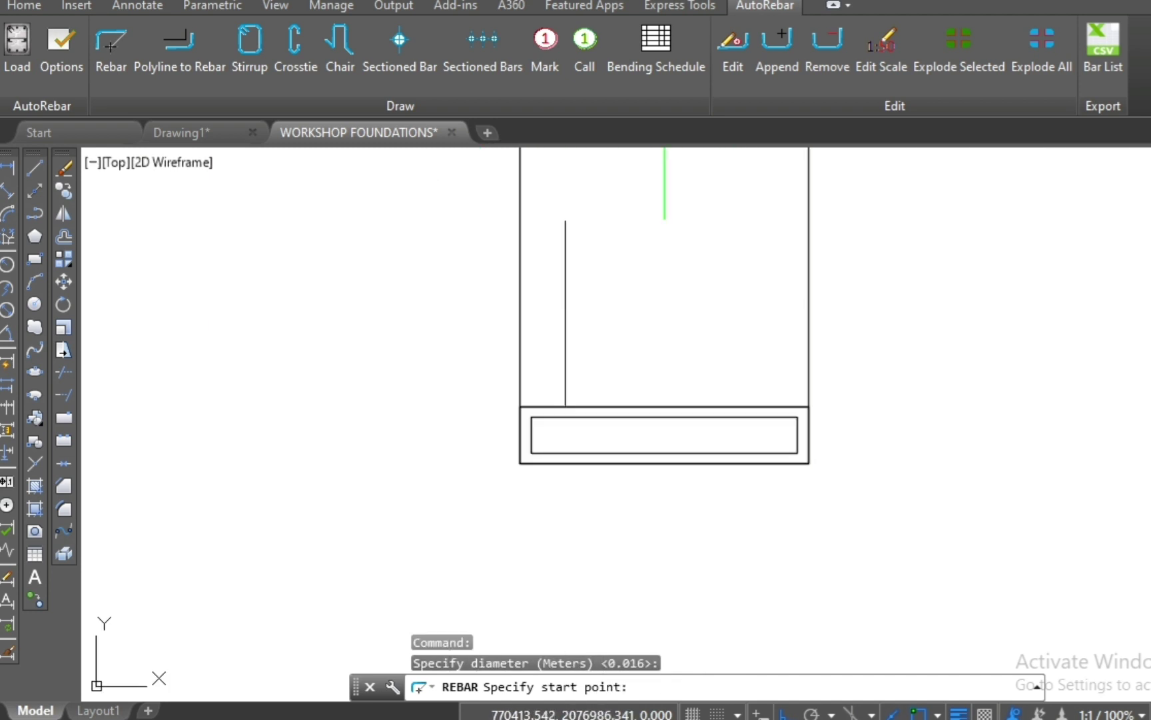
scroll(529, 418, up, 5)
- Trace the U bar along the inner rectangle's left side, bottom and right side (0.25, 1.866, 0.258)
click(536, 404)
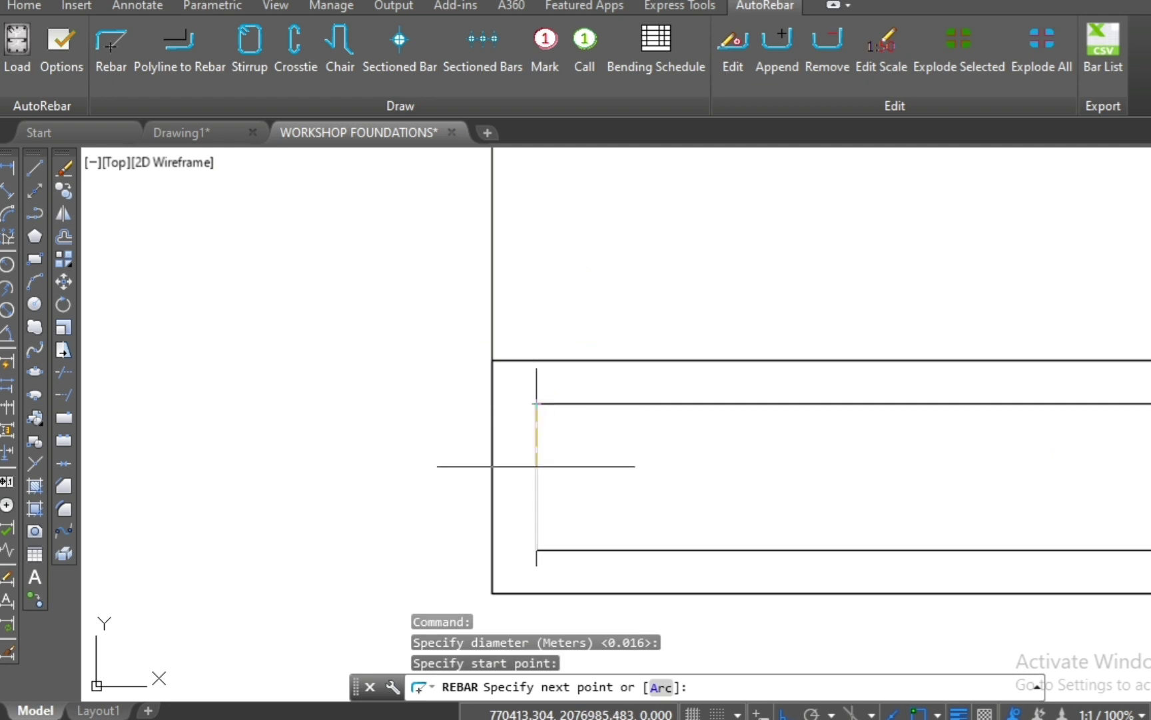
click(536, 550)
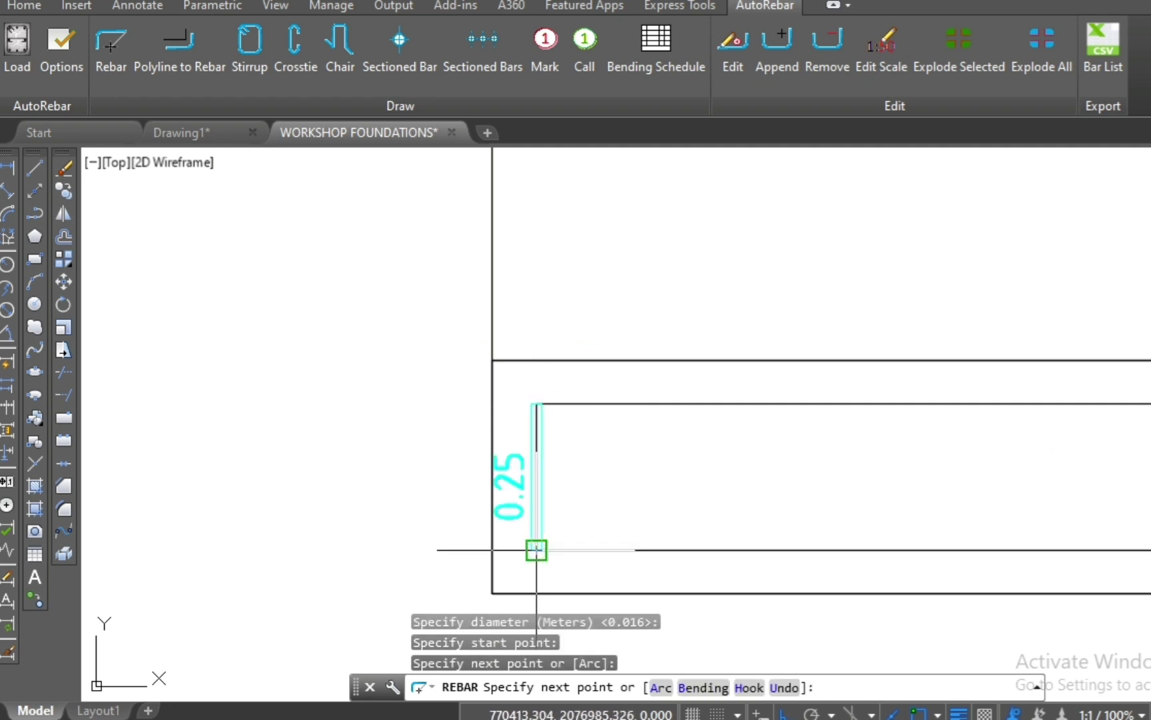
scroll(533, 553, down, 3)
scroll(924, 545, up, 1)
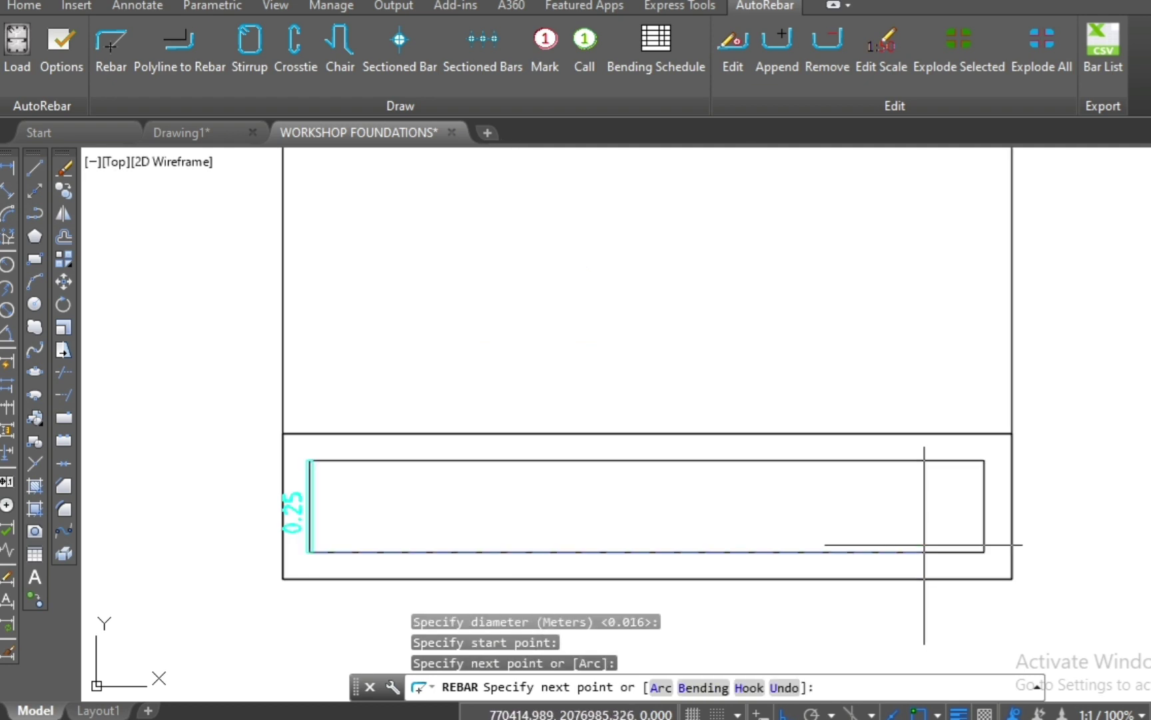
click(985, 552)
scroll(985, 540, up, 3)
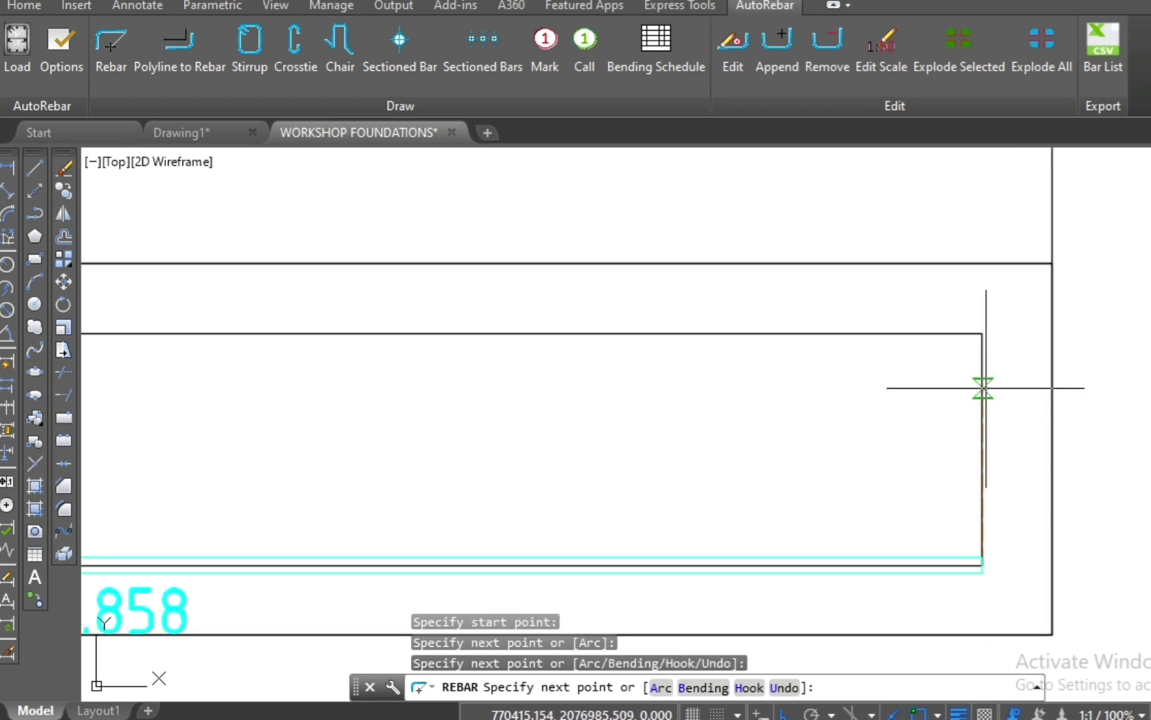
click(983, 332)
scroll(938, 403, down, 3)
scroll(841, 410, down, 4)
key(Escape)
scroll(825, 400, up, 2)
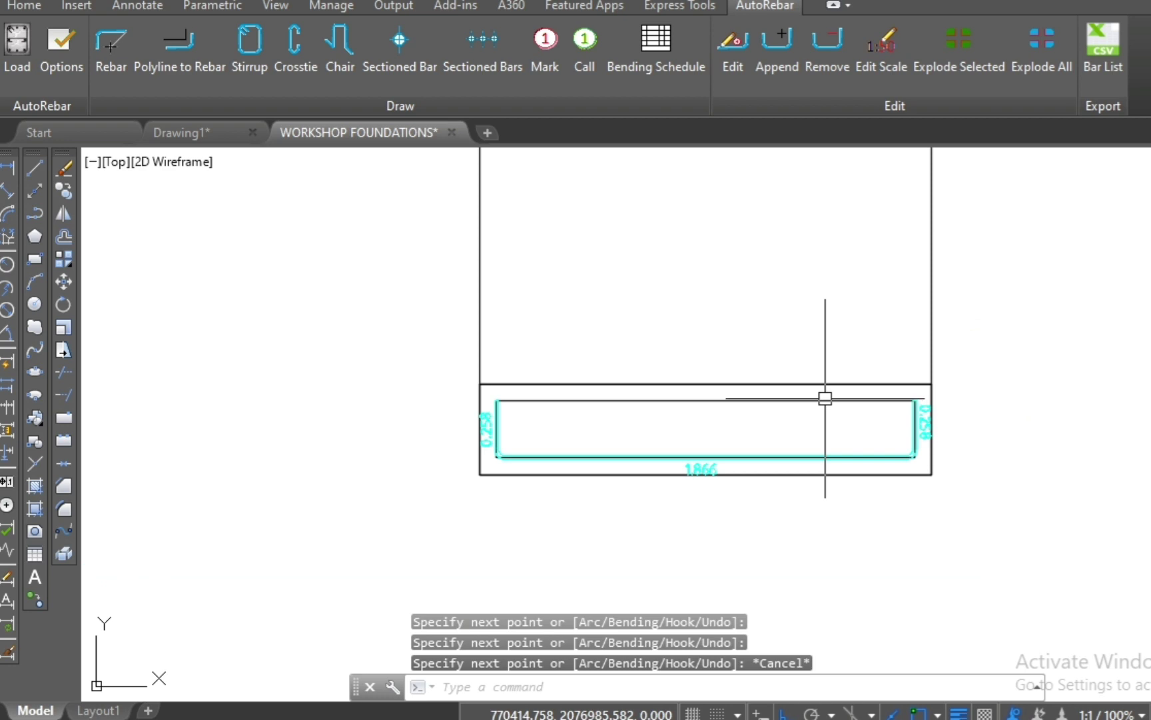
click(811, 384)
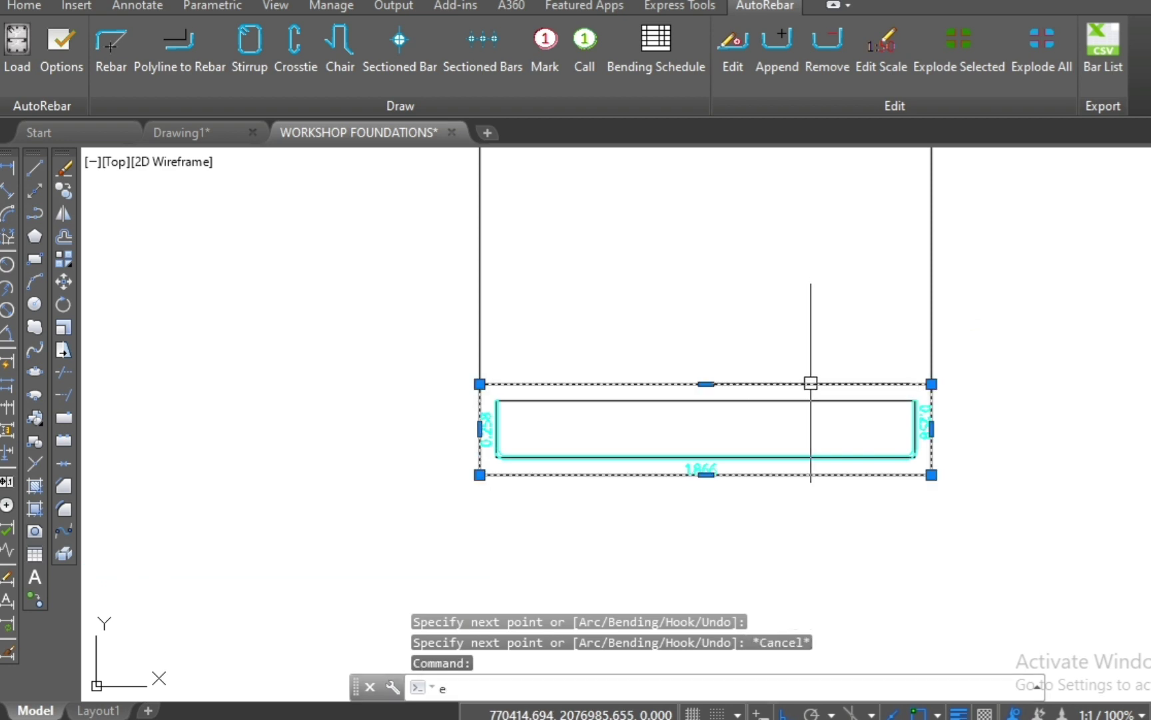
- Erase the helper rectangle traced around the U bar
text(e)
key(Return)
scroll(699, 321, up, 1)
- Place a horizontal bar mark beside the U bar reading 1, Ø0.016, N=1, L=2
click(552, 50)
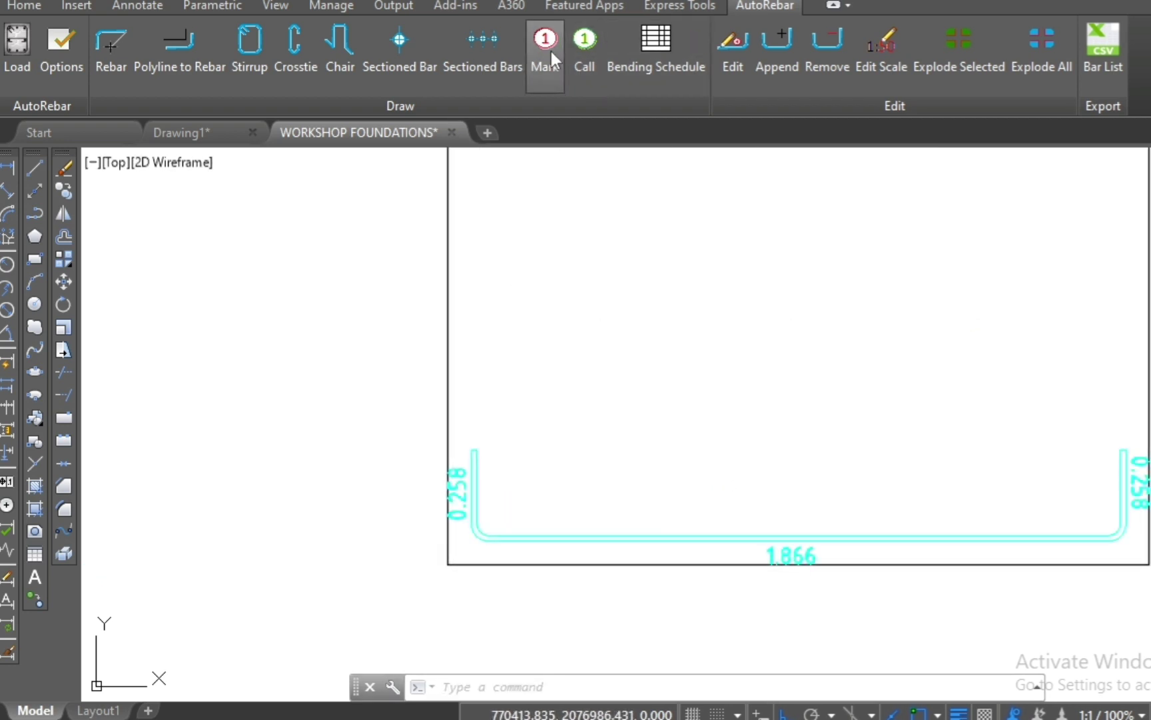
click(472, 459)
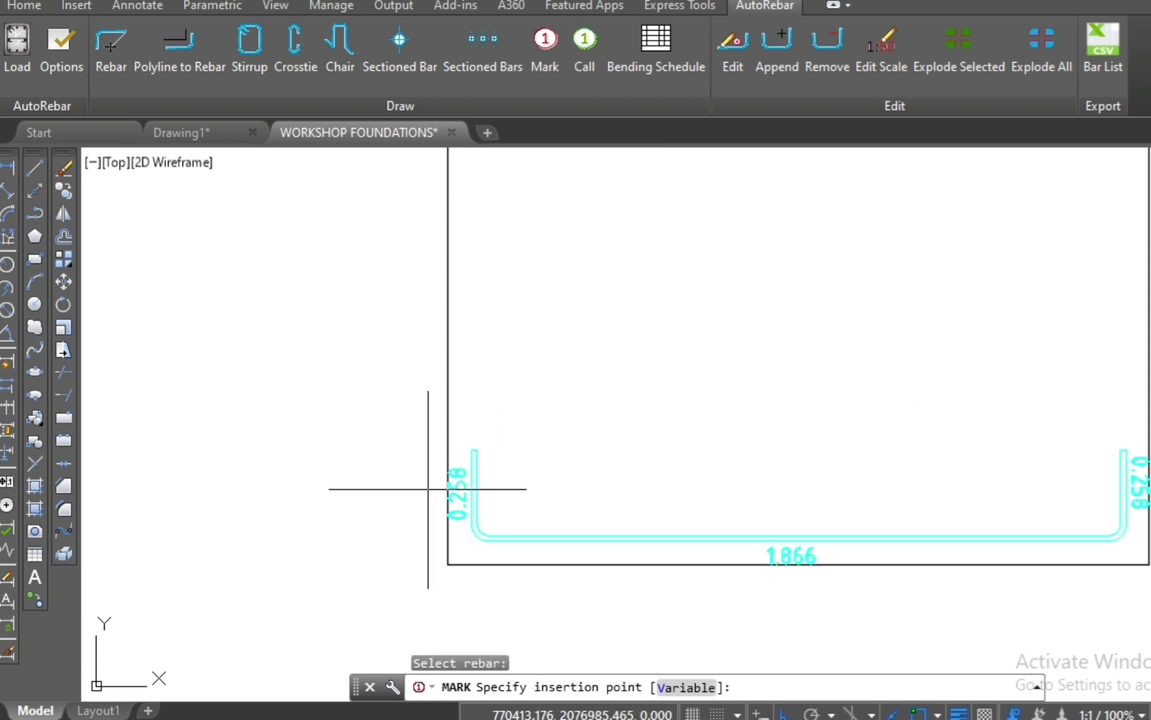
scroll(424, 489, down, 2)
scroll(726, 481, up, 1)
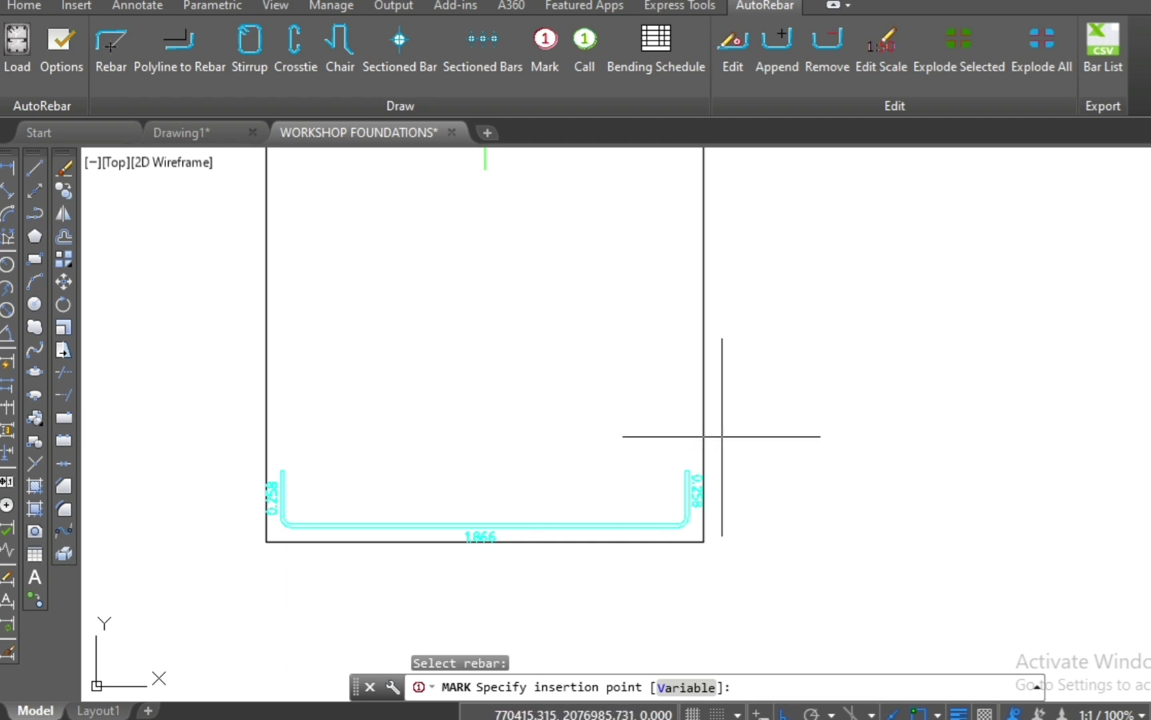
click(722, 437)
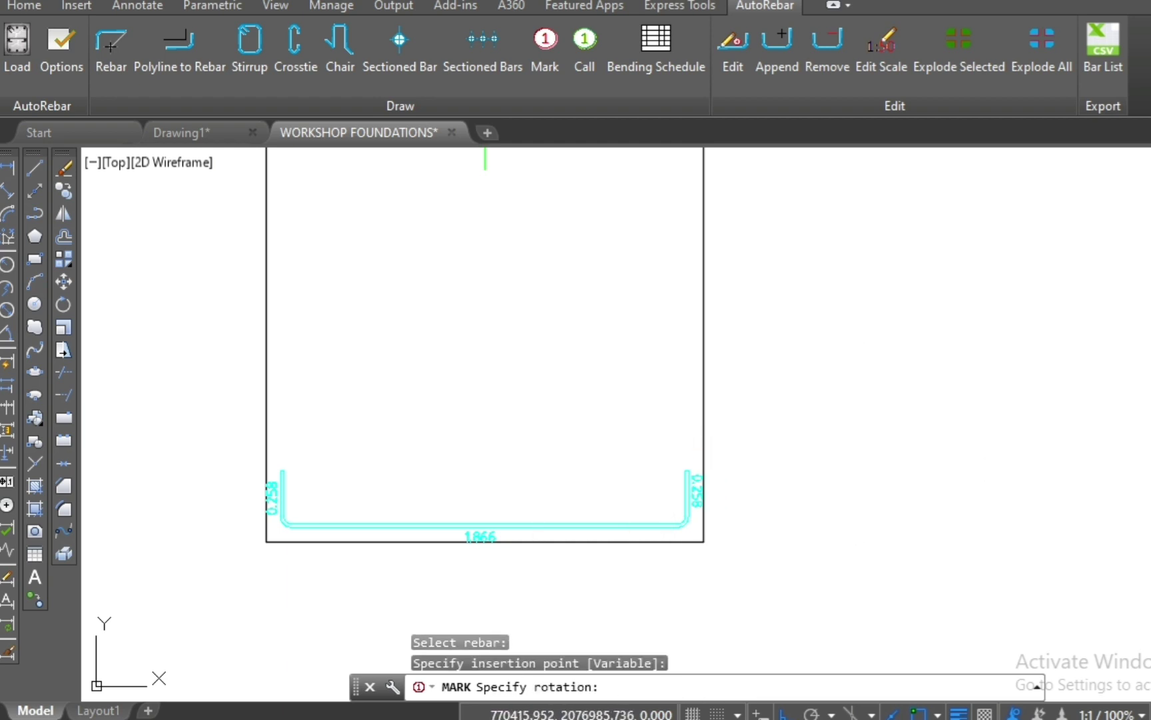
click(861, 441)
scroll(812, 443, up, 4)
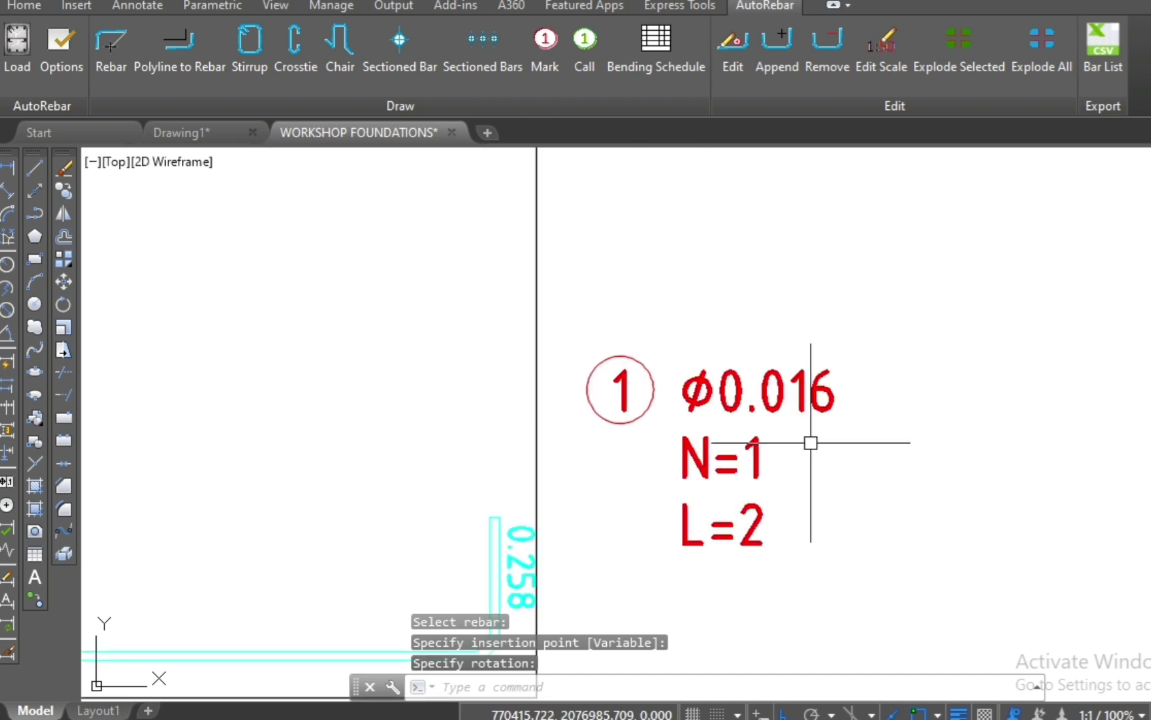
key(Escape)
key(Escape)
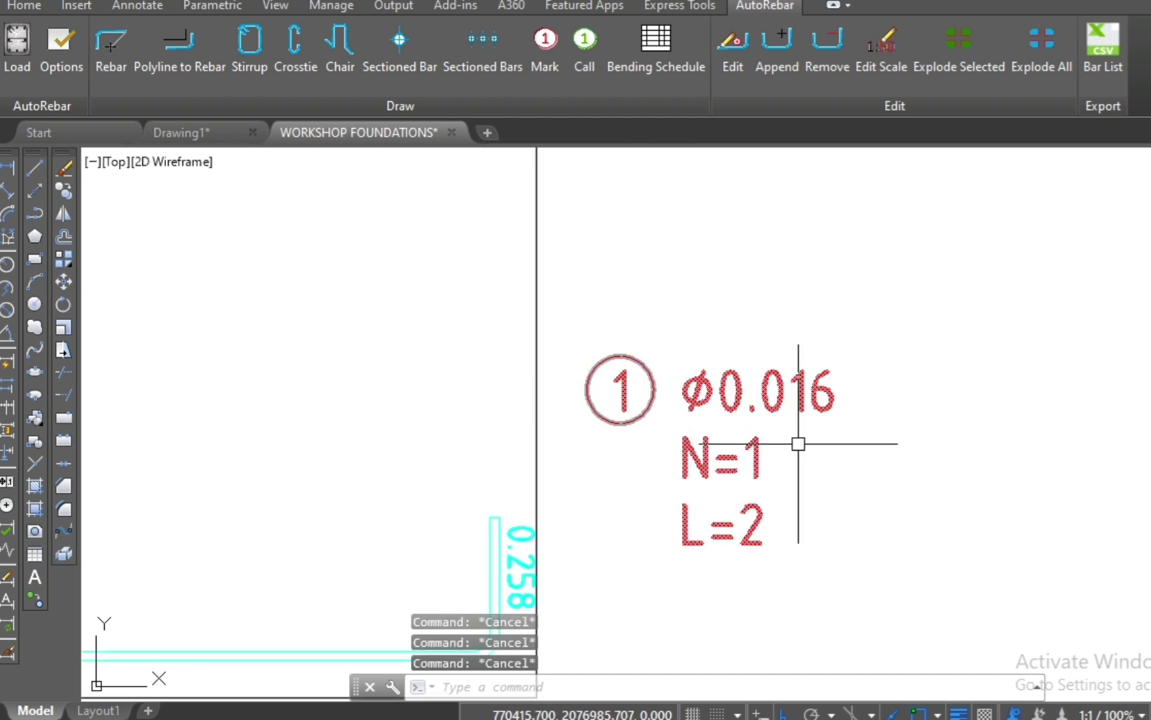
- Zoom in to inspect the U bar's mark label
scroll(800, 443, down, 2)
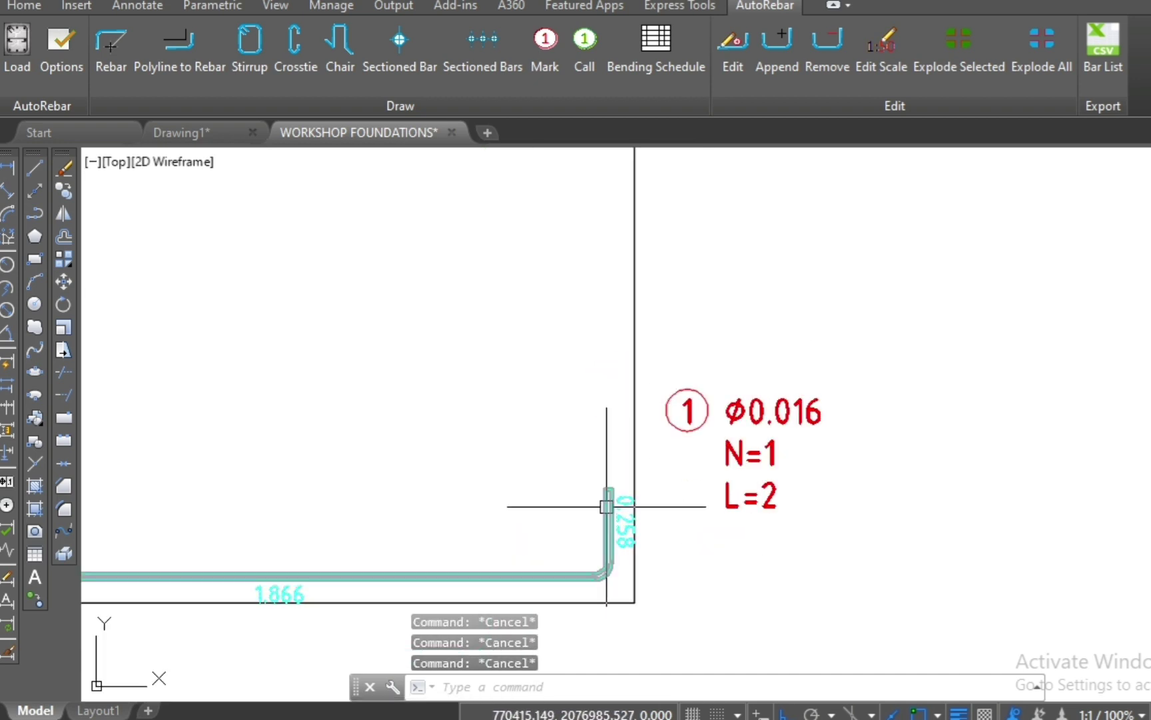
scroll(606, 507, down, 5)
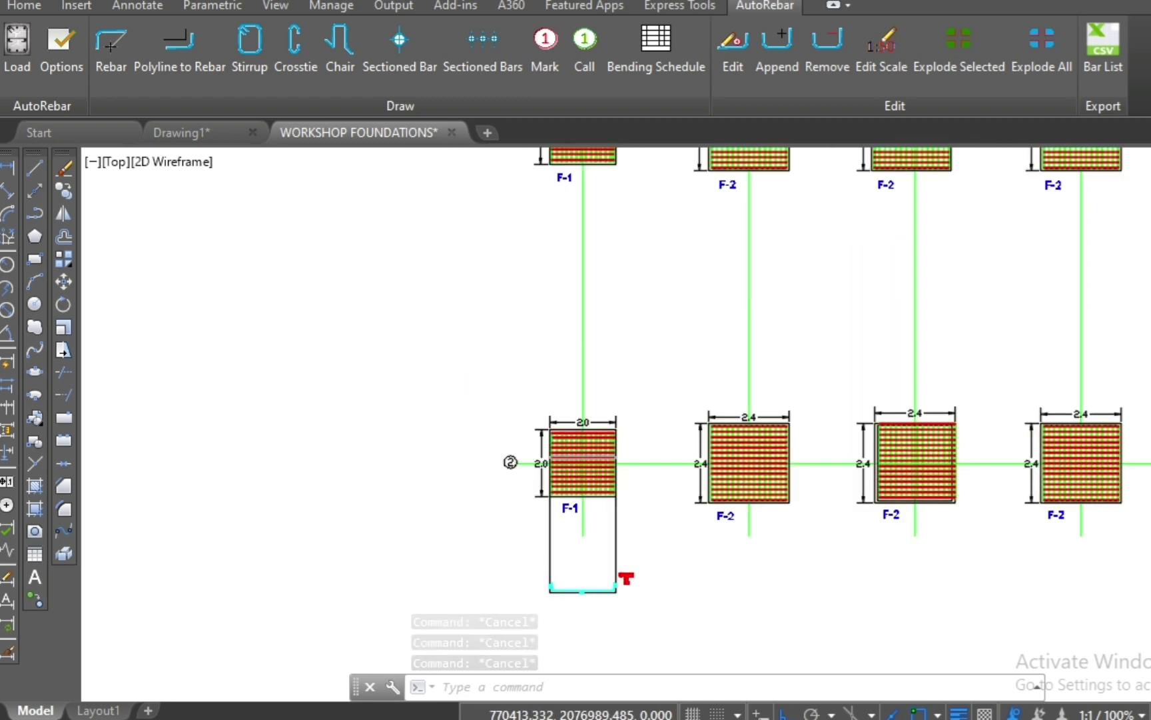
scroll(619, 578, up, 6)
scroll(580, 559, up, 2)
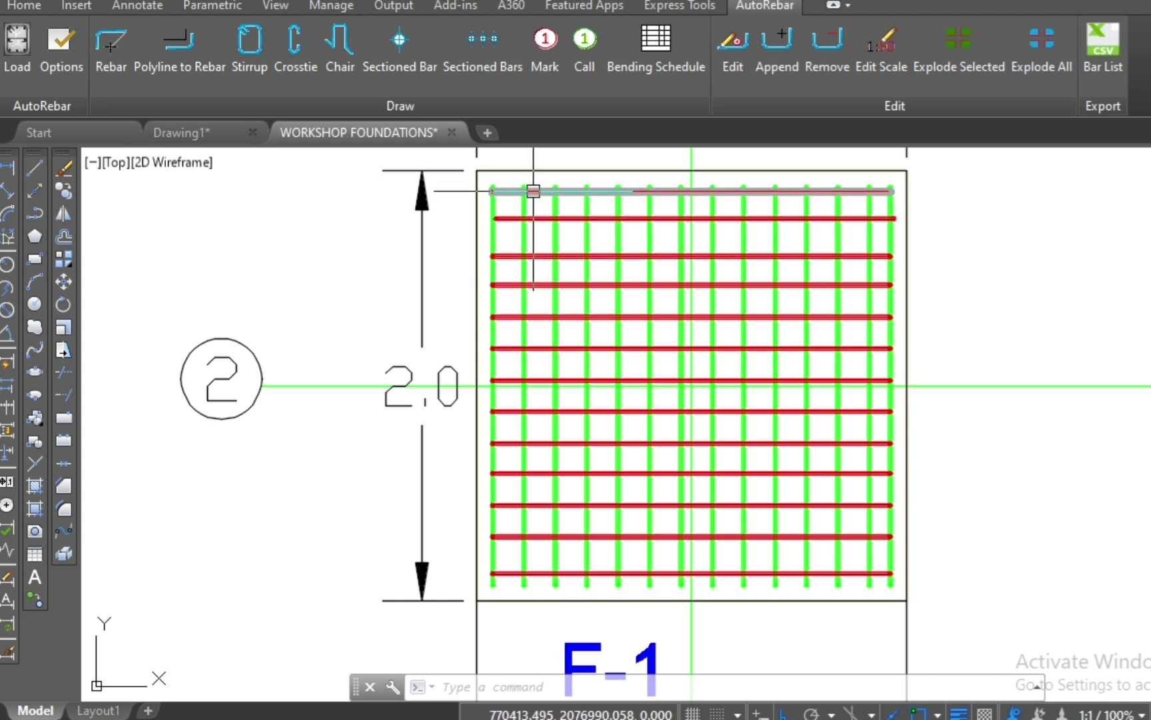
scroll(533, 191, down, 4)
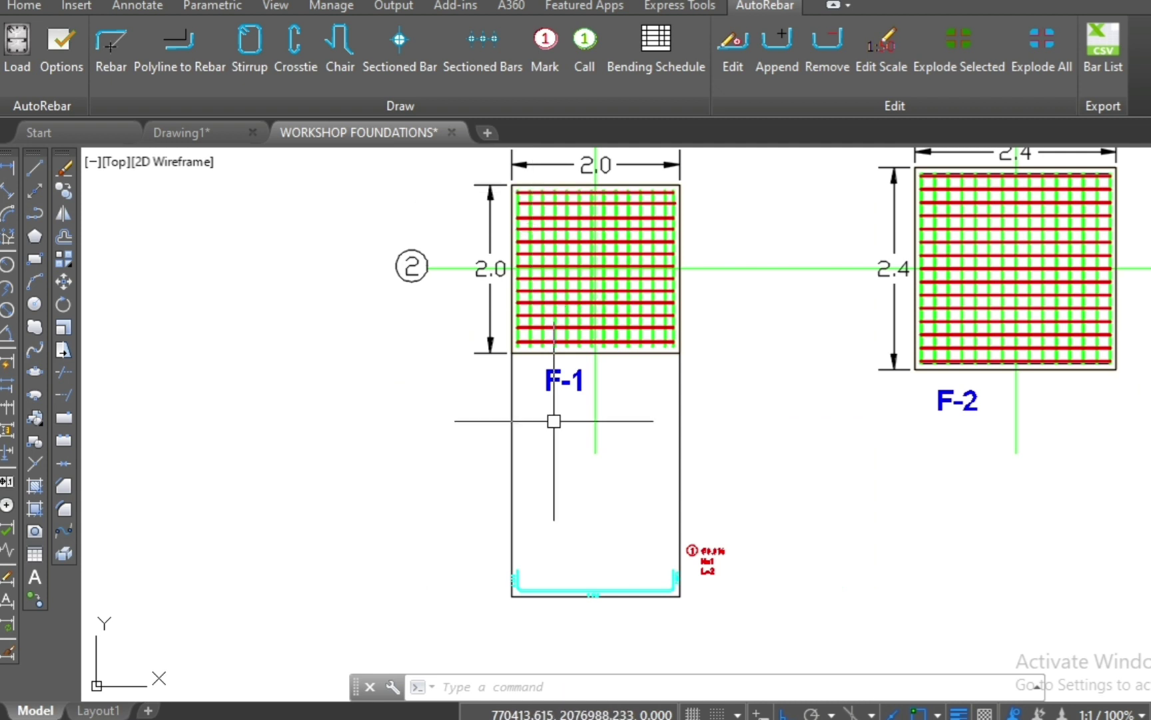
scroll(704, 577, up, 5)
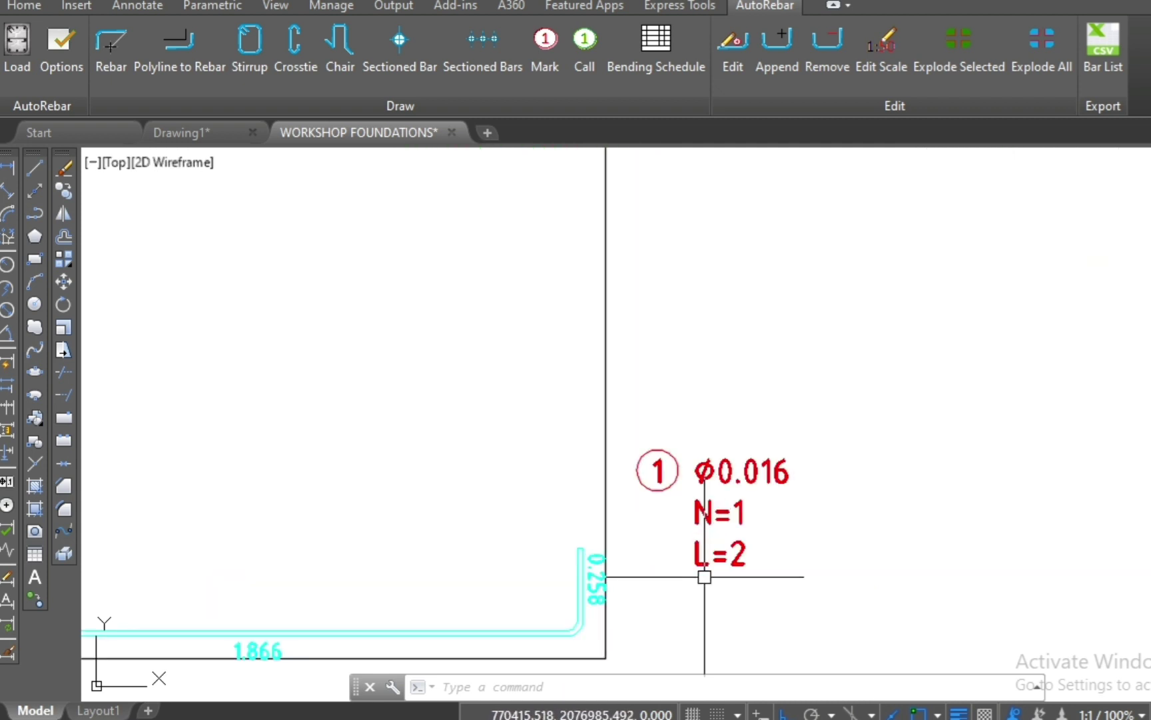
scroll(740, 507, up, 2)
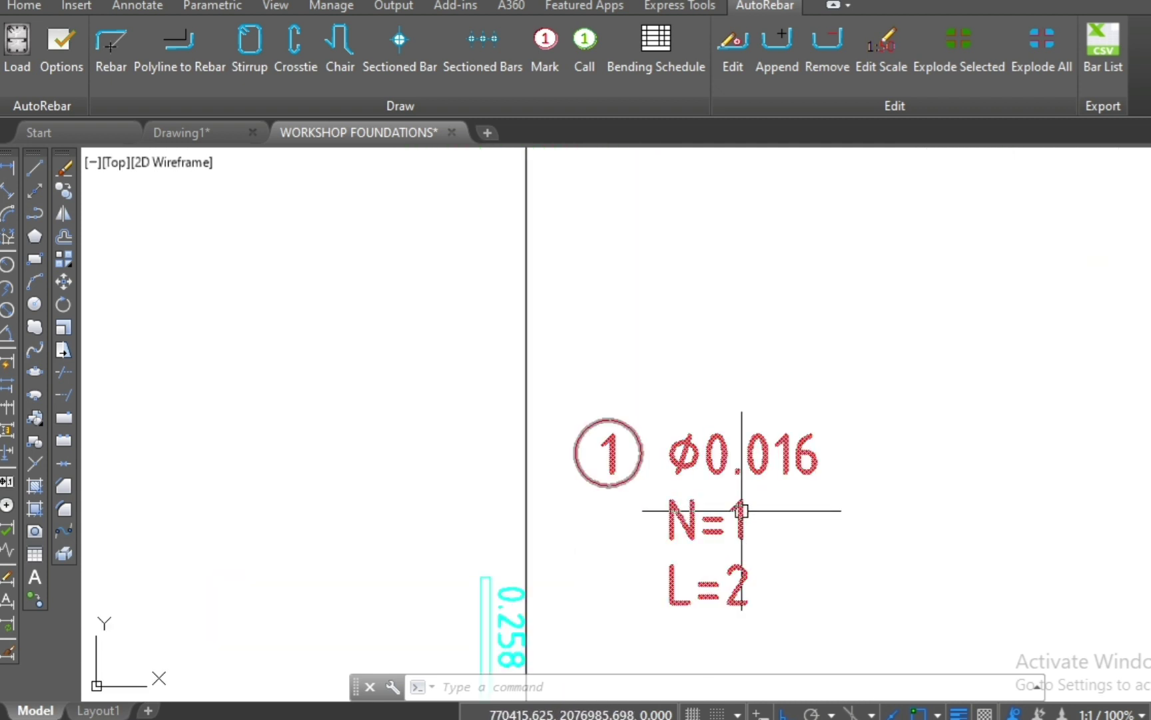
- Change the U bar mark's count to 13 so it reads 13Ø0.016, N=13, L=2
click(741, 511)
click(722, 48)
text(13)
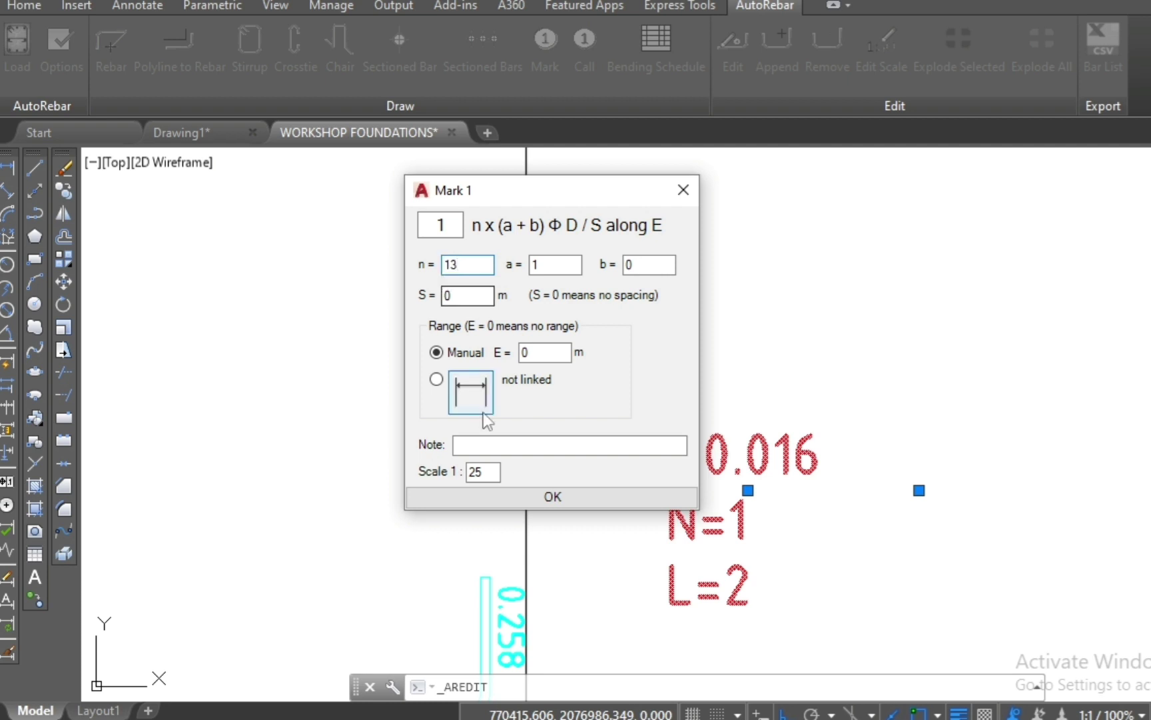
click(553, 497)
scroll(561, 475, down, 4)
scroll(755, 342, down, 4)
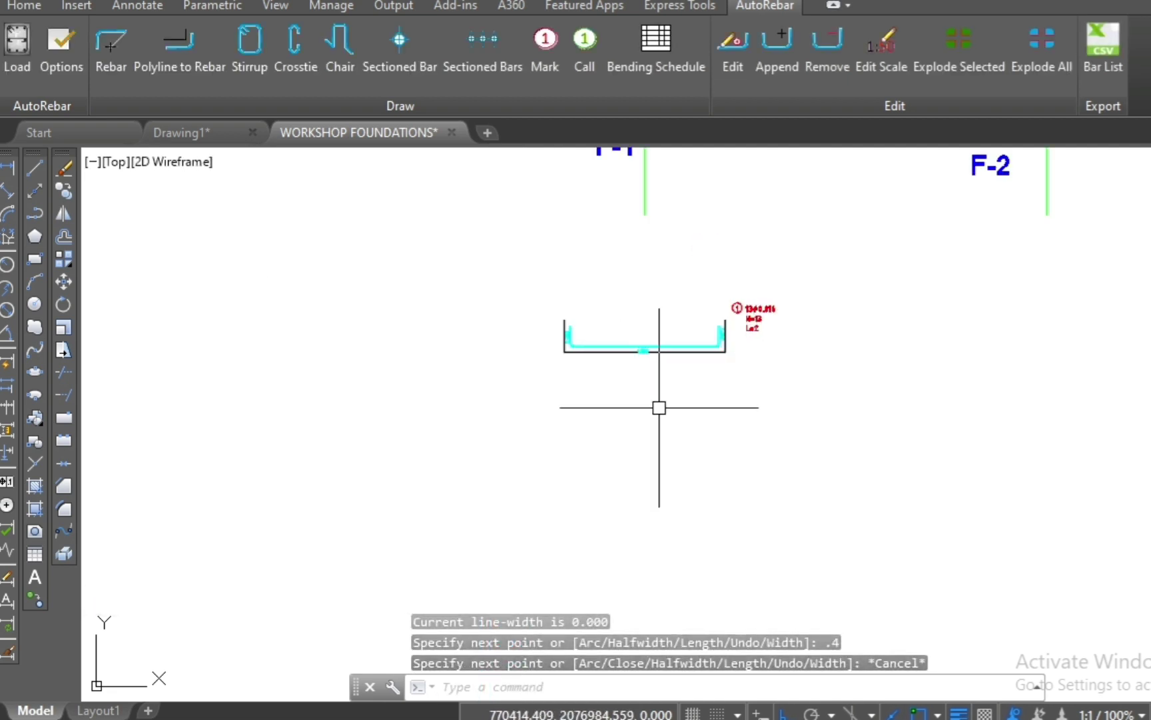
scroll(660, 405, down, 2)
scroll(653, 435, down, 2)
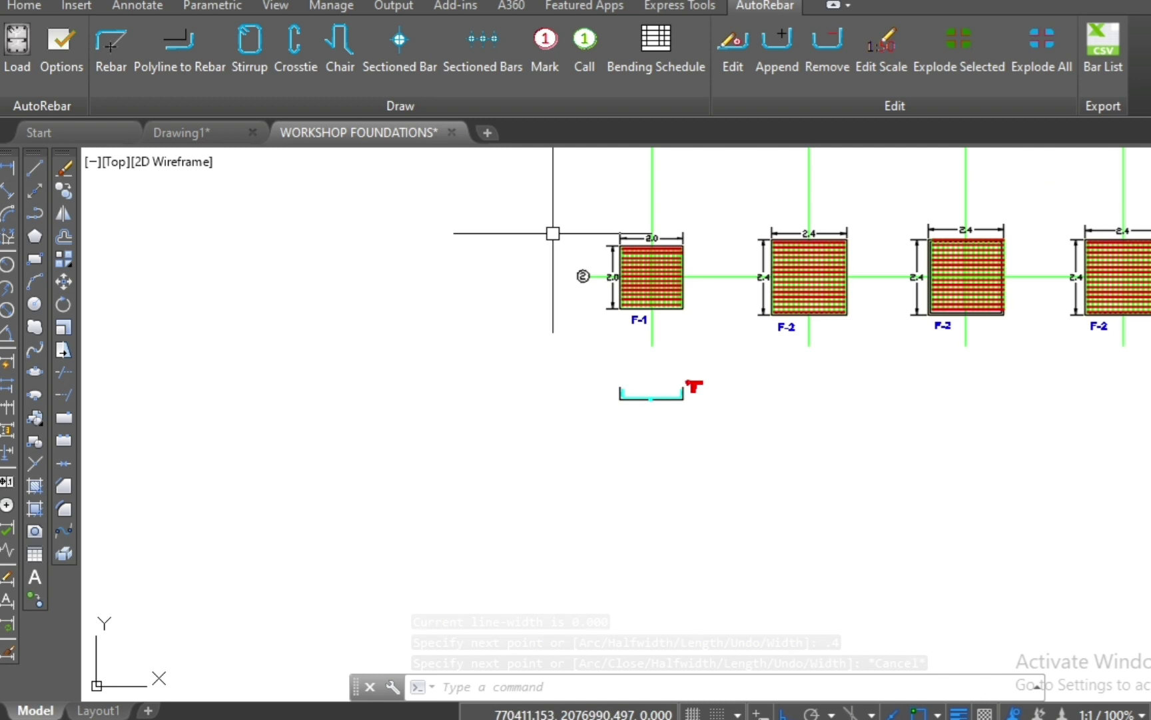
scroll(553, 233, up, 4)
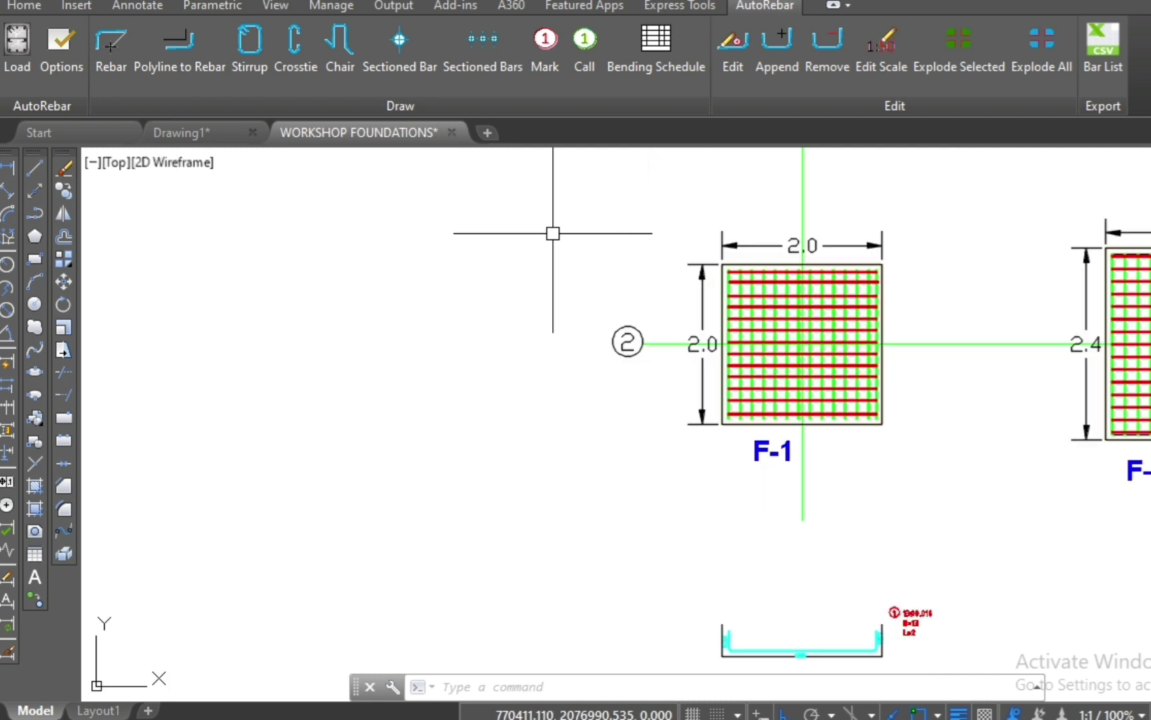
- Draw a 2 by 2.4 rectangle to the left of footing F-1
click(36, 260)
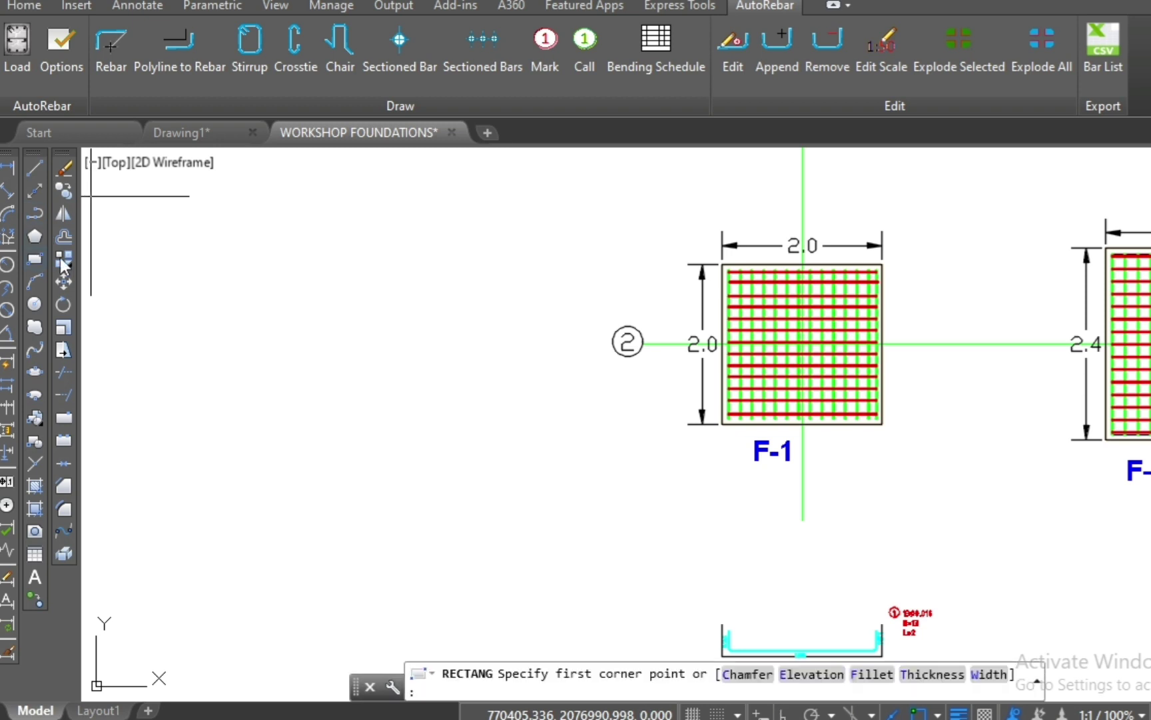
scroll(457, 329, down, 2)
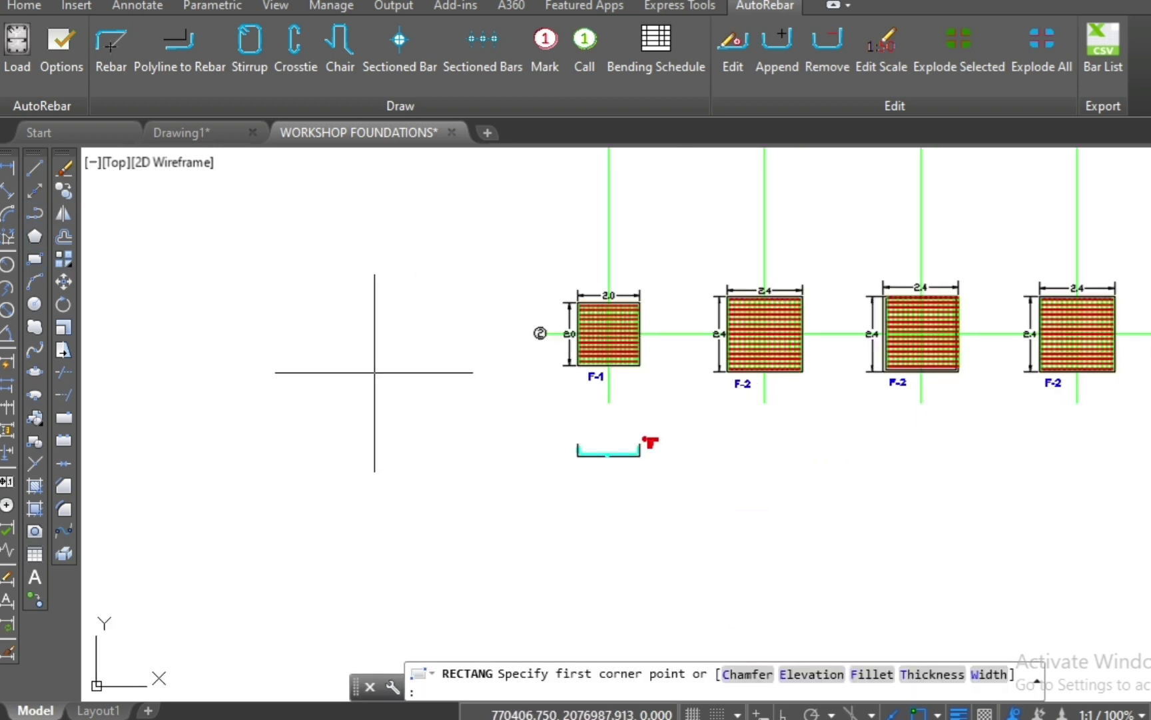
click(379, 371)
right_click(465, 454)
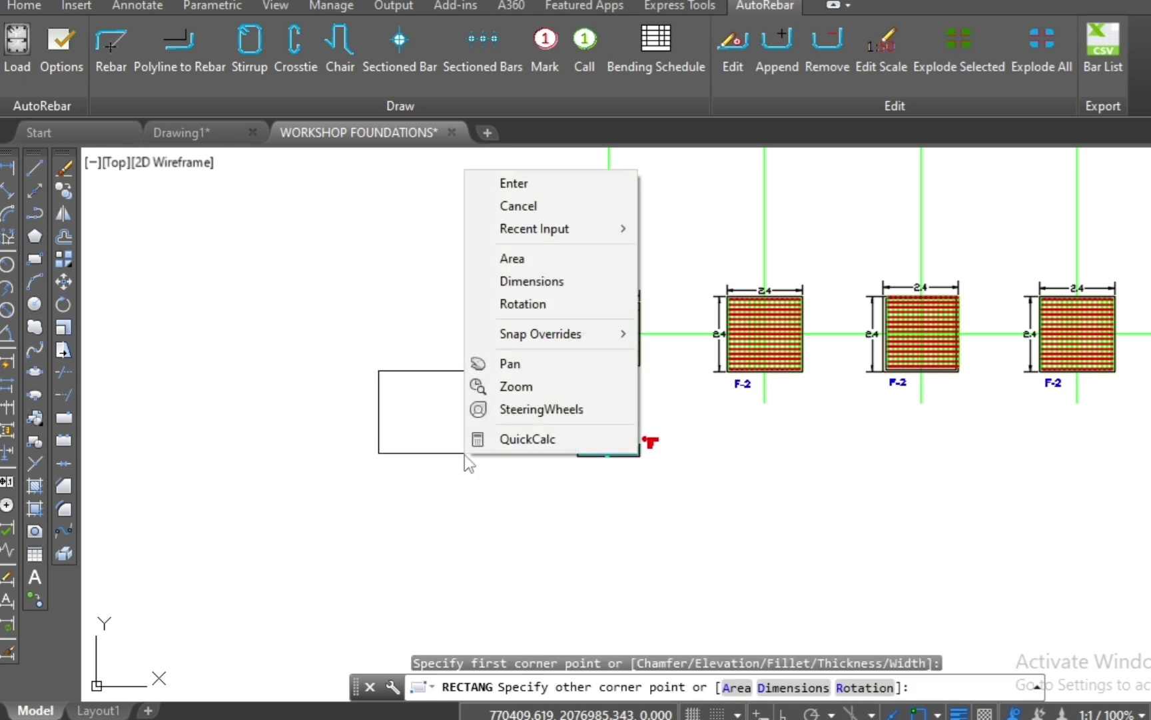
click(545, 282)
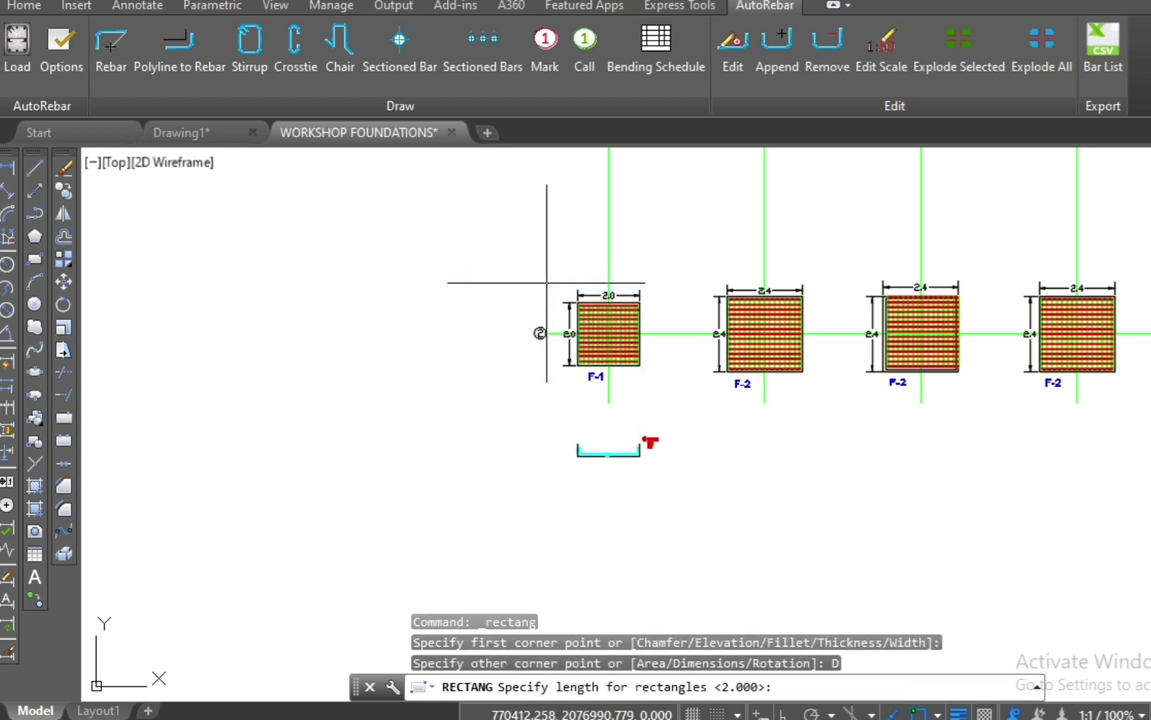
text(2)
key(Return)
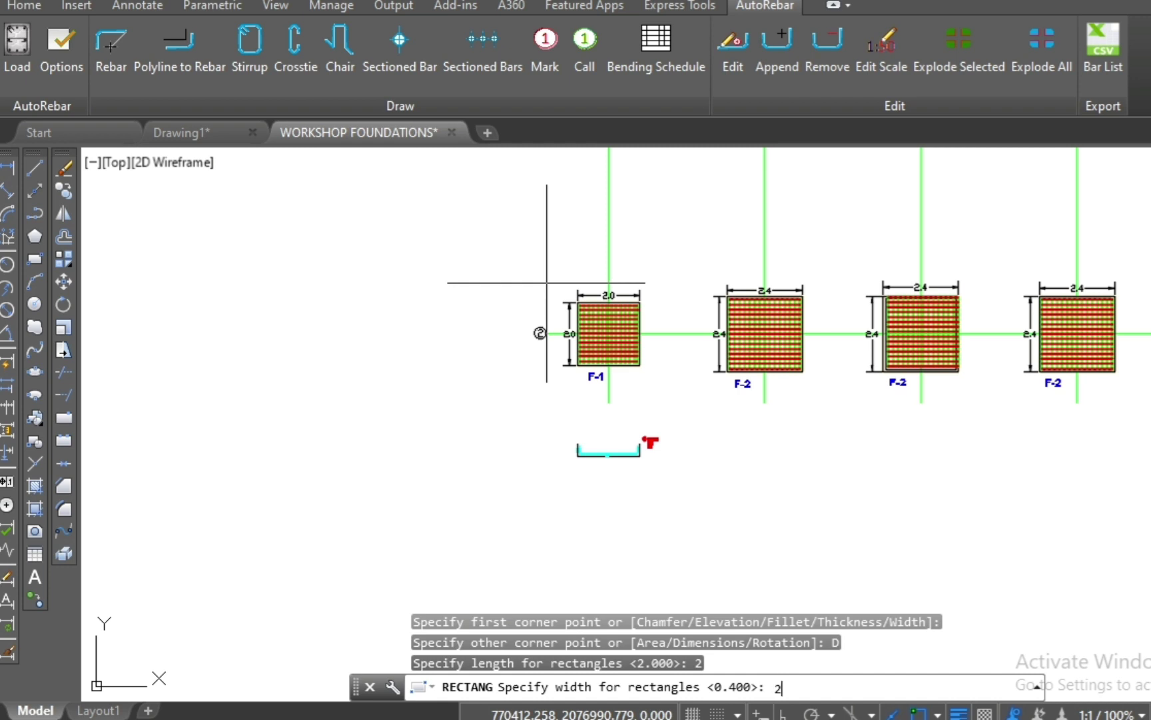
text(.4)
key(Return)
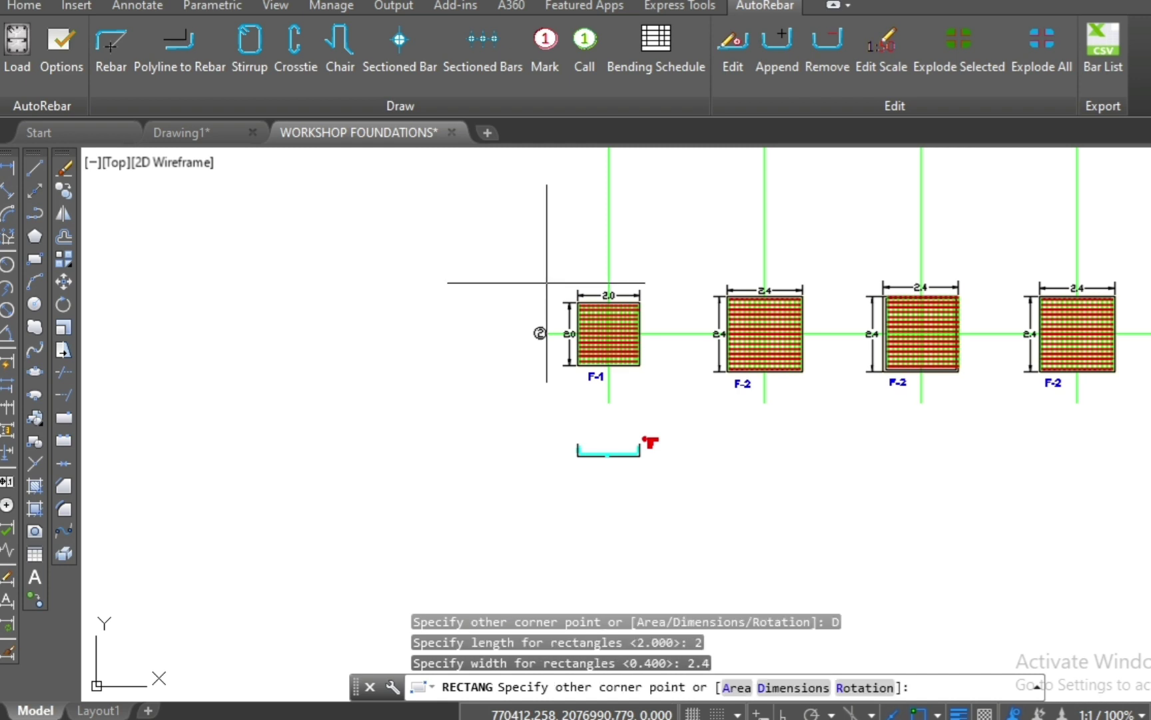
click(470, 409)
- Add aligned dimensions to the rectangle: 2.40 on the left edge, 2.00 on top
click(5, 194)
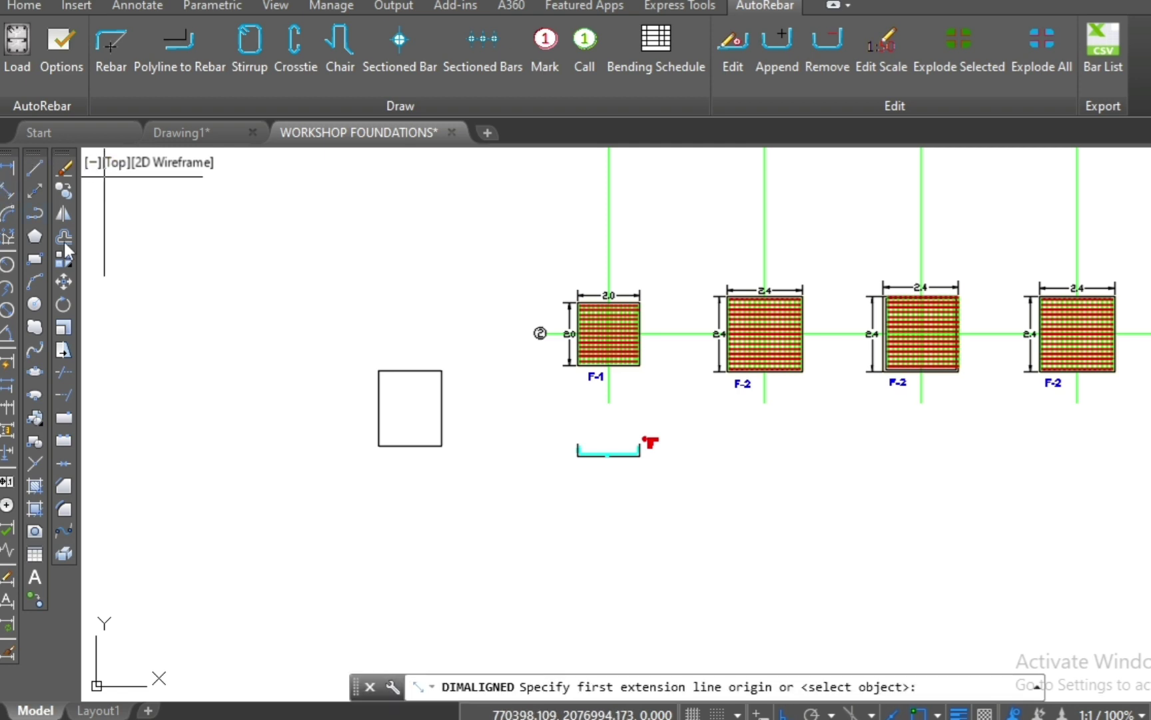
scroll(370, 403, up, 3)
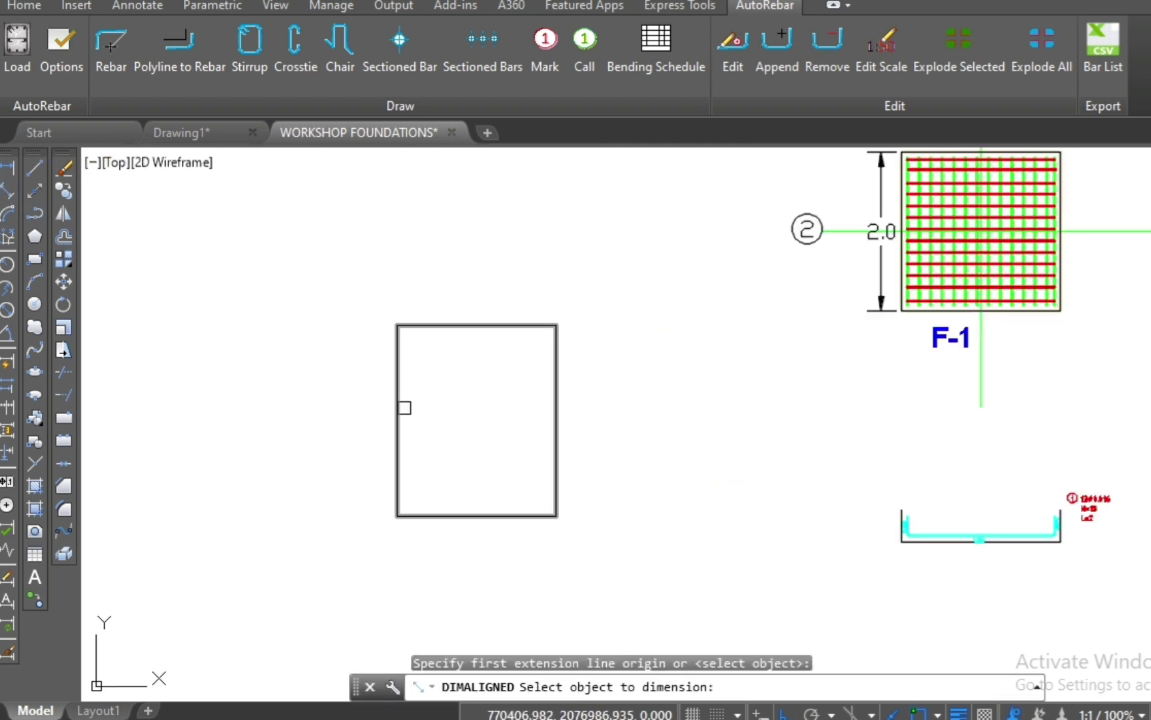
click(397, 403)
click(370, 391)
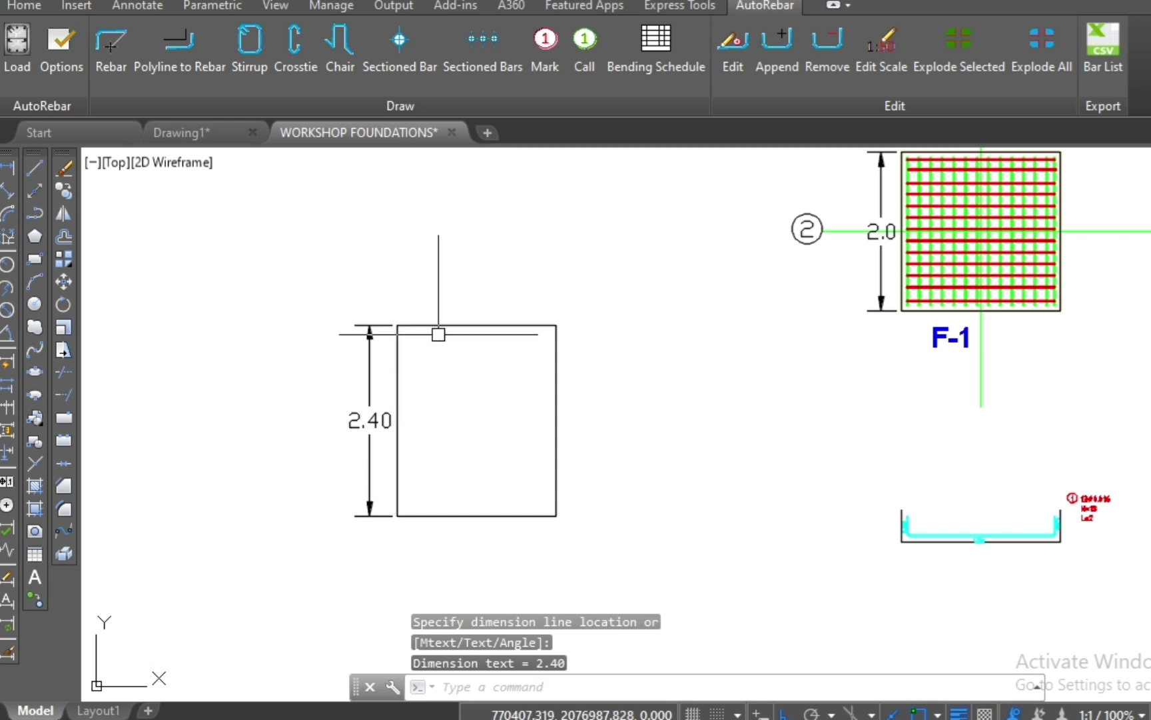
key(Return)
key(Return)
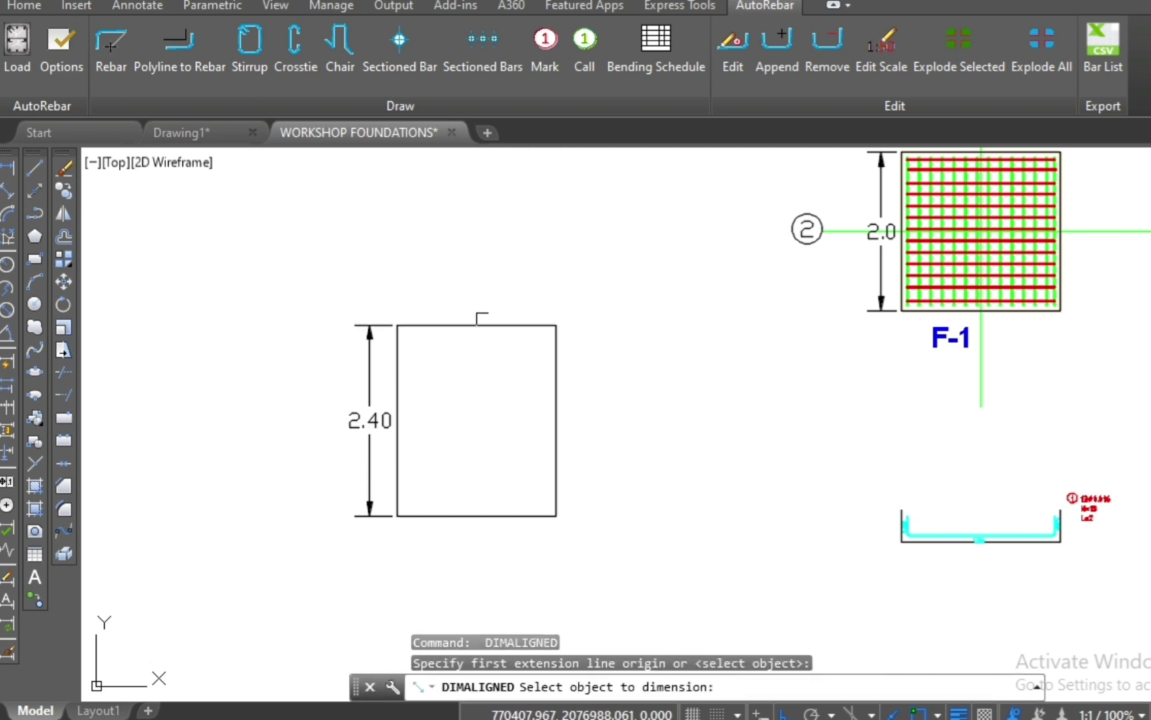
click(484, 324)
click(481, 284)
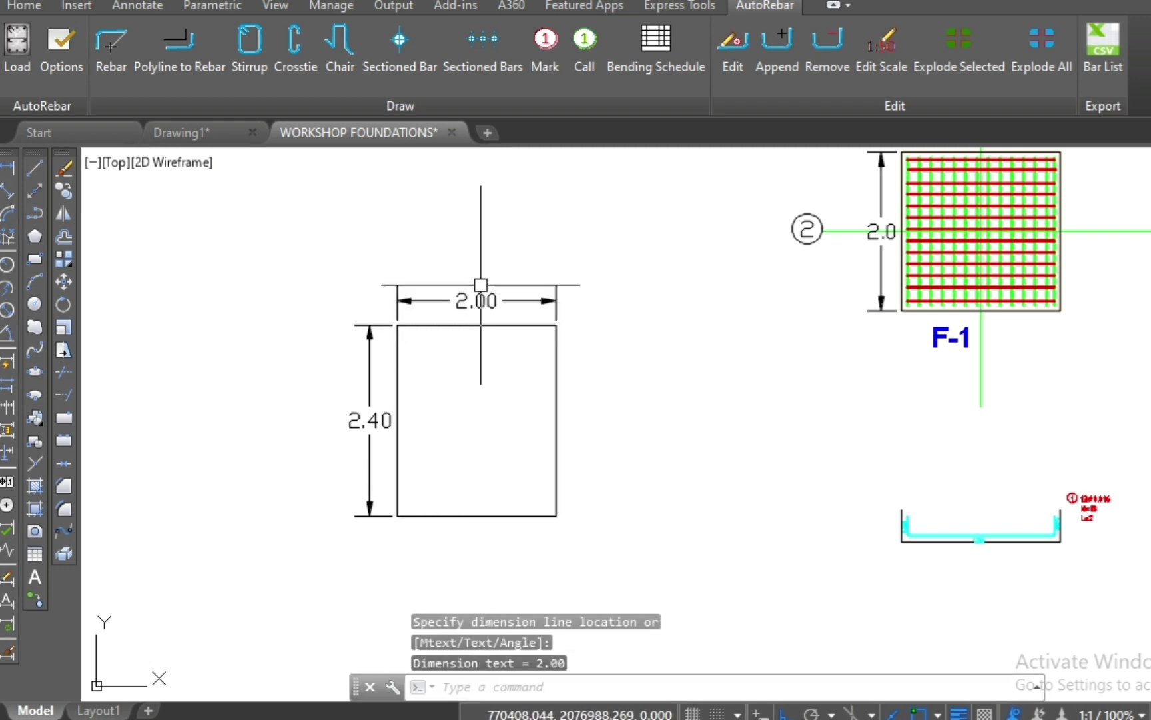
scroll(600, 280, down, 2)
scroll(847, 400, up, 3)
scroll(880, 408, up, 2)
scroll(913, 353, down, 2)
click(979, 317)
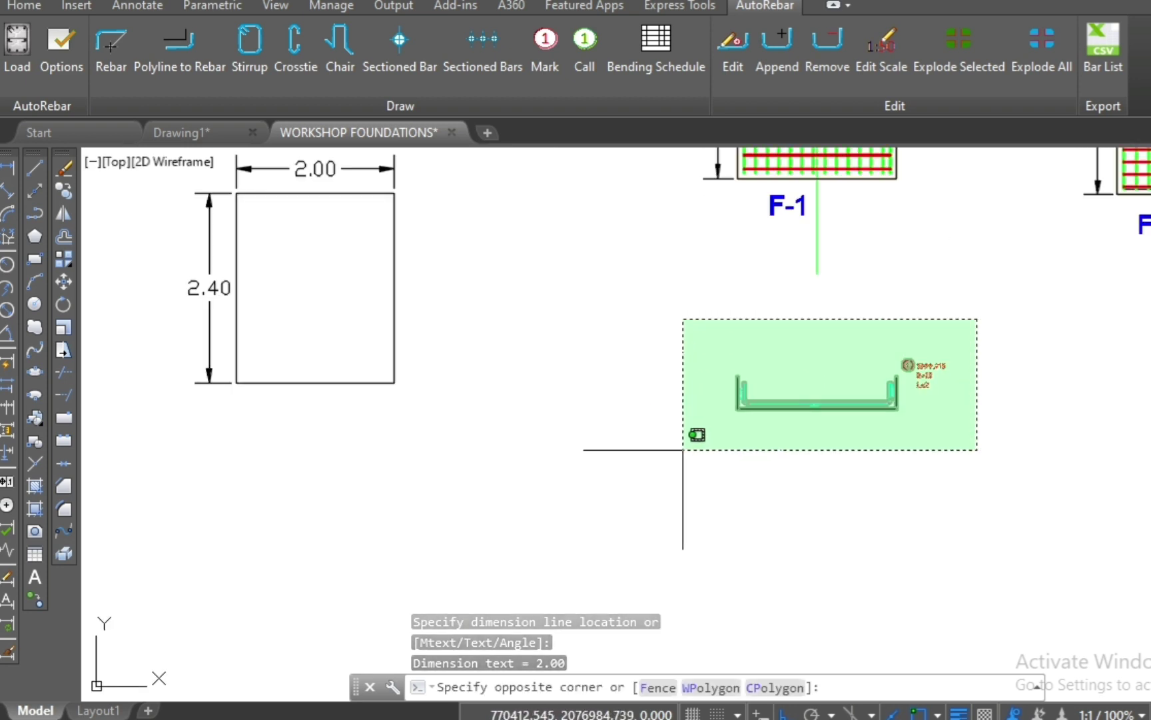
- Select the U-bar detail with its label and move it from the left leg top
click(683, 450)
text(m)
key(Return)
scroll(737, 414, up, 2)
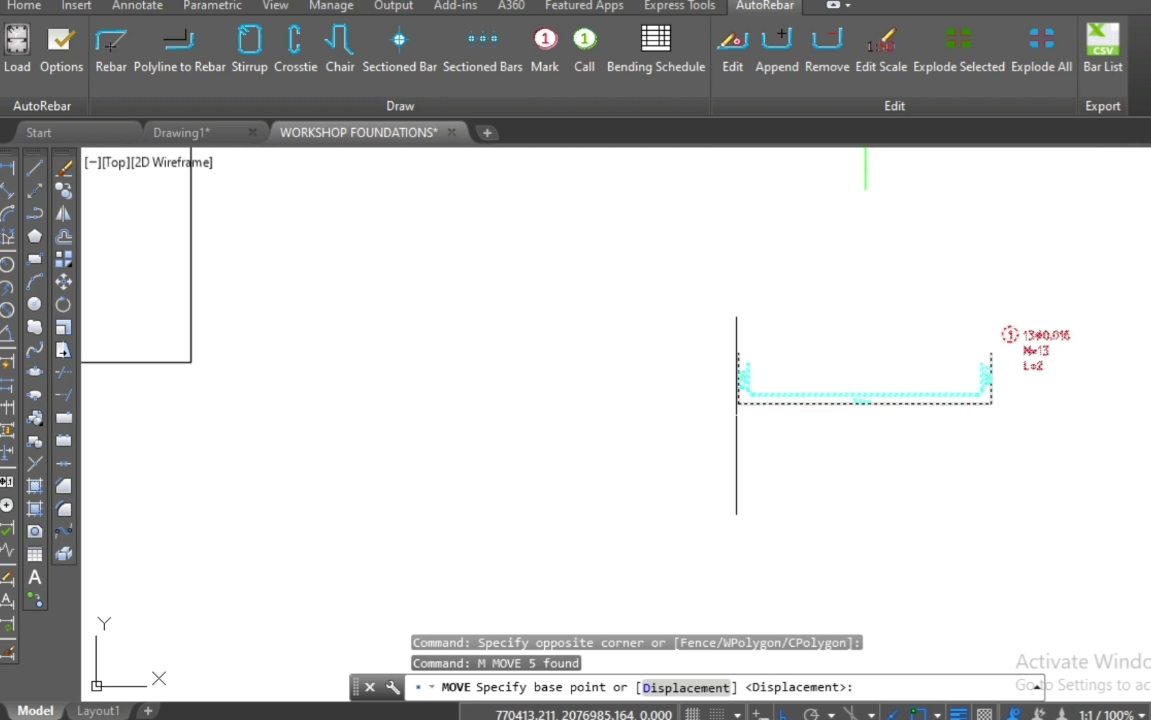
scroll(736, 413, up, 1)
click(741, 316)
scroll(740, 315, down, 3)
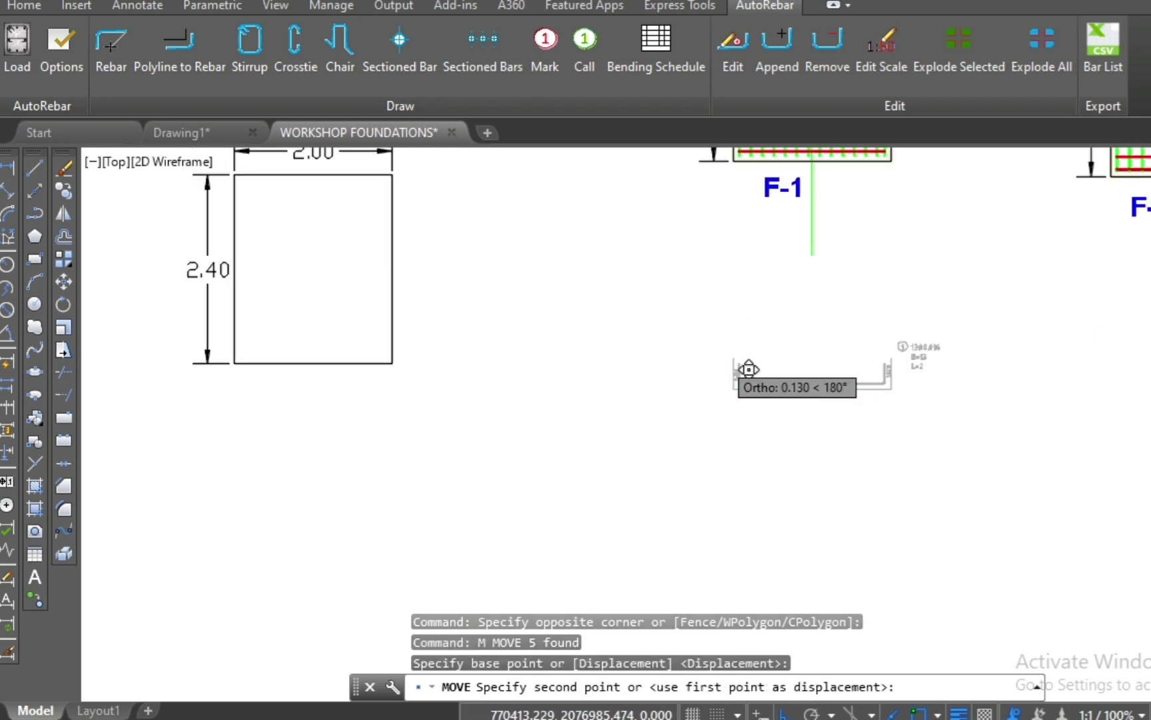
- With Ortho off, drop the detail directly beneath the 2.00 × 2.40 rectangle
key(F8)
scroll(655, 514, down, 5)
scroll(625, 488, up, 3)
scroll(613, 473, up, 6)
scroll(614, 473, up, 2)
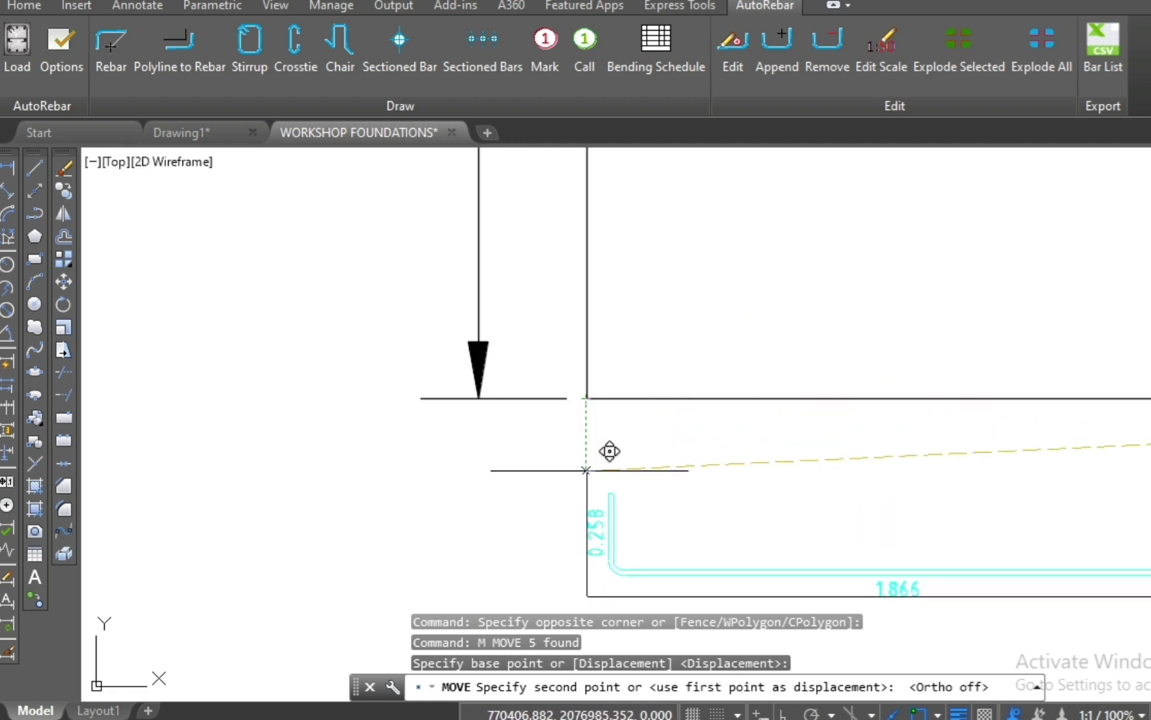
click(586, 467)
scroll(567, 435, down, 2)
scroll(566, 435, down, 1)
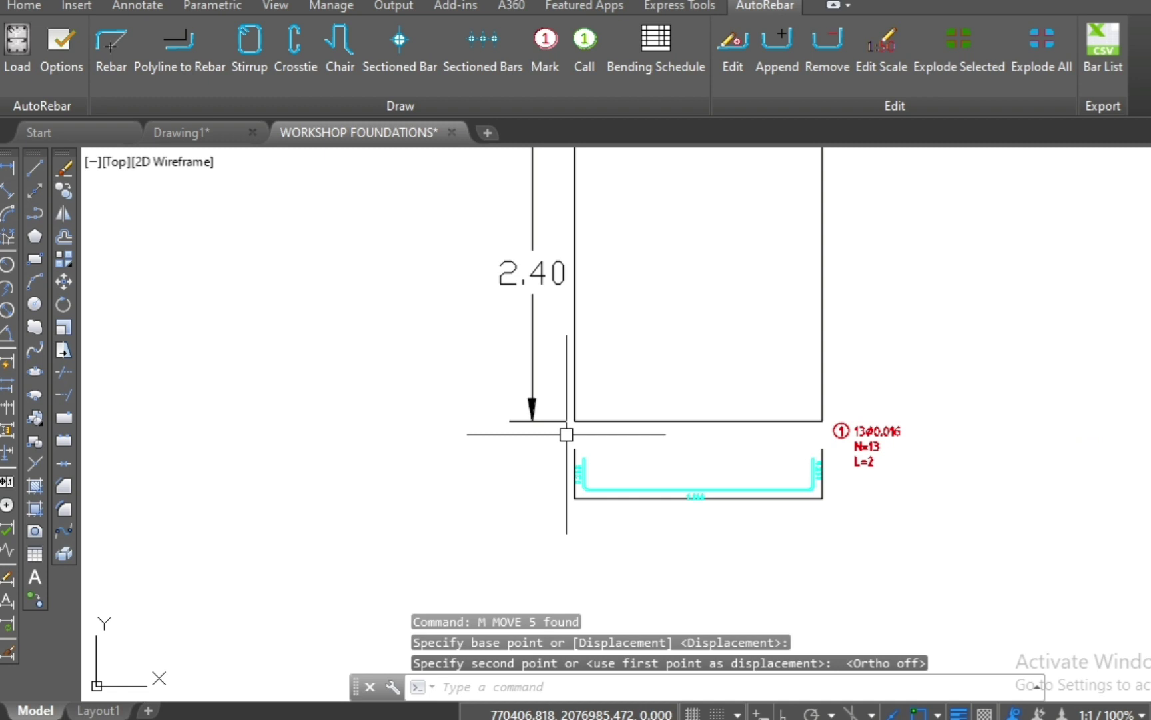
scroll(629, 404, down, 1)
scroll(629, 404, up, 2)
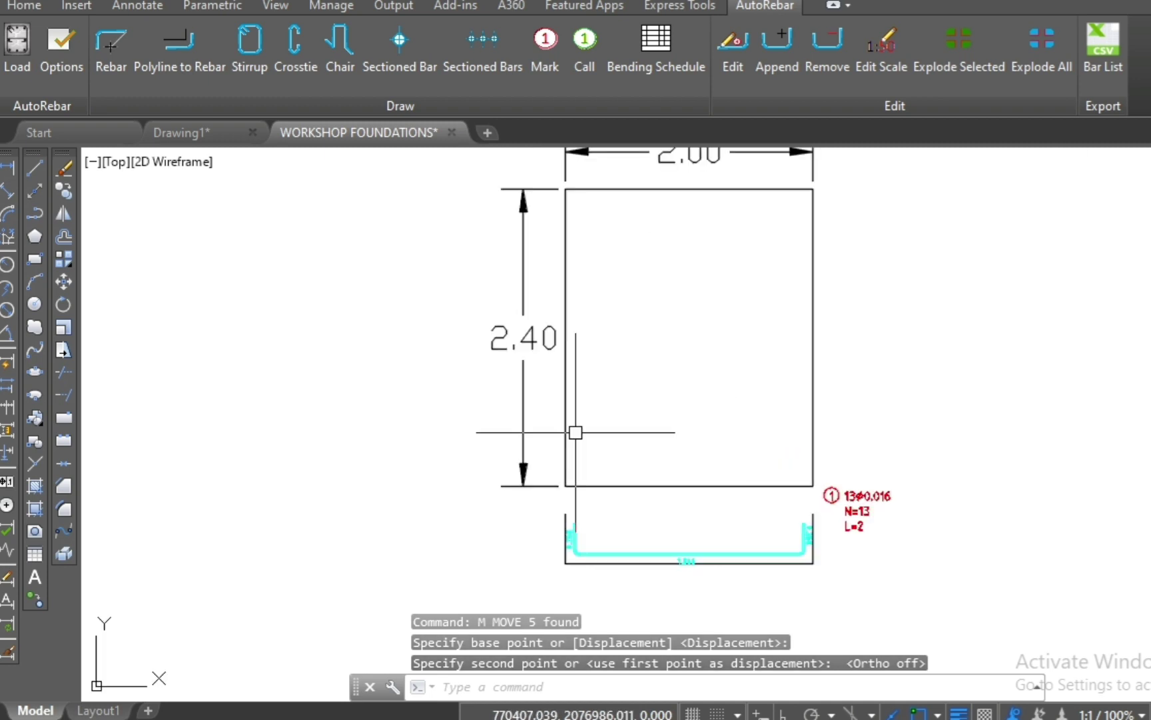
scroll(576, 432, down, 4)
scroll(560, 432, up, 1)
scroll(748, 403, up, 2)
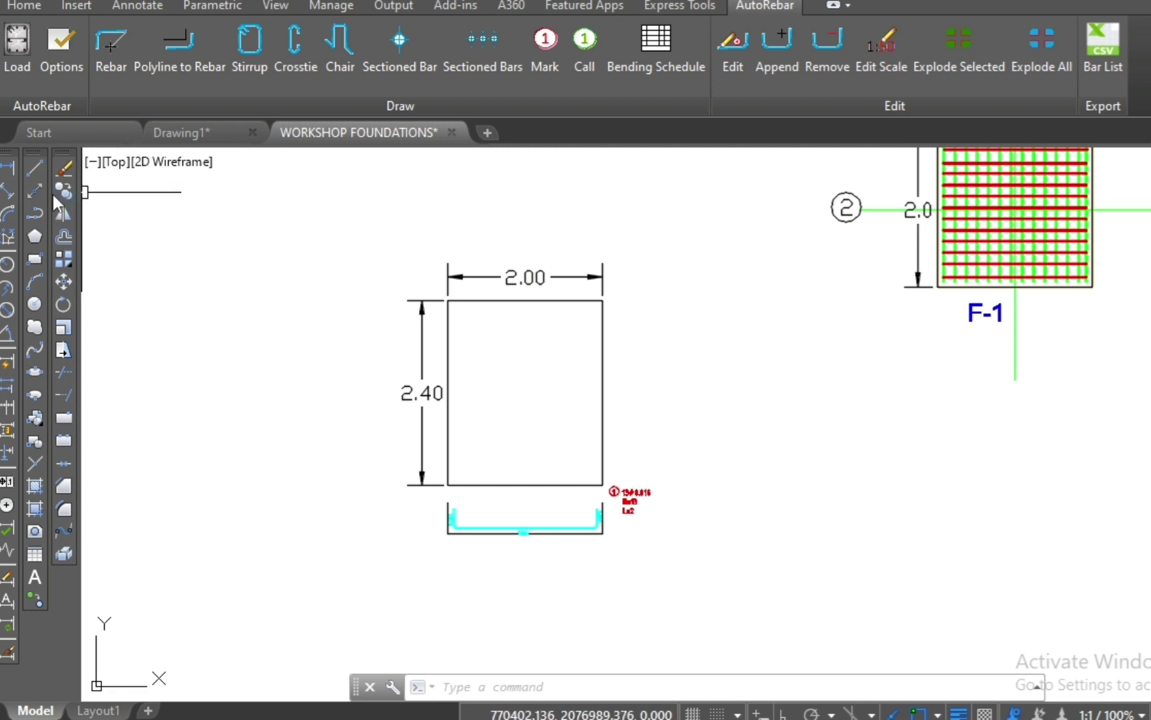
- Draw a U-shaped polyline outline with 0.4 sides and a 2.4 base beside the bar label
click(35, 214)
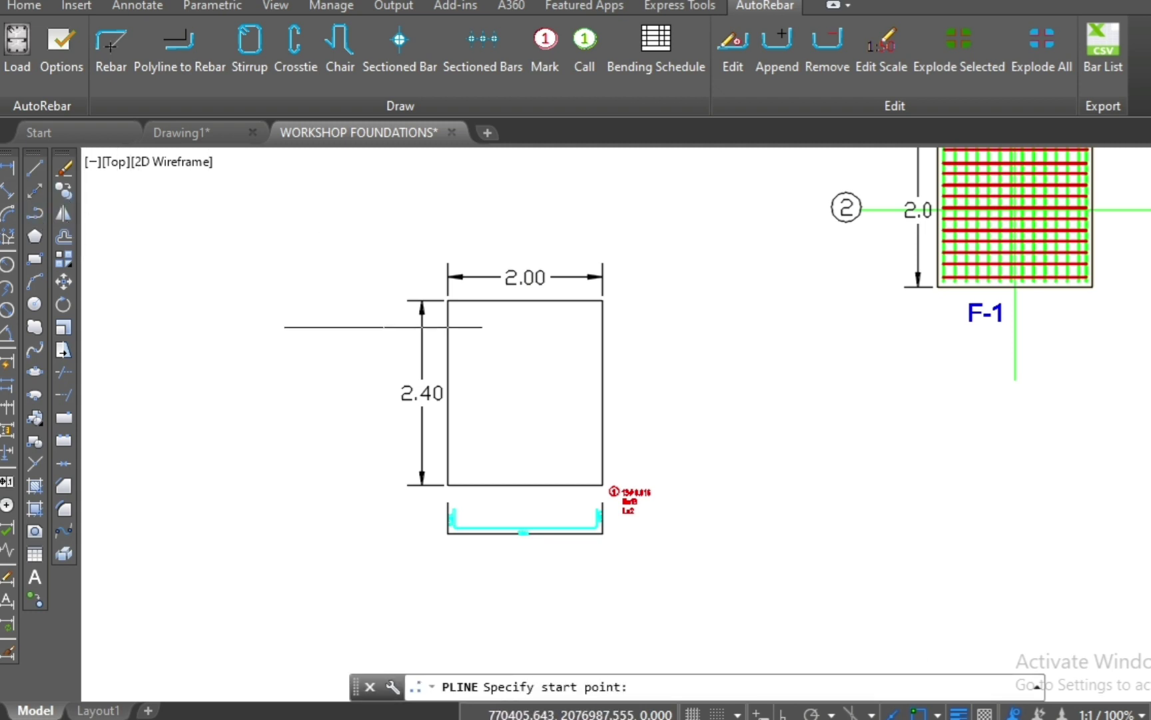
scroll(540, 426, down, 3)
scroll(627, 465, up, 3)
scroll(627, 465, up, 2)
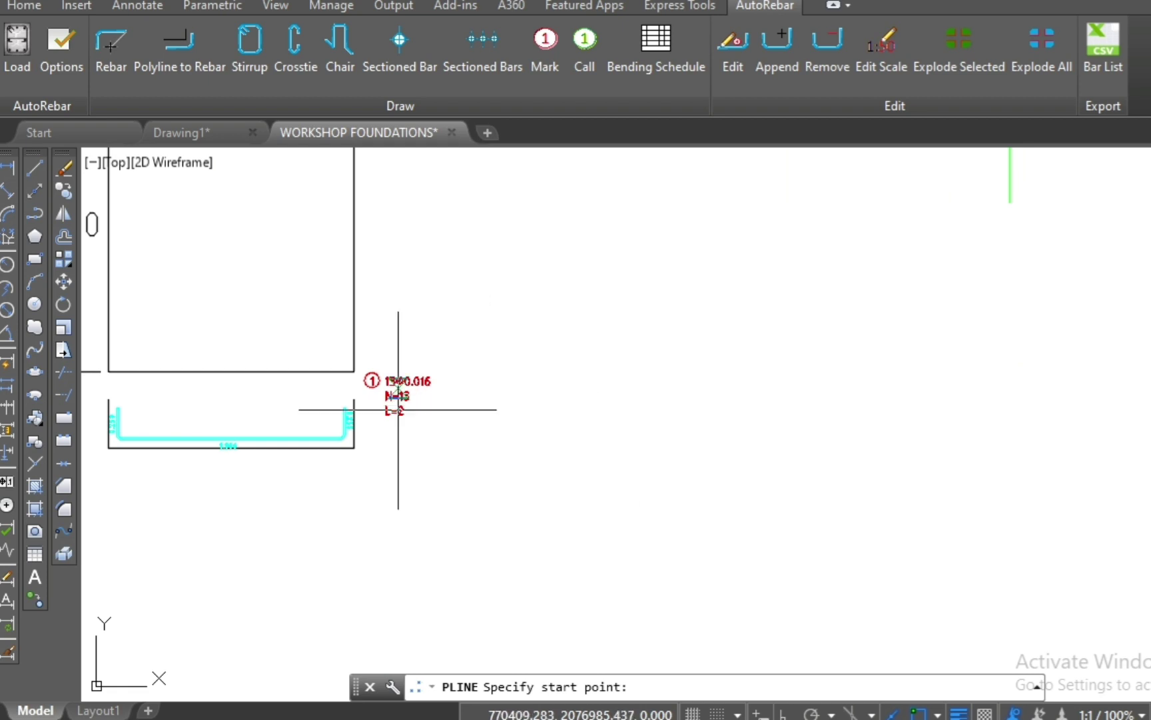
click(472, 399)
click(784, 713)
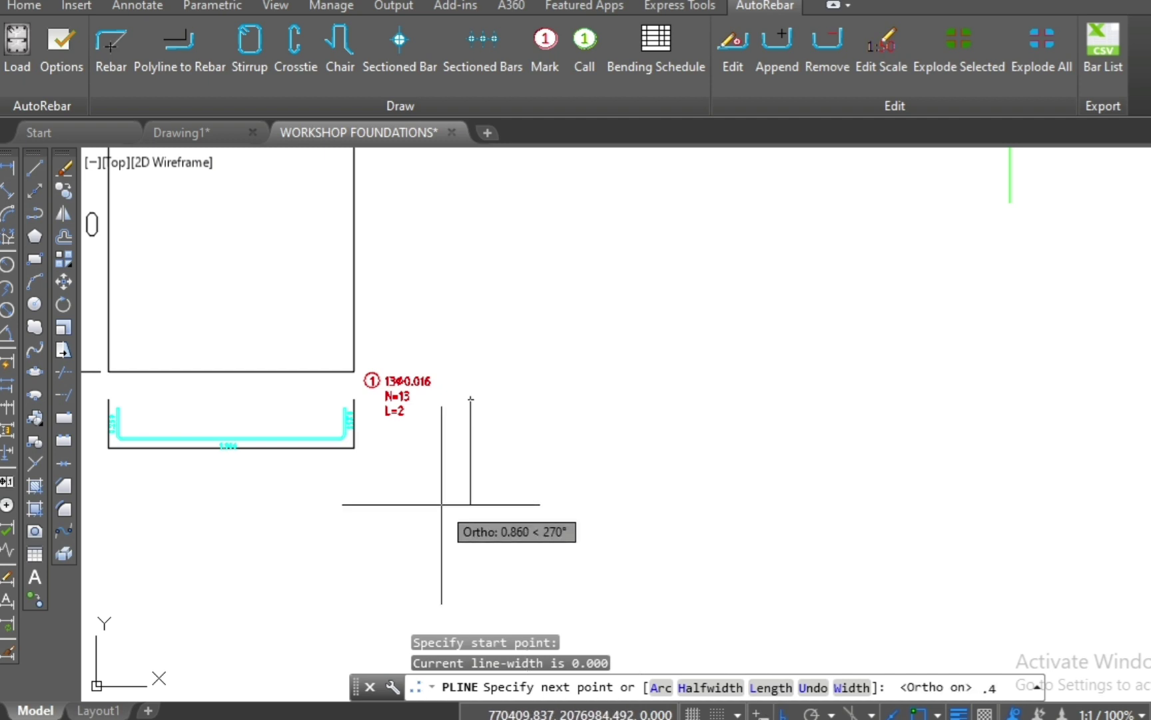
key(Return)
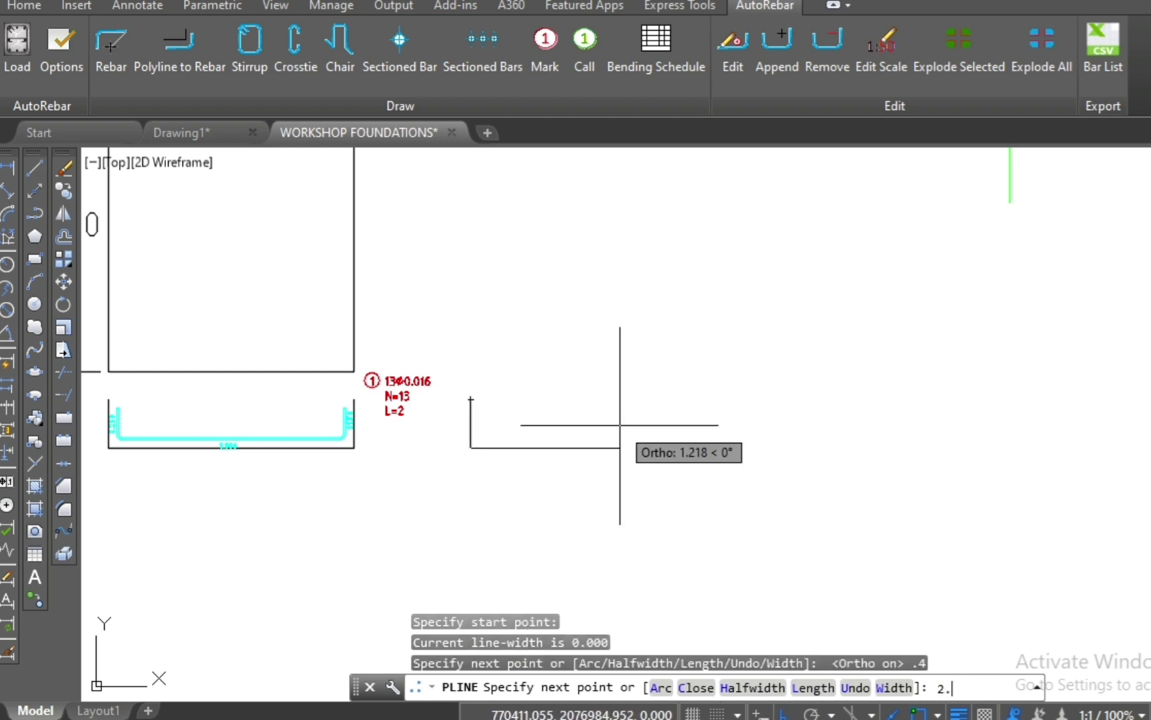
text(4)
key(Return)
text(.)
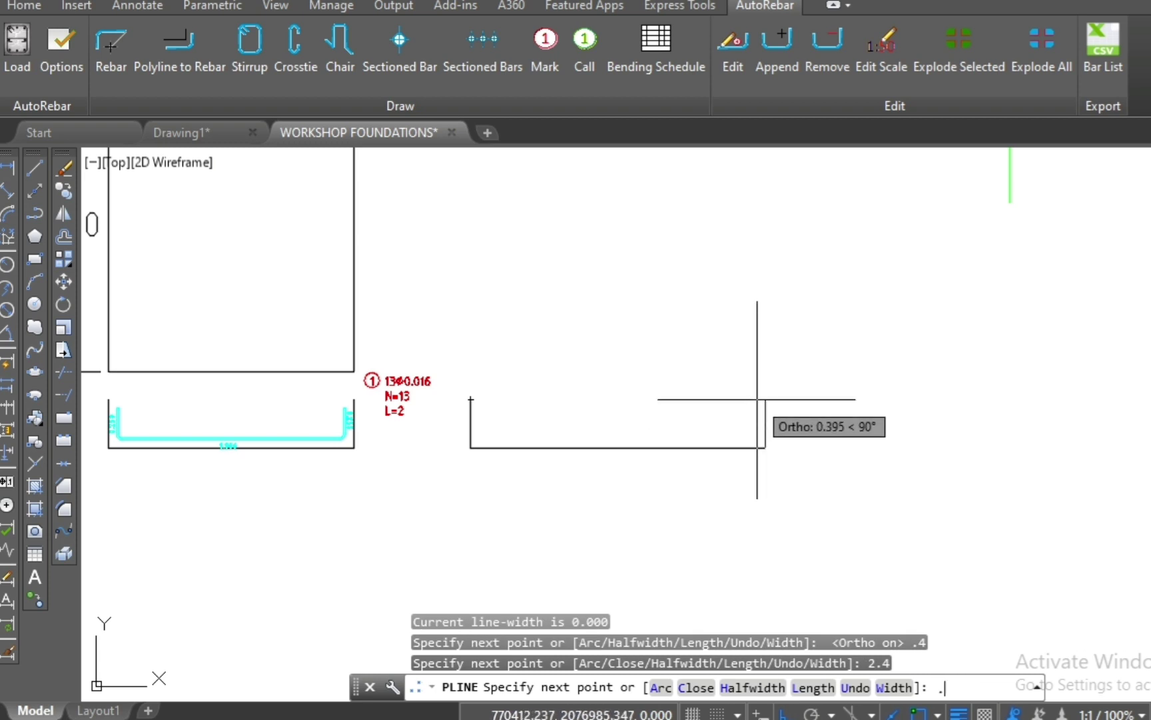
key(Return)
key(Escape)
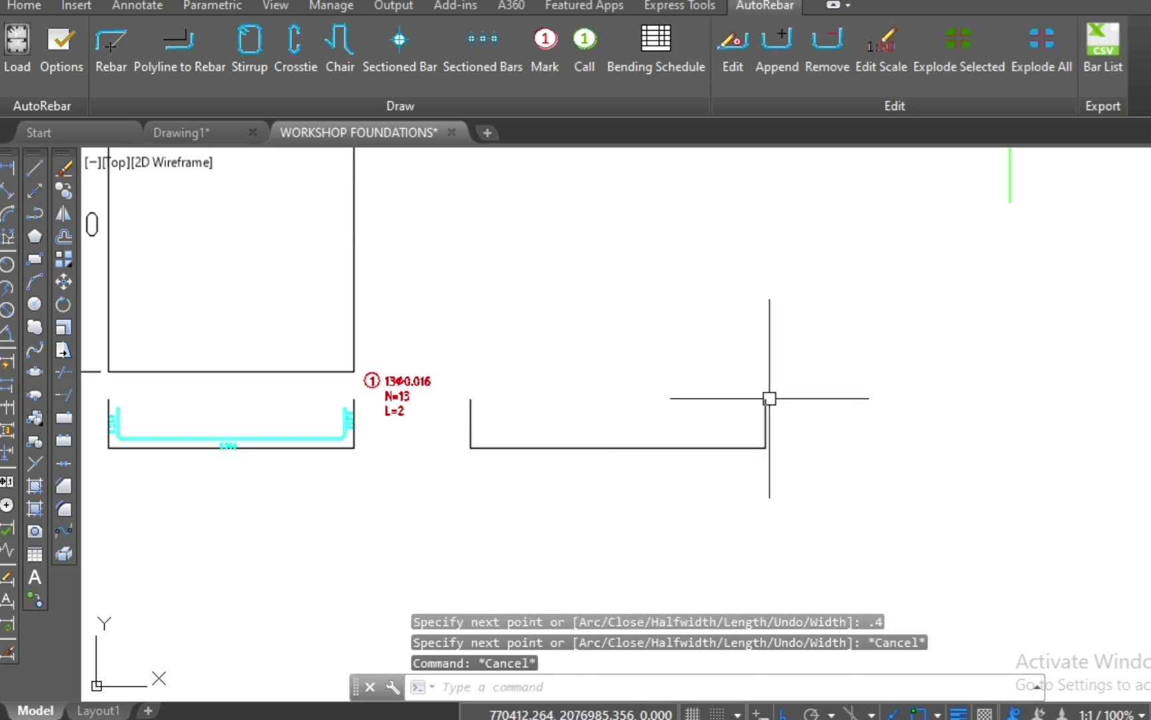
scroll(769, 403, up, 2)
- Offset the outline 0.075 inward to create an inner copy
click(767, 408)
key(Escape)
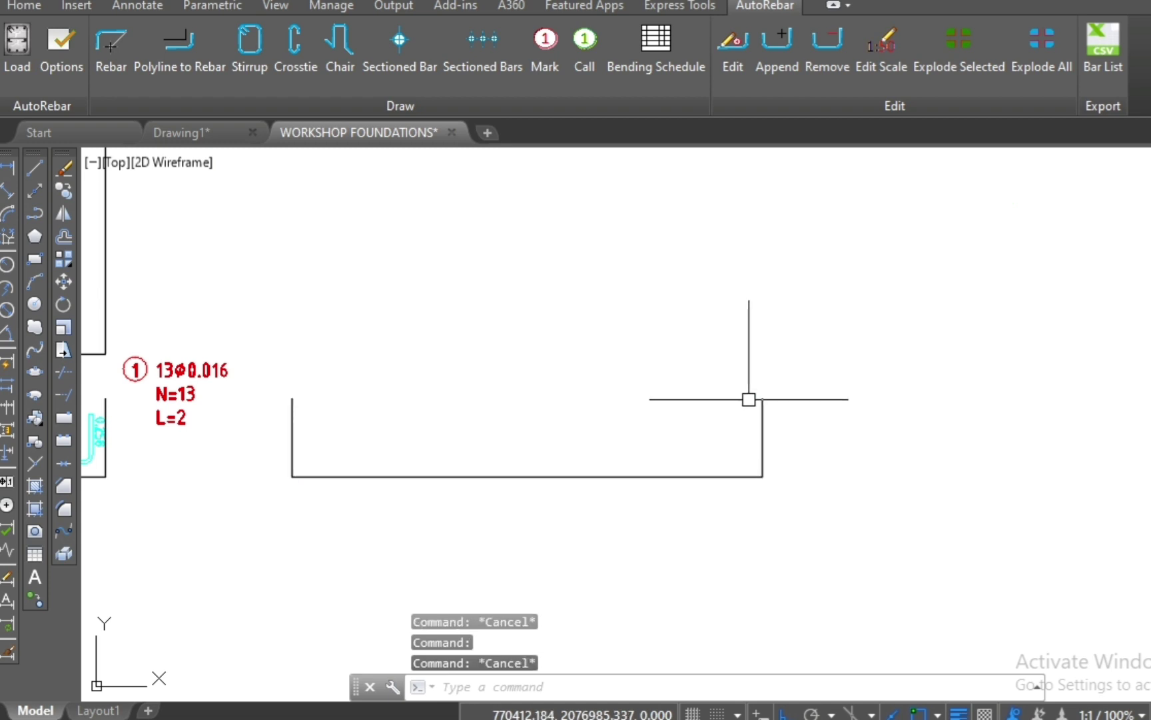
text(o)
key(Return)
key(Return)
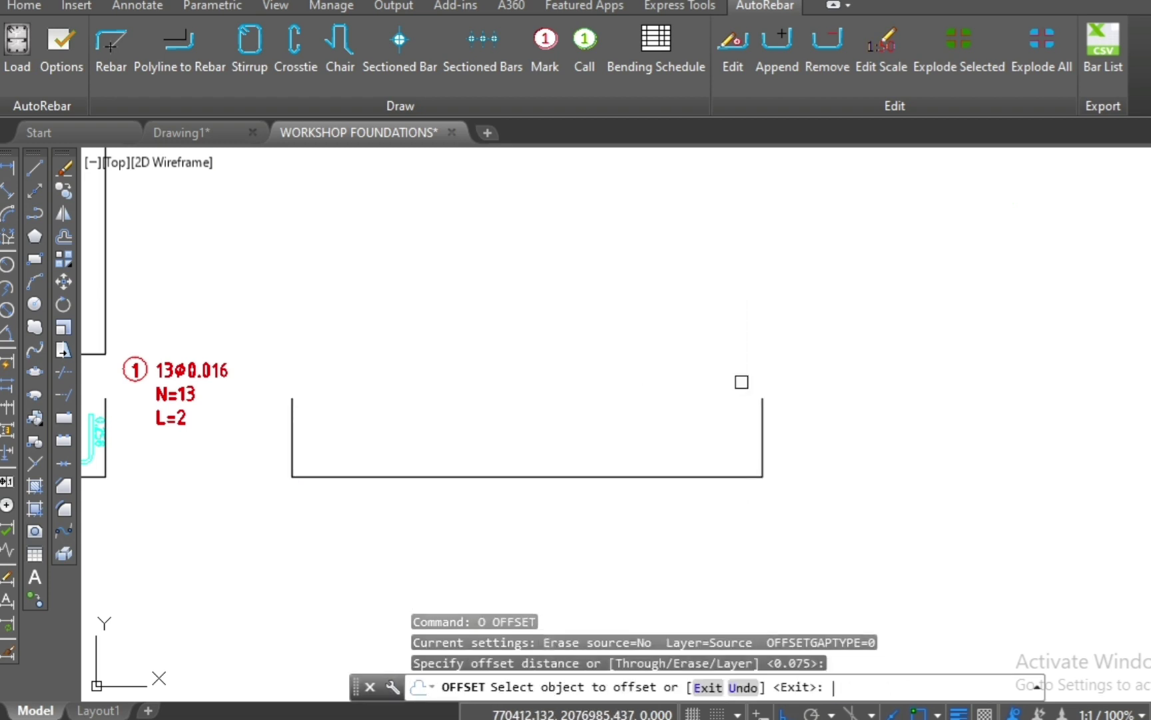
click(763, 405)
click(705, 384)
key(Escape)
key(Escape)
scroll(686, 372, down, 2)
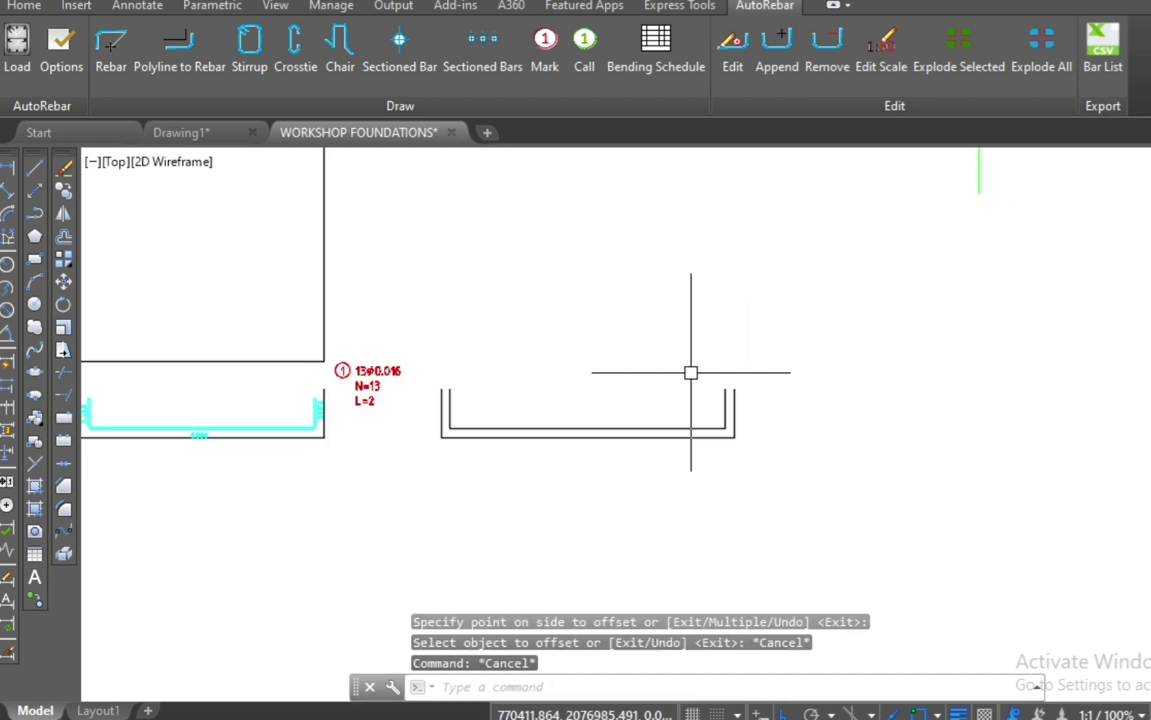
scroll(689, 373, down, 2)
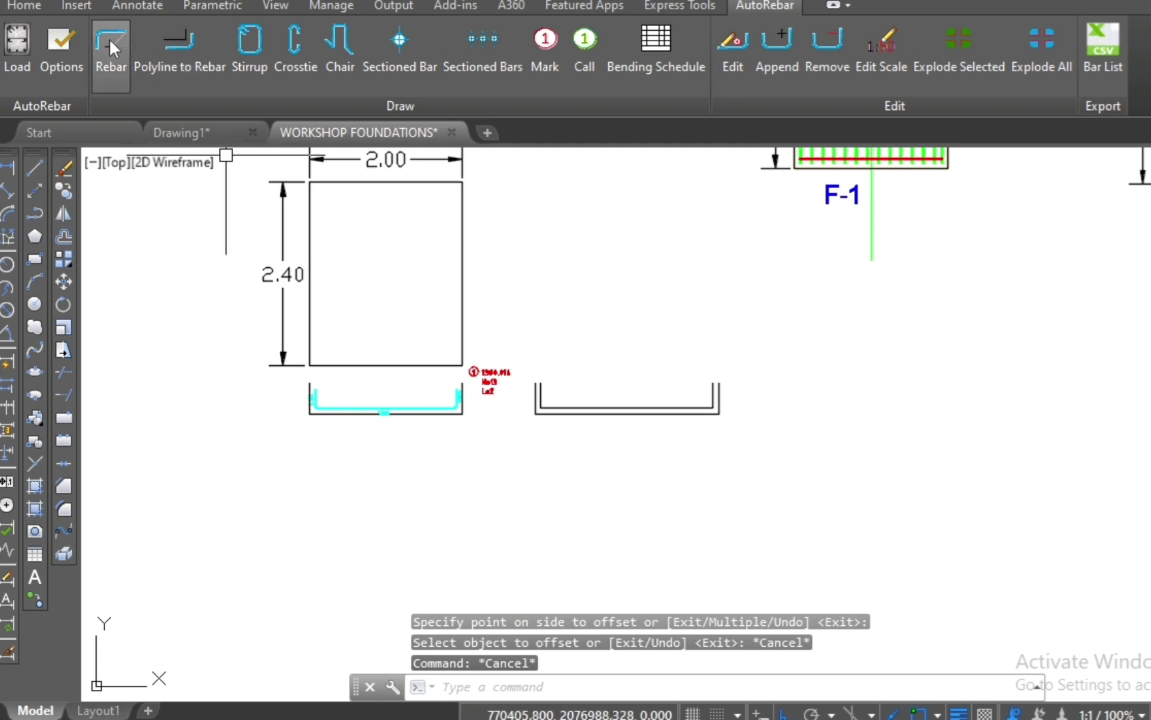
click(109, 39)
- Draw a 0.016 U rebar along the inner line: 0.333 legs and a 2.266 base
key(Return)
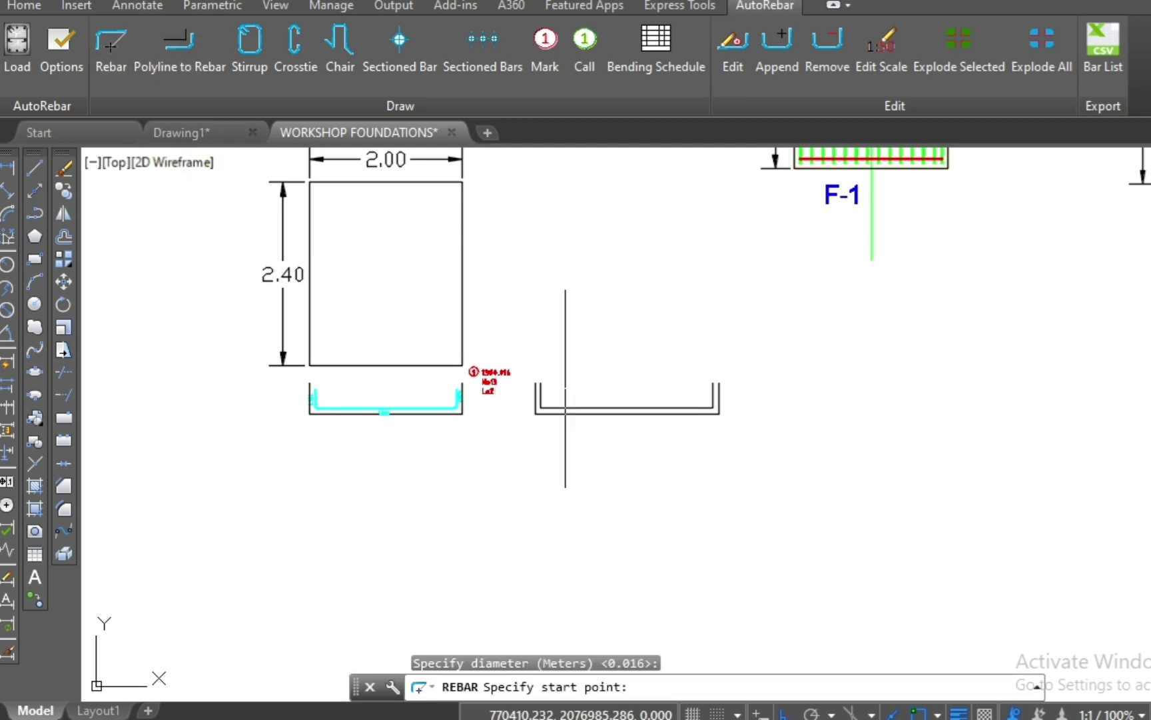
scroll(572, 381, up, 4)
click(444, 389)
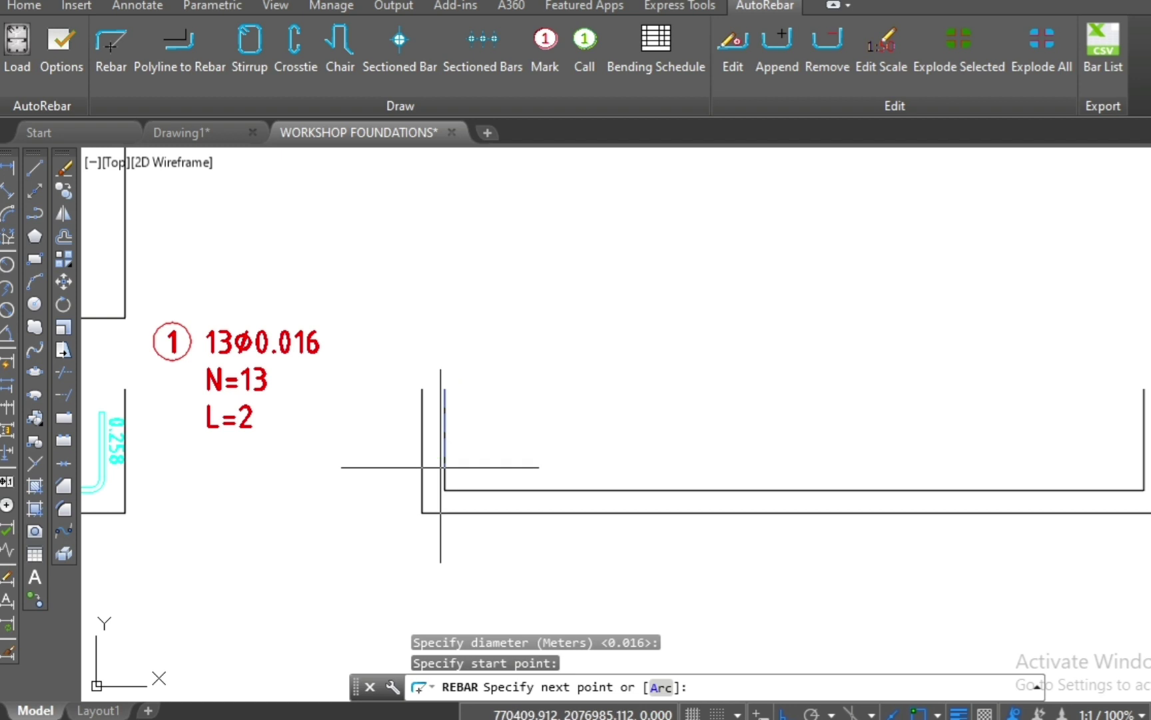
click(444, 490)
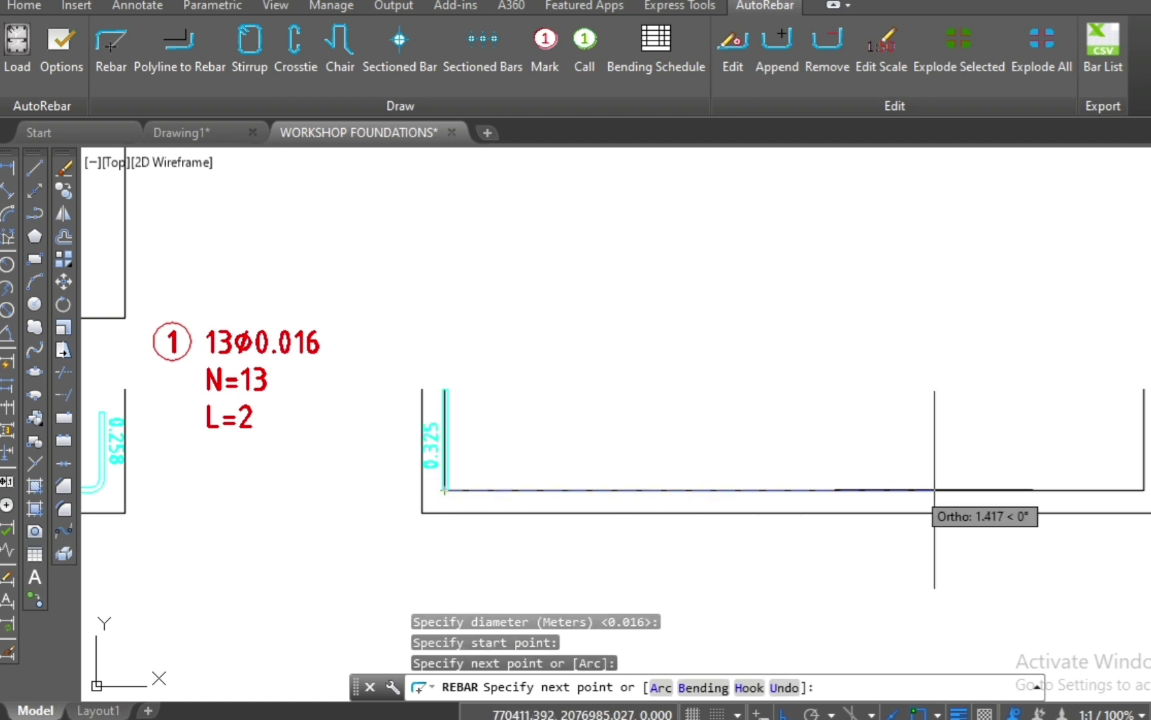
click(1142, 490)
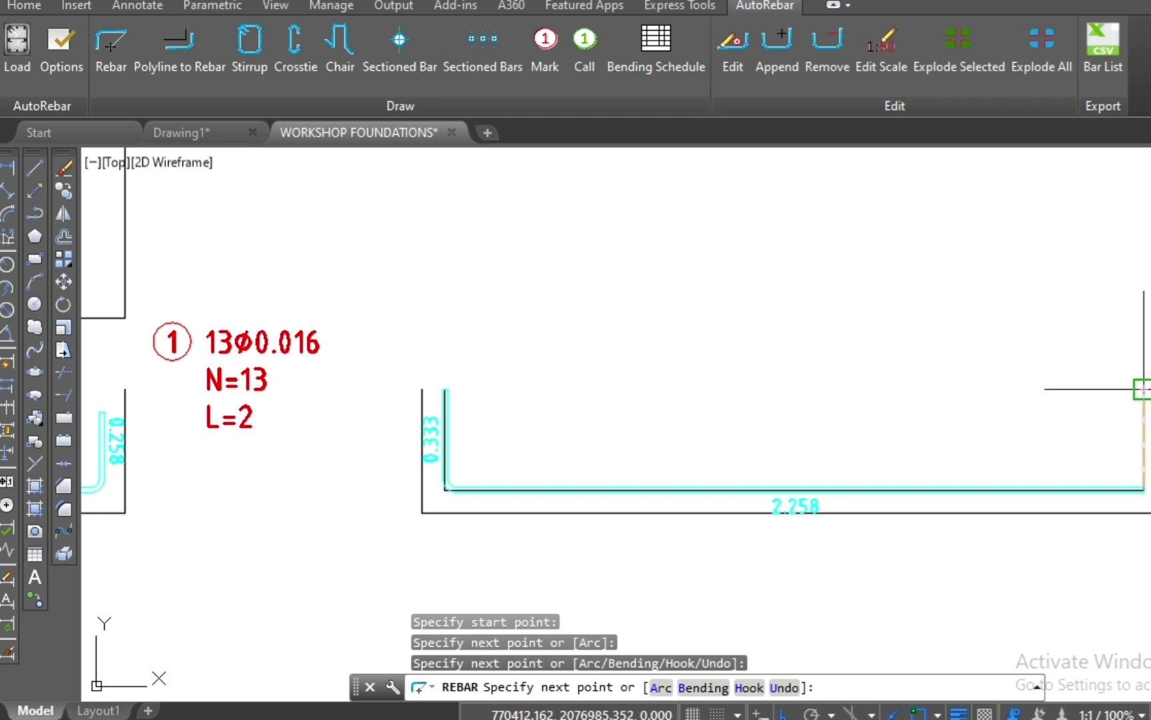
click(1143, 389)
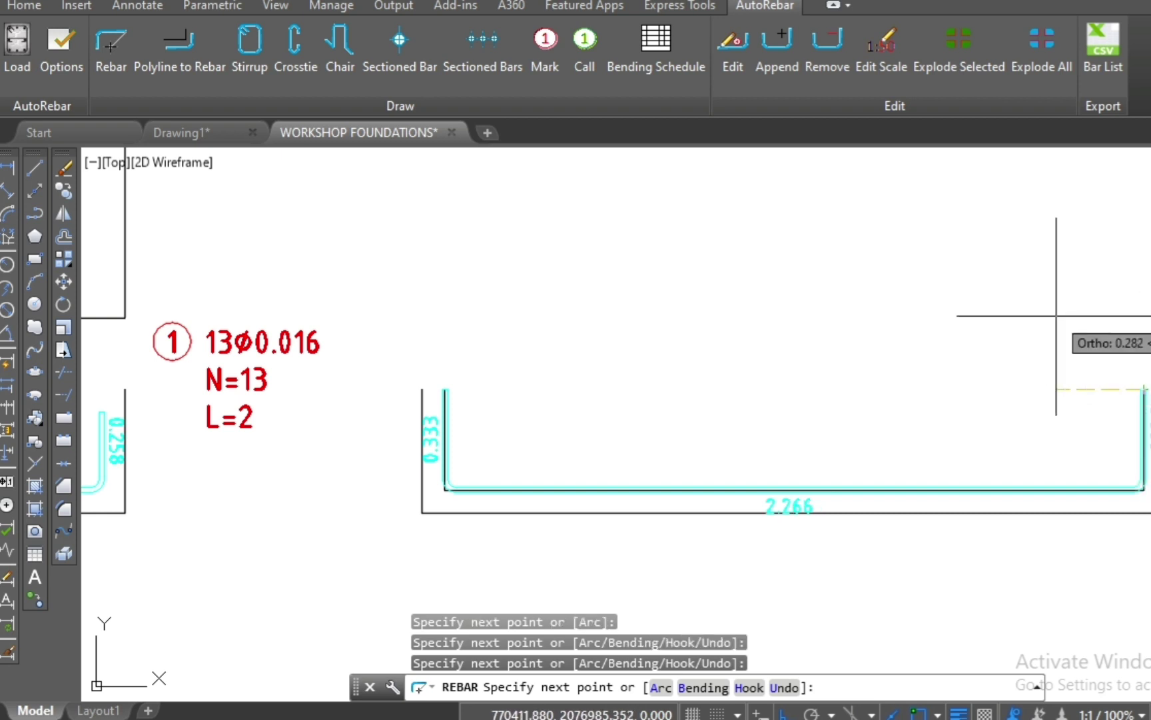
key(Escape)
scroll(777, 463, down, 2)
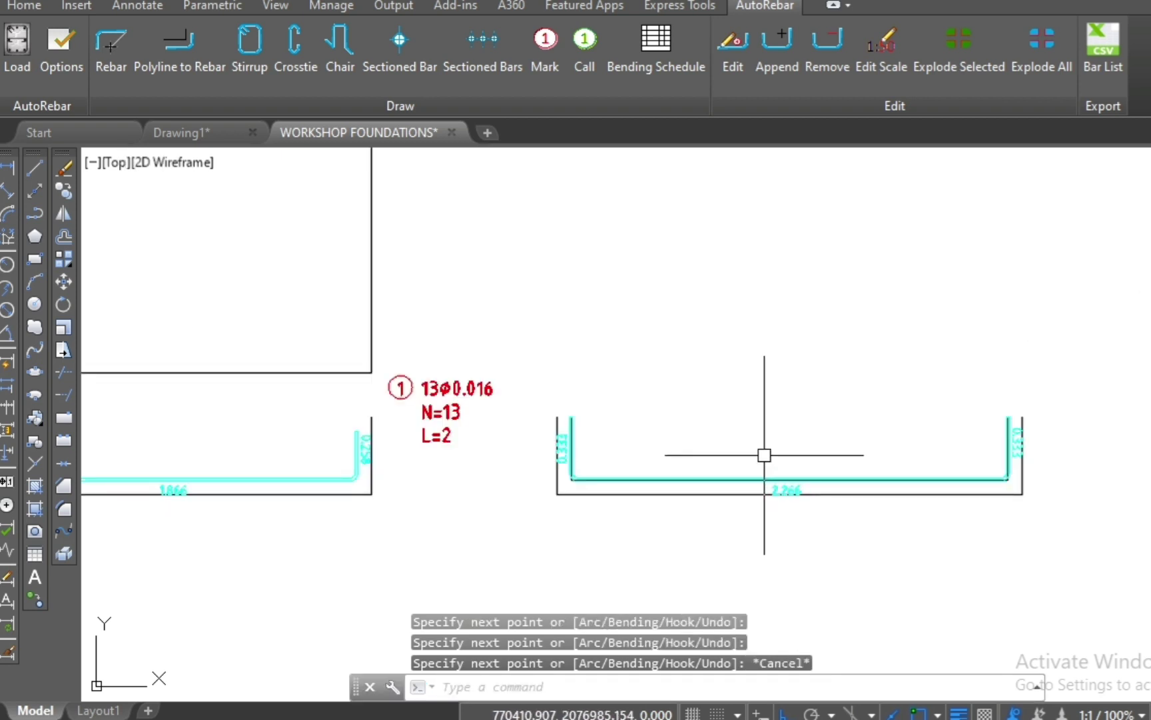
- Label the new rebar with mark ② (Φ0.016, N=1, L=3), keeping the default rotation
click(546, 50)
click(1008, 446)
scroll(1024, 368, up, 2)
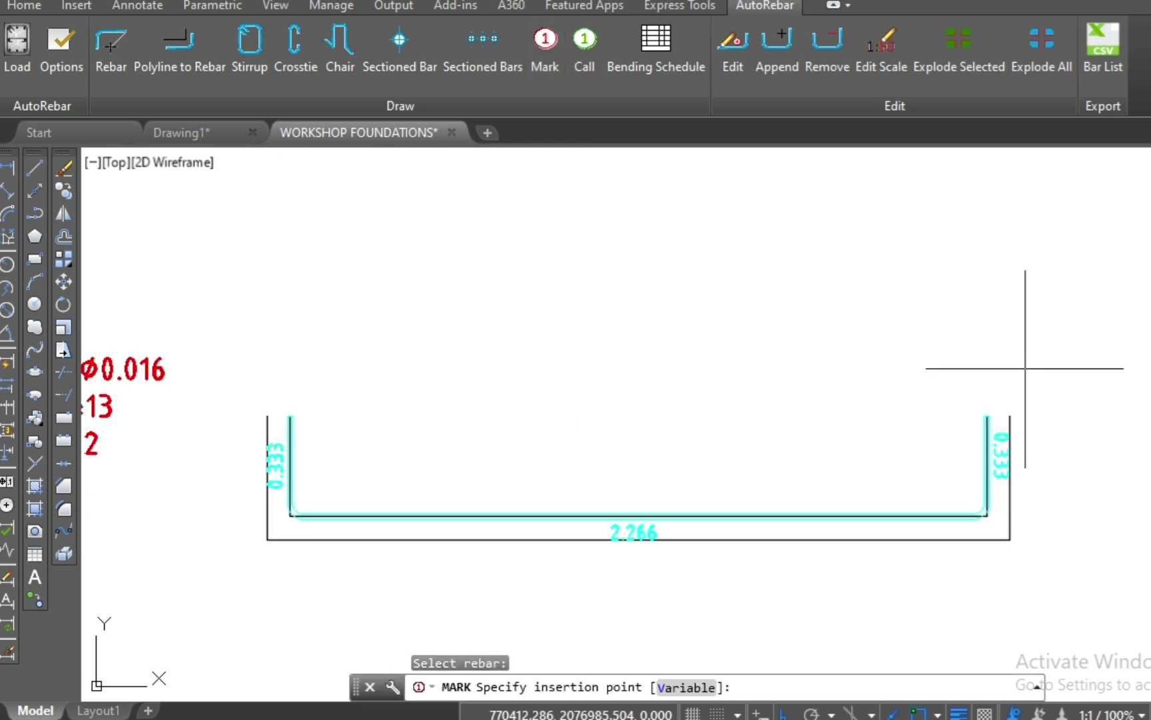
click(1025, 368)
scroll(922, 401, down, 2)
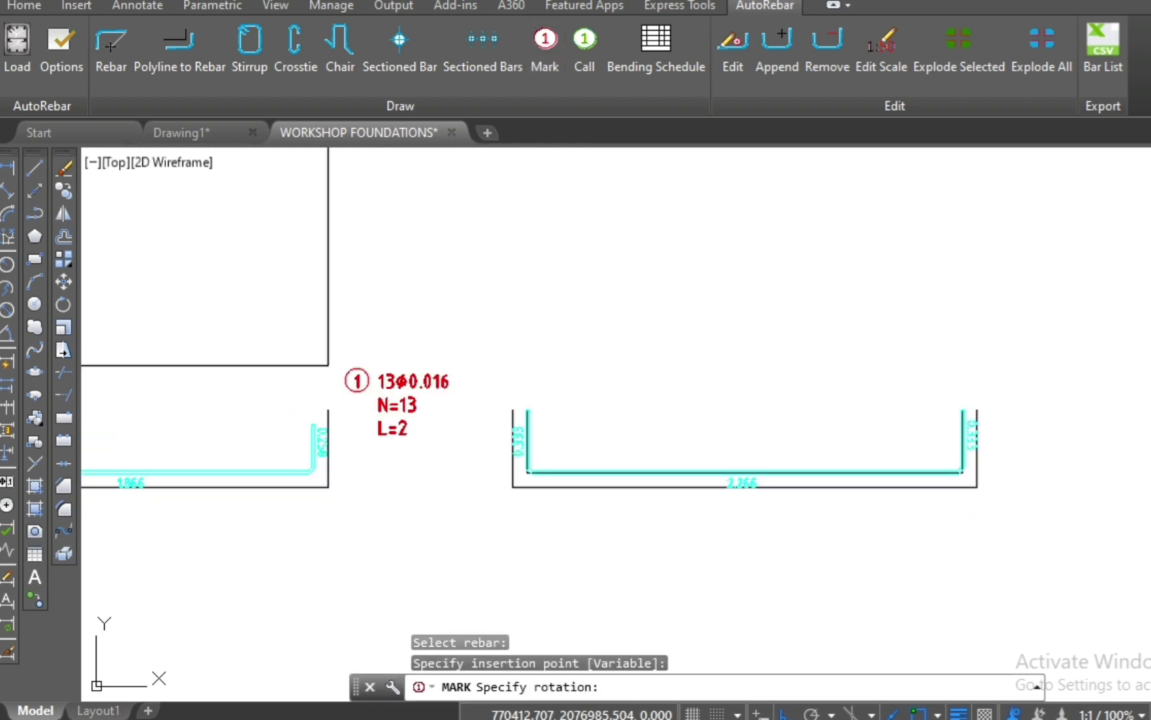
key(Return)
scroll(1092, 342, up, 3)
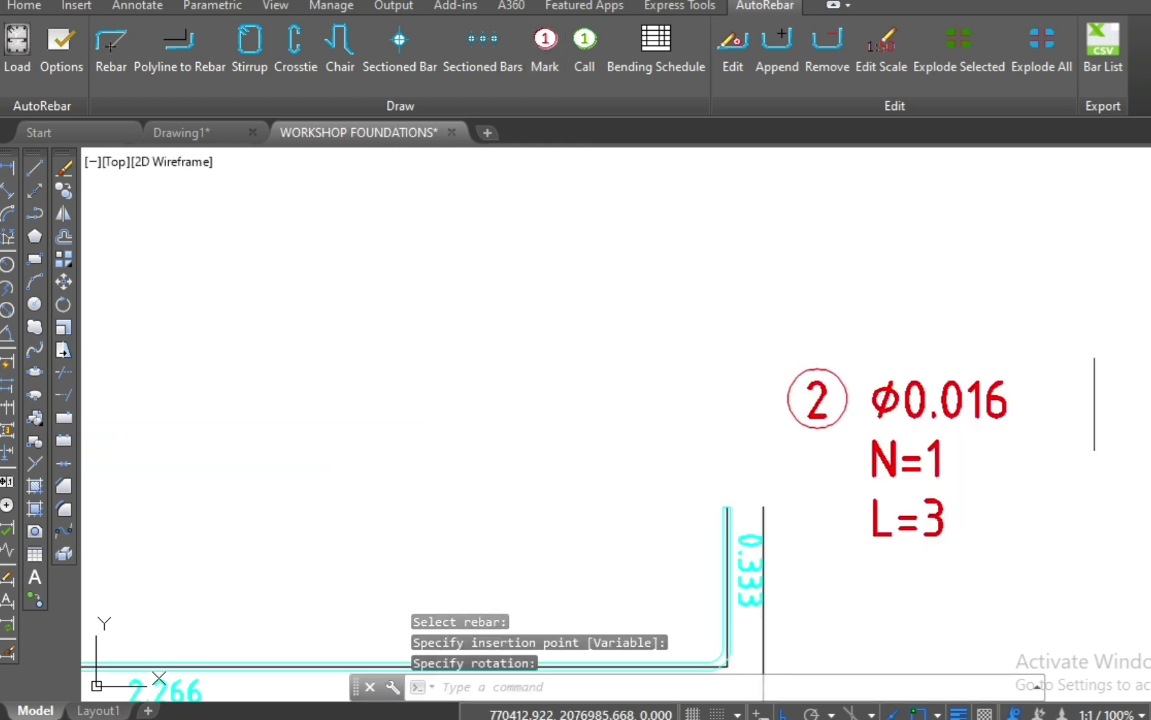
scroll(999, 316, down, 3)
scroll(713, 494, down, 3)
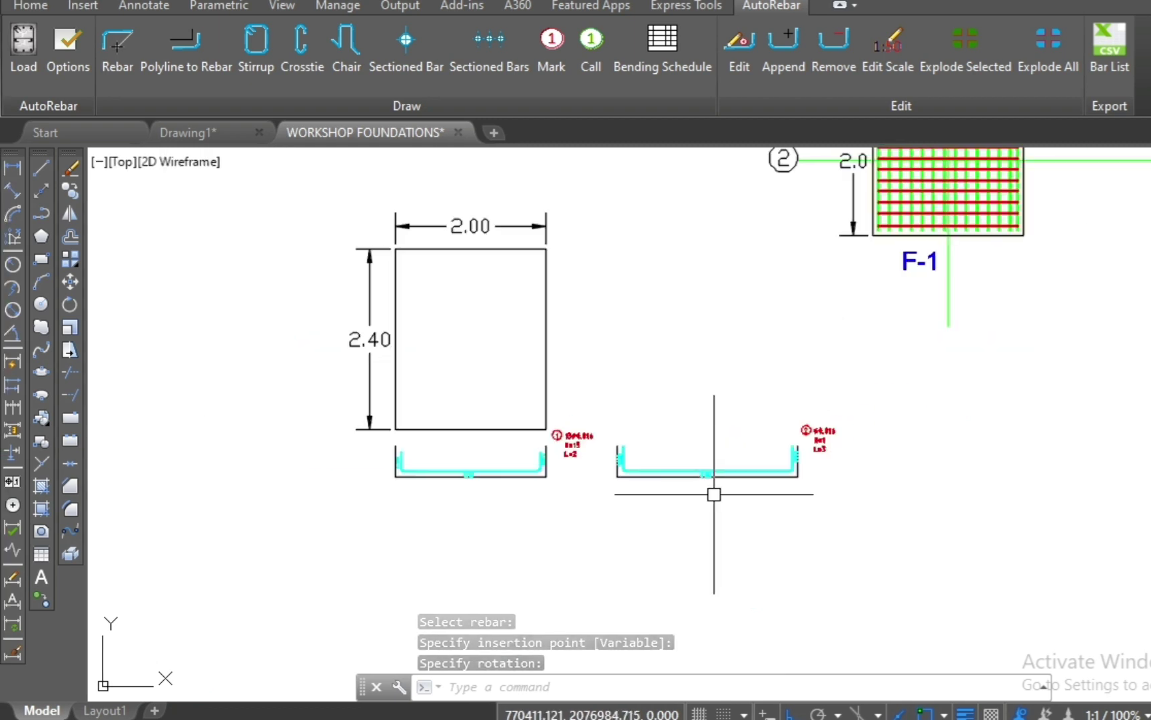
scroll(590, 523, down, 2)
scroll(728, 278, up, 3)
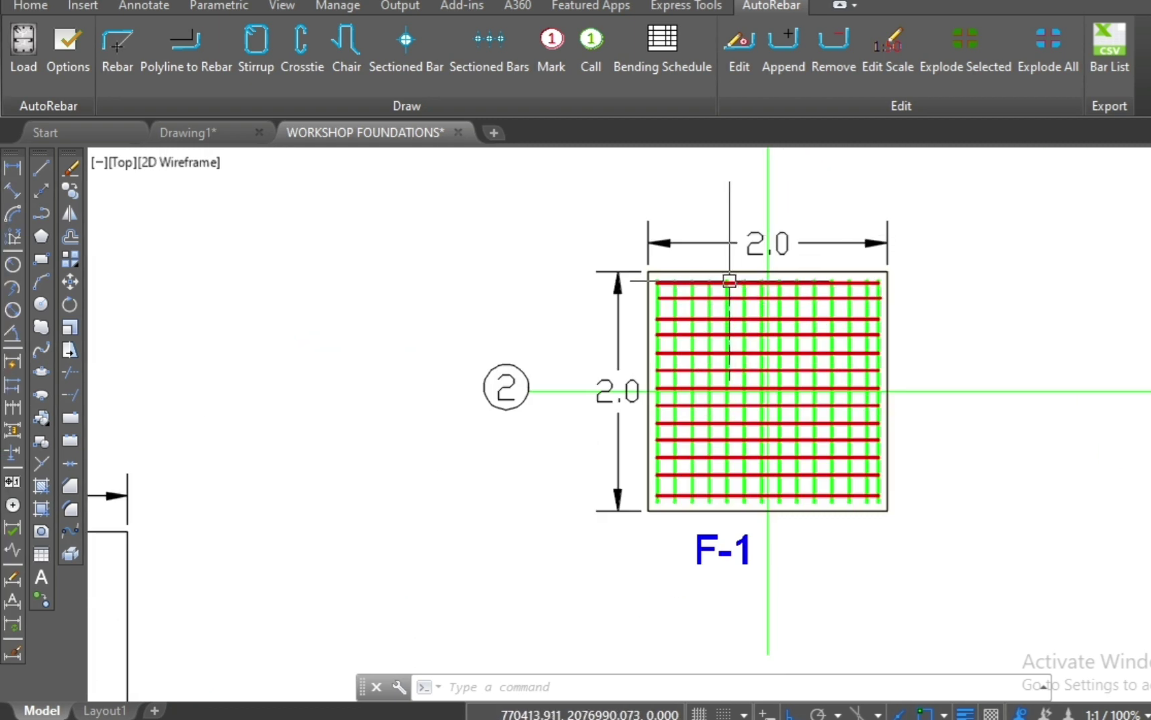
scroll(690, 245, up, 3)
- Select a red bar in the F-1 mesh and the first section's rebar to inspect them
click(693, 293)
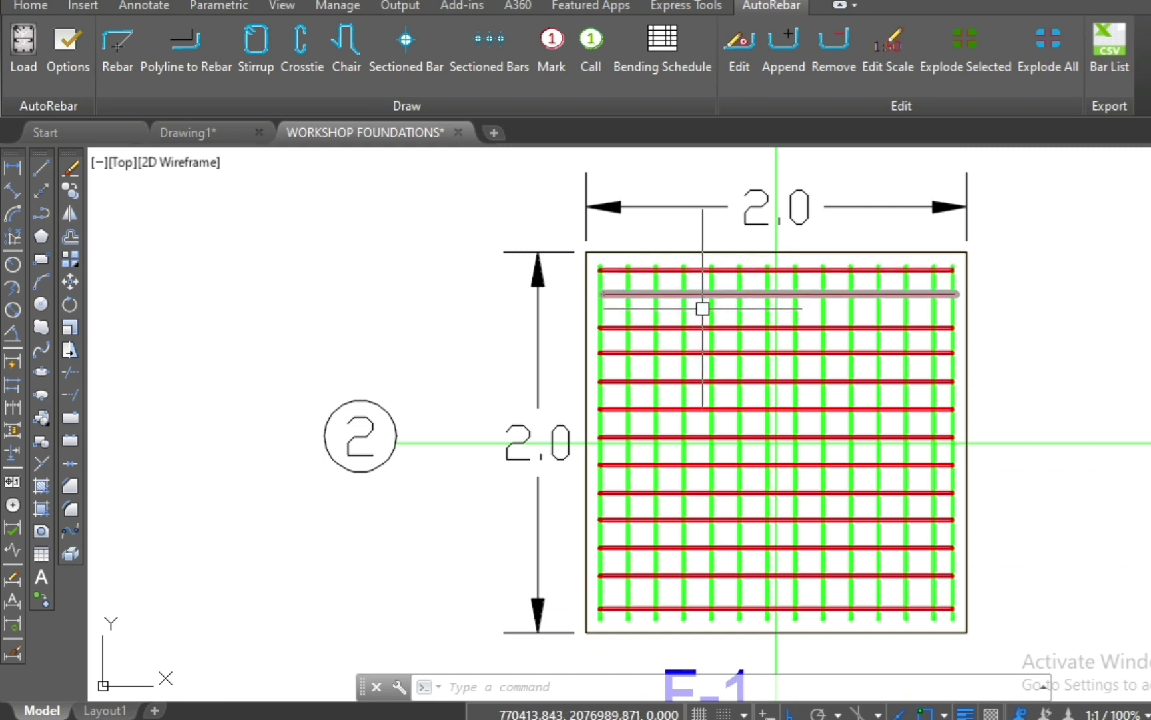
scroll(656, 347, down, 1)
scroll(473, 434, down, 4)
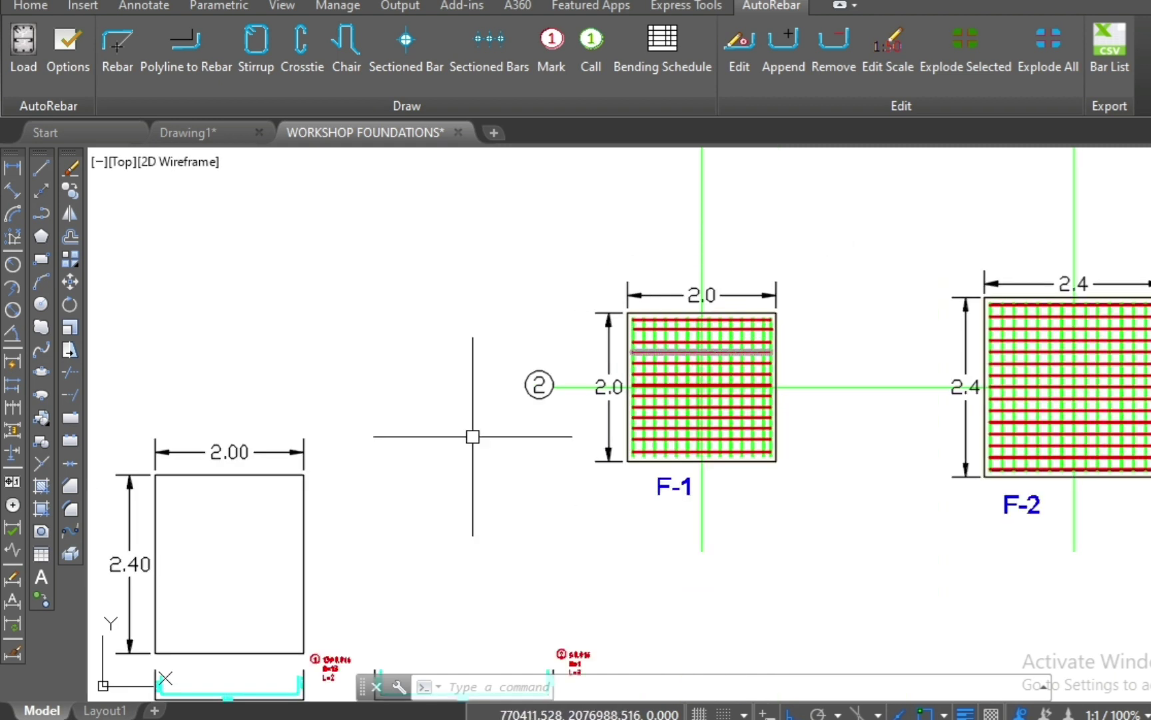
scroll(575, 290, down, 2)
scroll(363, 556, up, 1)
scroll(363, 557, up, 4)
scroll(560, 534, down, 2)
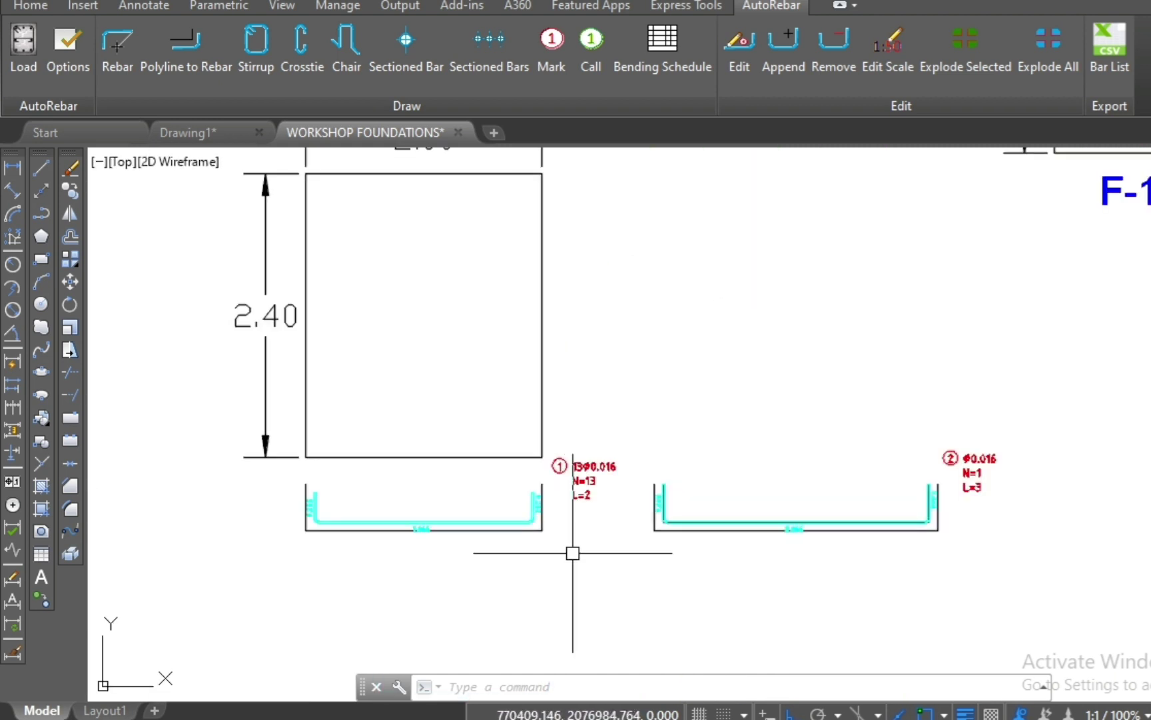
click(531, 510)
scroll(546, 525, down, 2)
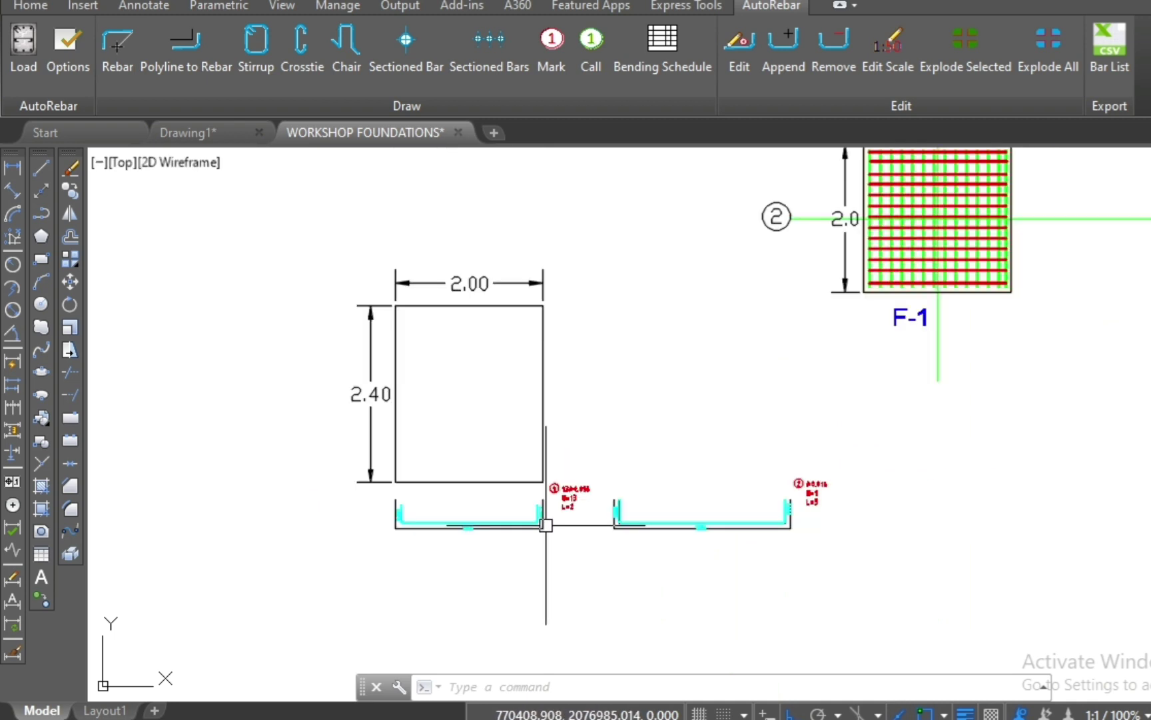
scroll(734, 527, up, 4)
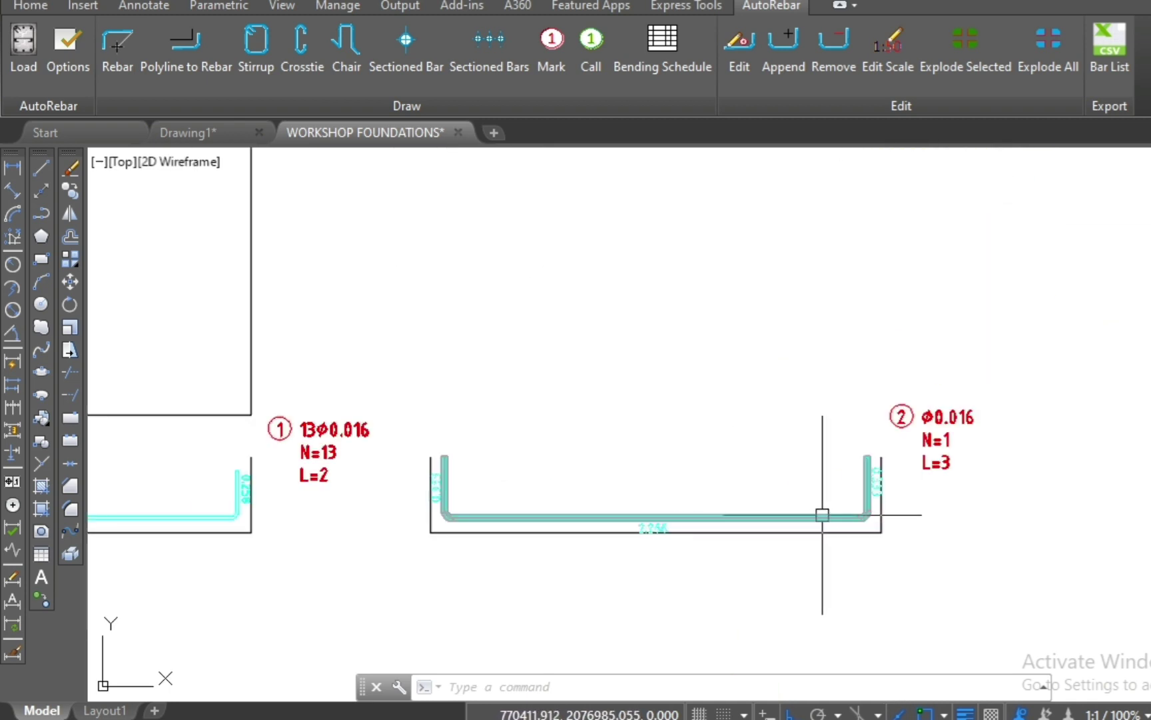
scroll(954, 457, up, 2)
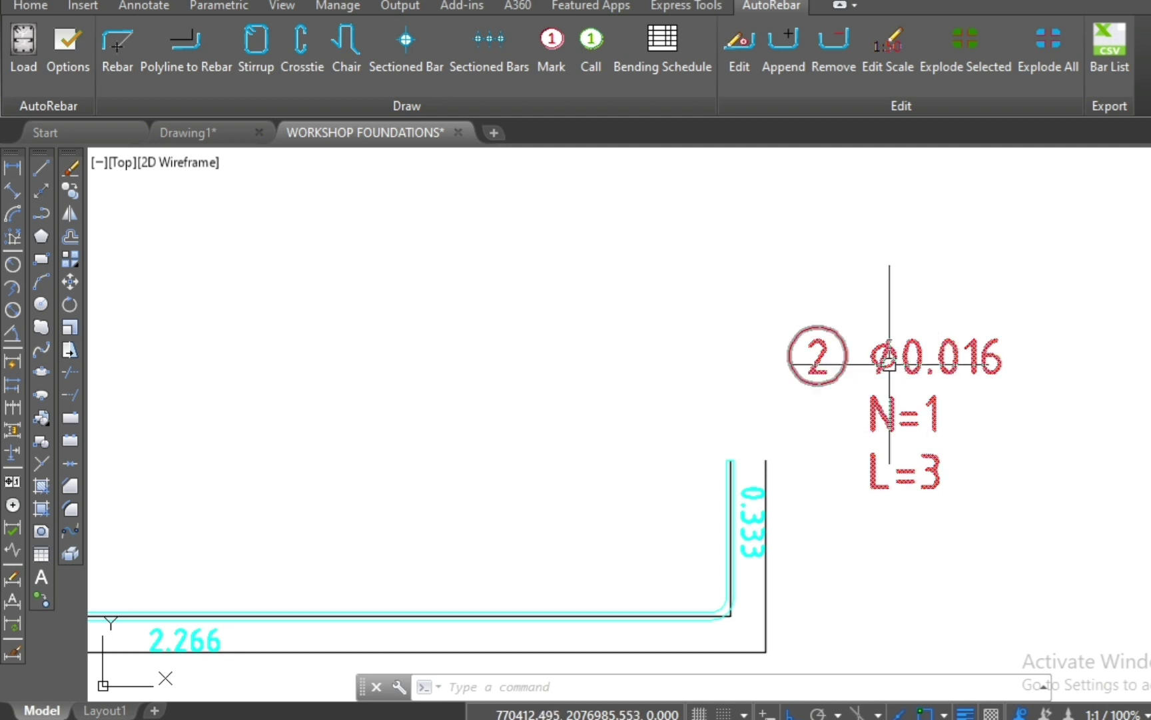
- Edit mark ② to set its bar count n to 16, so it reads 16Φ0.016
click(840, 336)
click(740, 48)
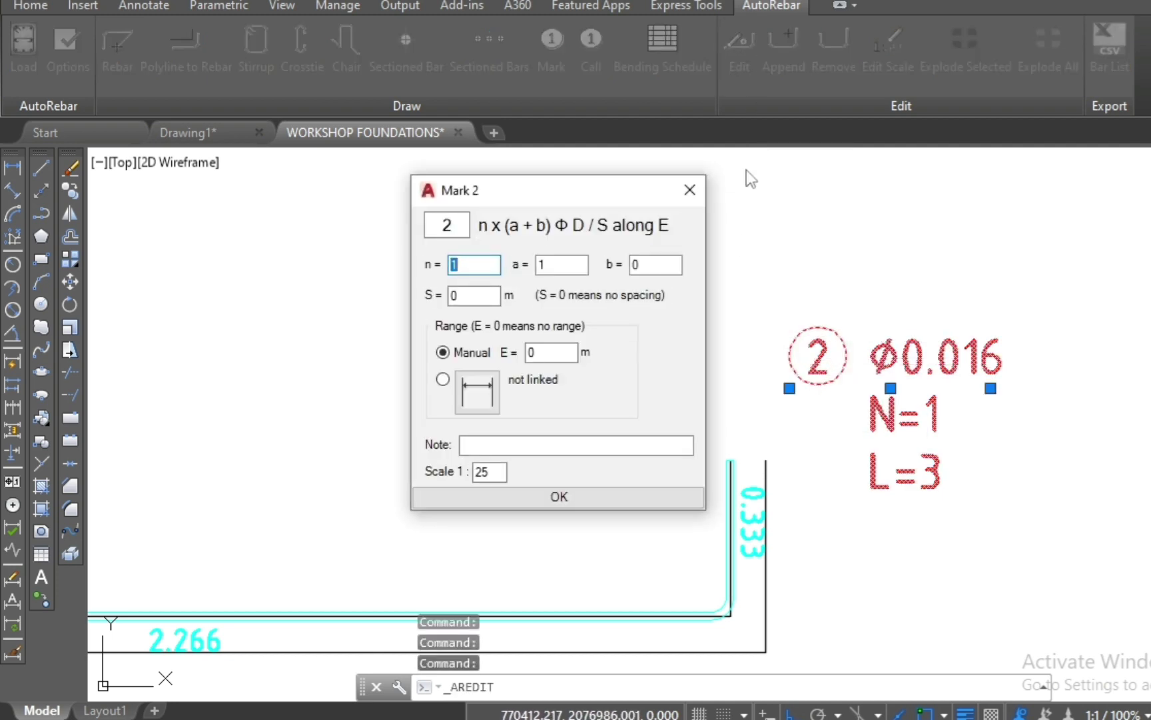
text(1)
click(568, 496)
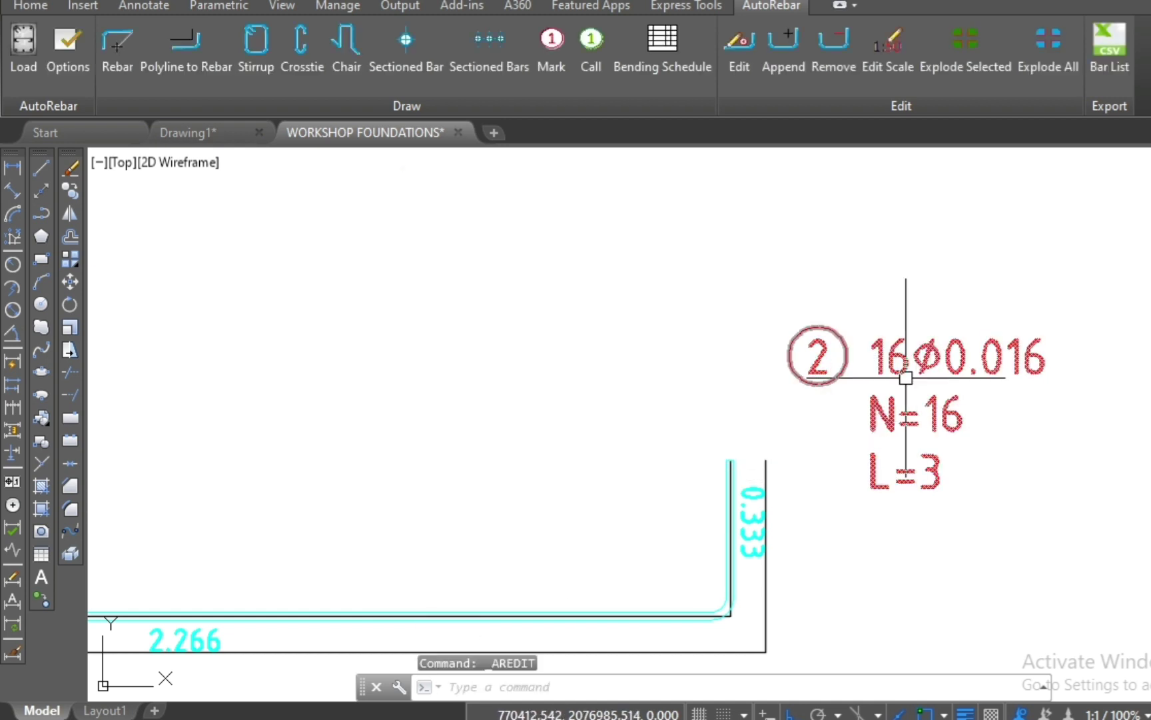
scroll(899, 325, down, 2)
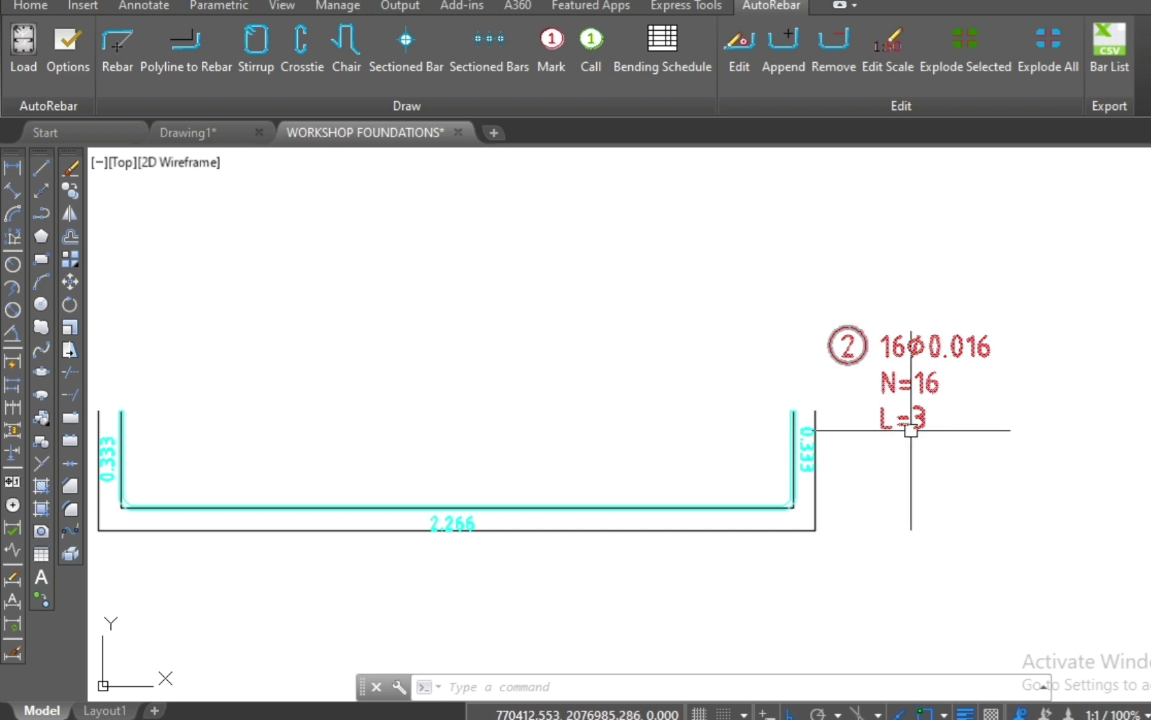
scroll(852, 447, down, 1)
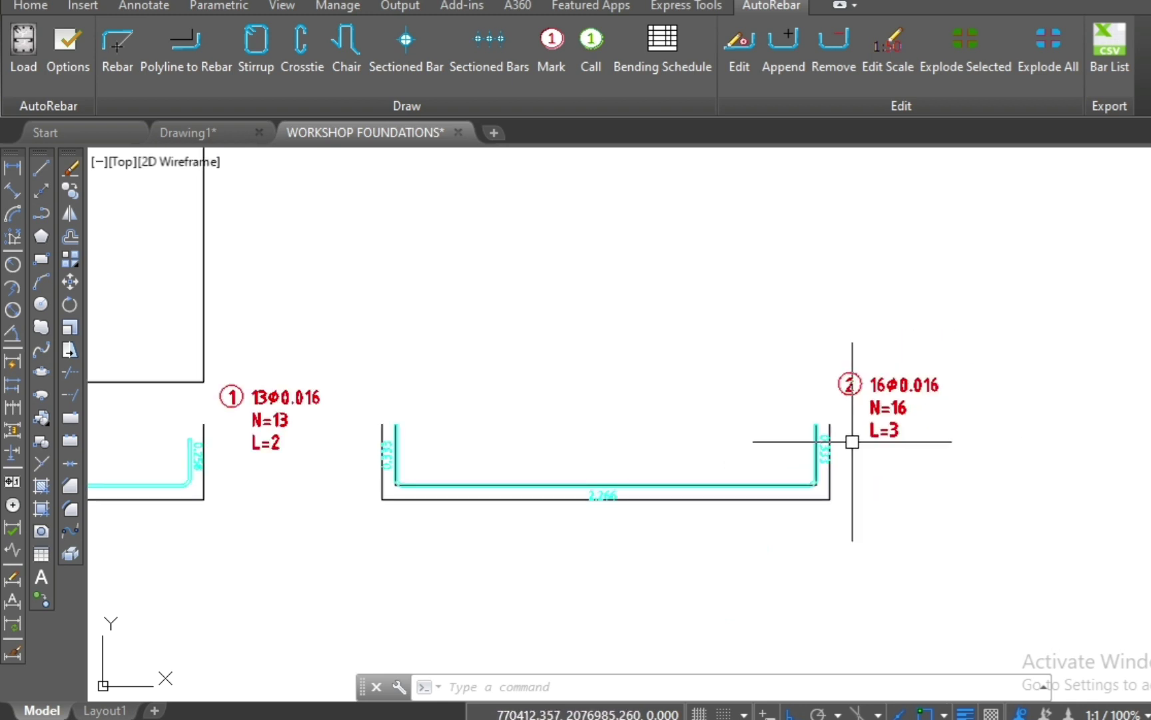
scroll(852, 441, down, 5)
scroll(753, 377, down, 1)
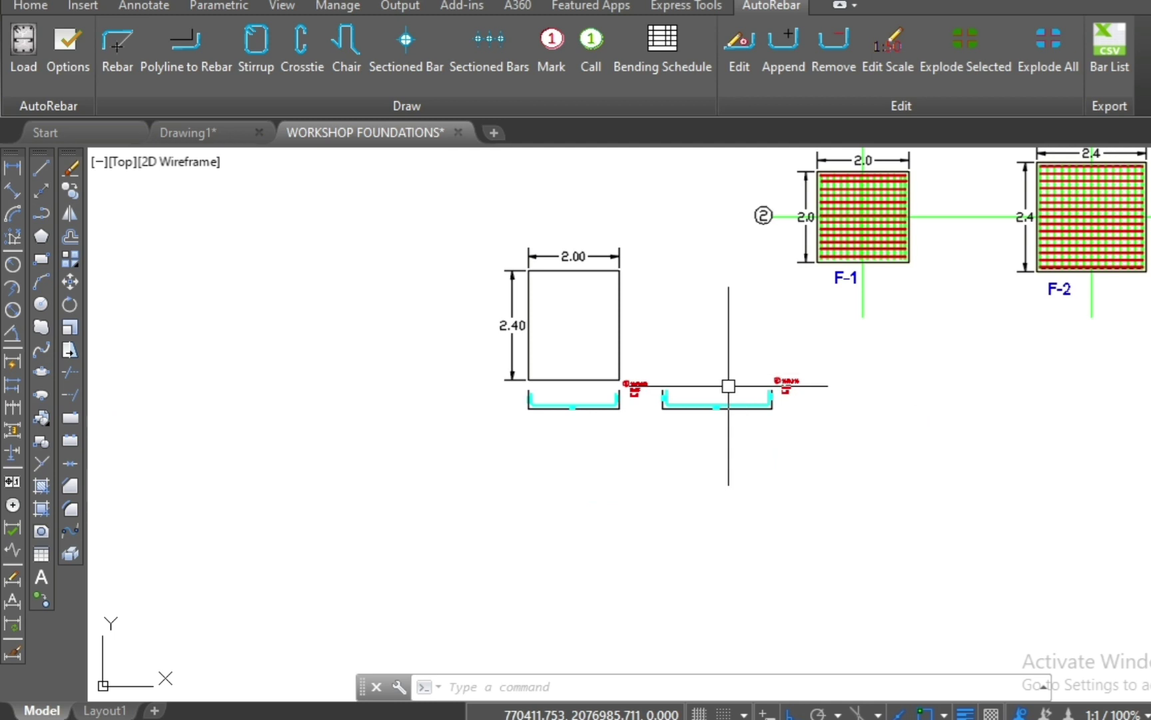
scroll(706, 356, up, 2)
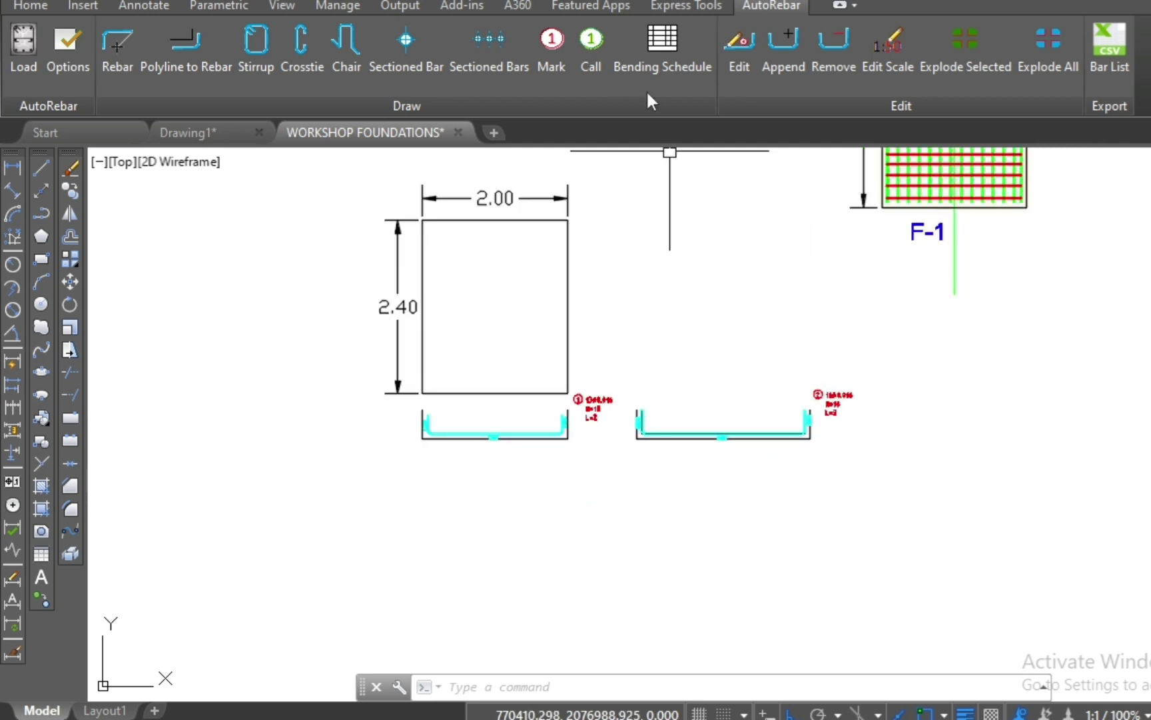
- Insert a bar bending schedule table for marks 1 and 2 below the footing sections
click(665, 50)
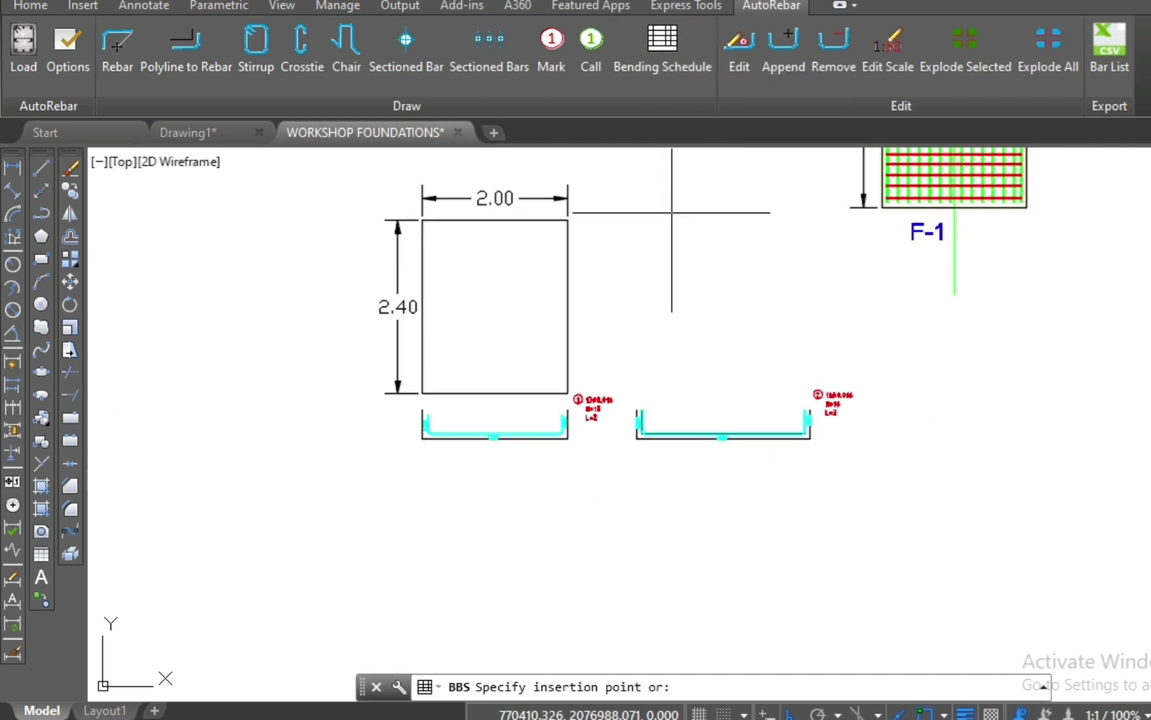
scroll(672, 346, down, 2)
scroll(543, 451, up, 2)
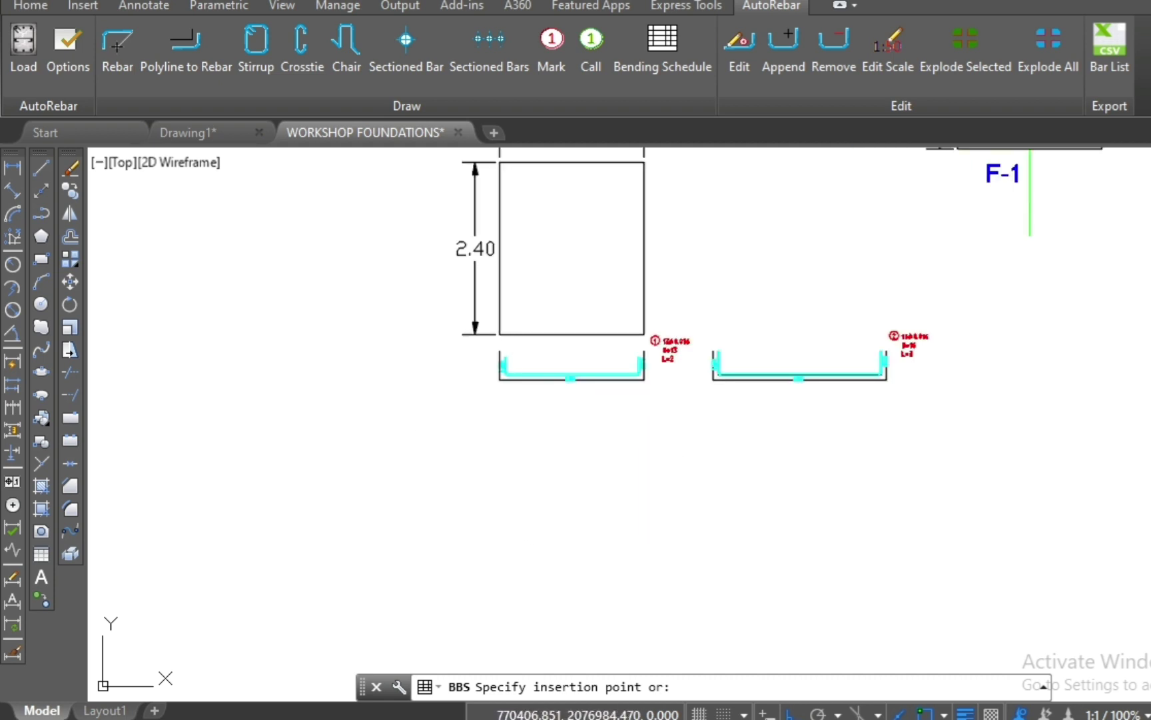
click(519, 422)
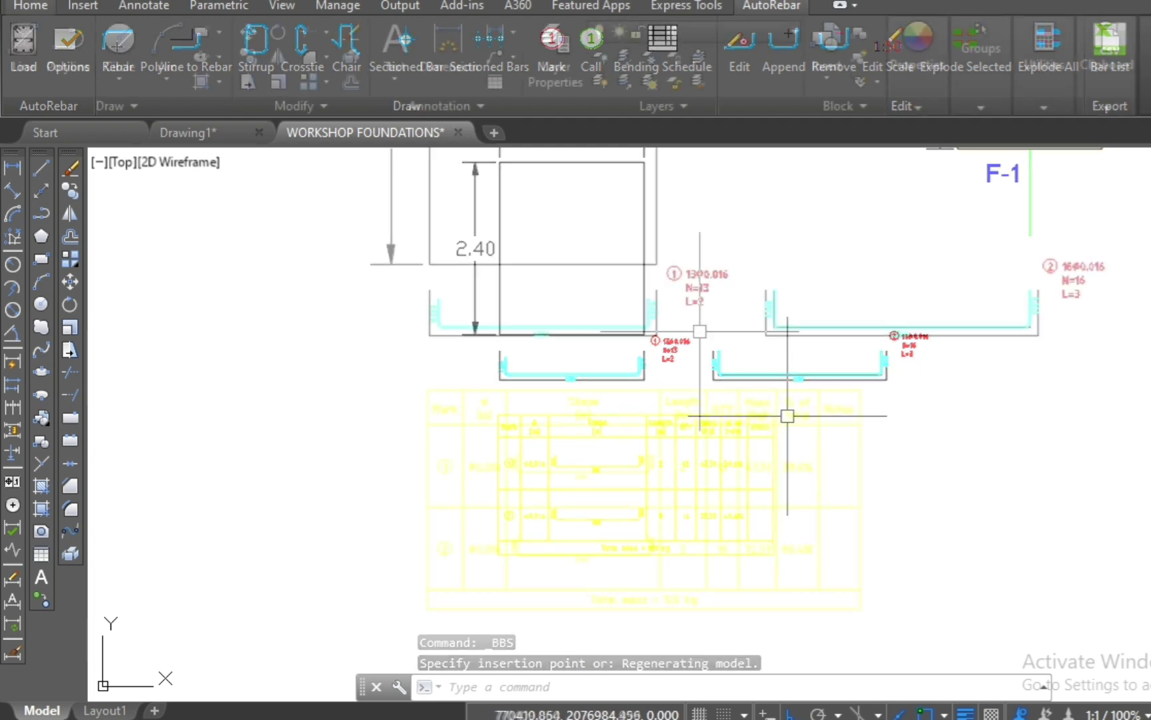
- Zoom in to check the schedule: mark 1 47.51 kg, mark 2 72.37 kg, total 120 kg
scroll(626, 454, up, 2)
scroll(516, 478, up, 1)
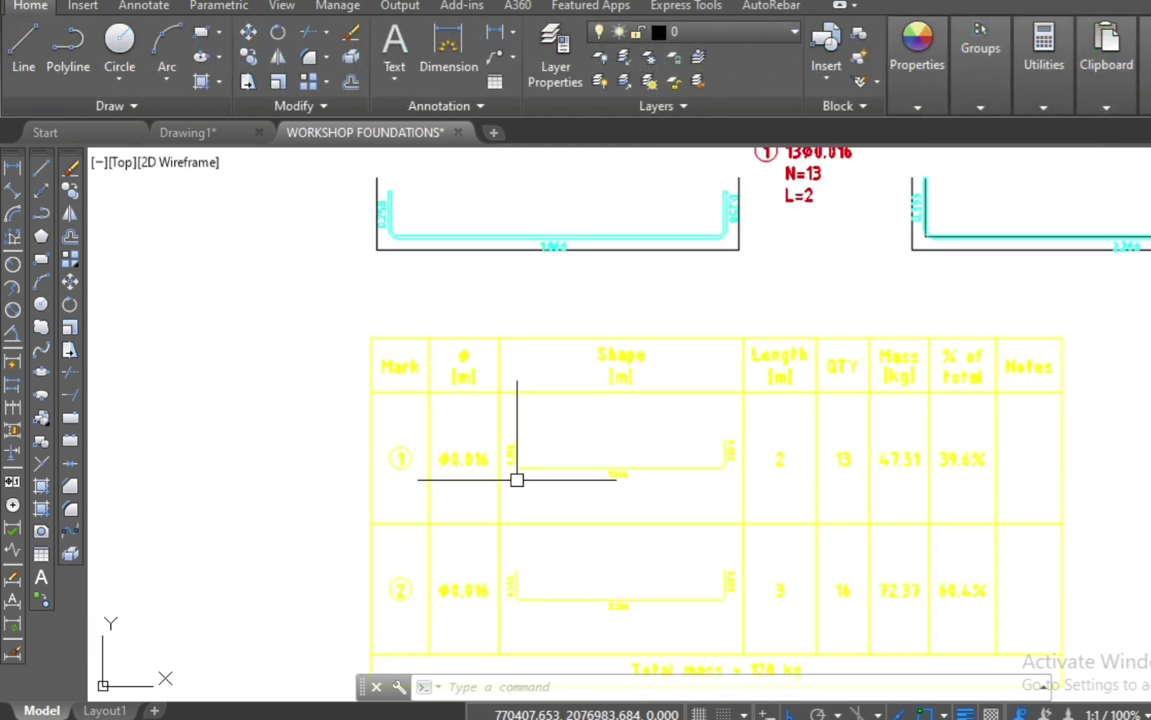
scroll(517, 478, up, 2)
scroll(378, 404, down, 2)
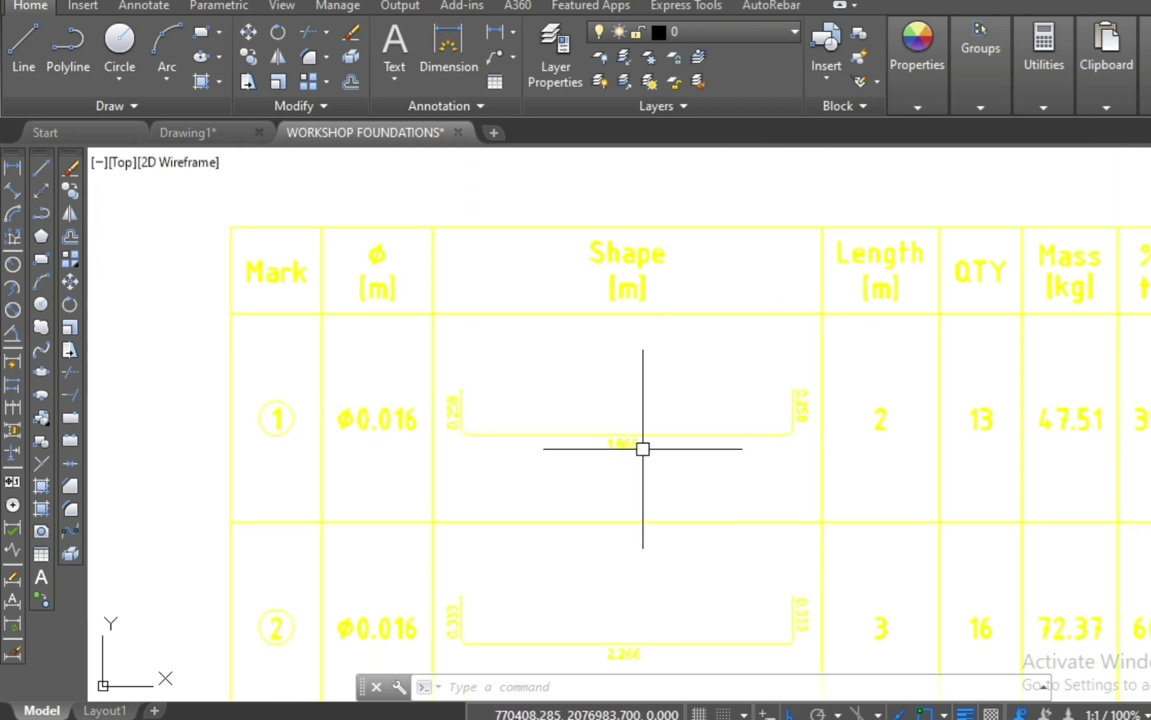
scroll(643, 448, down, 2)
scroll(796, 461, up, 2)
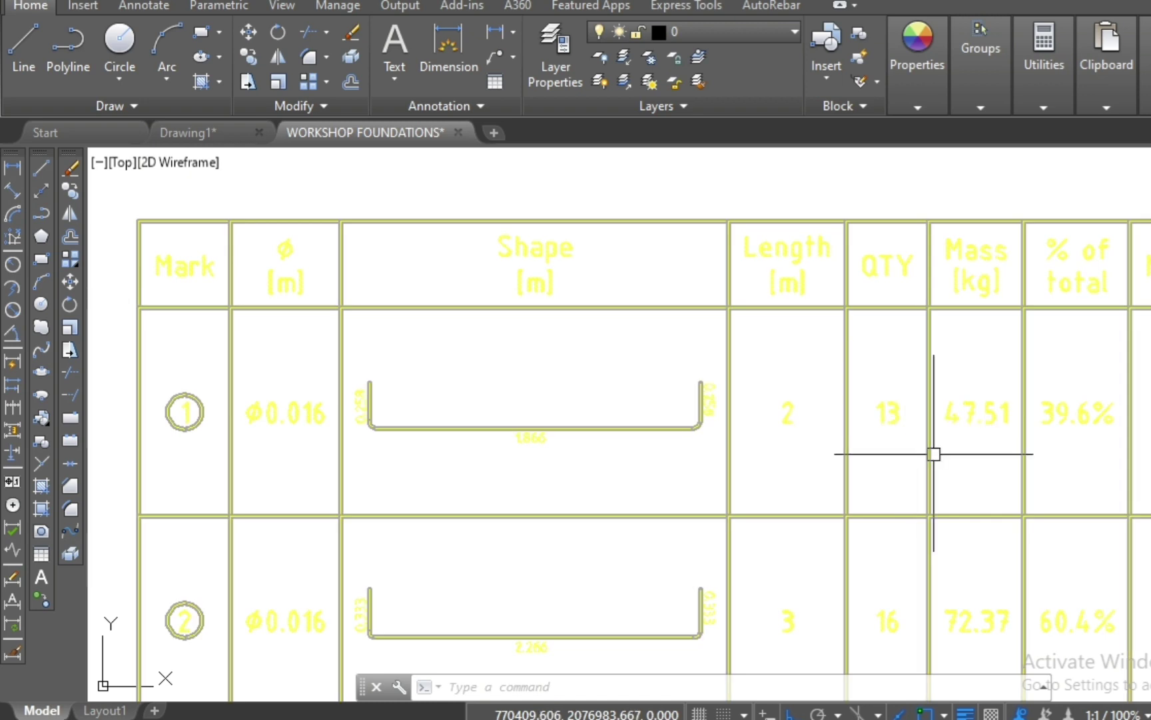
scroll(970, 459, up, 2)
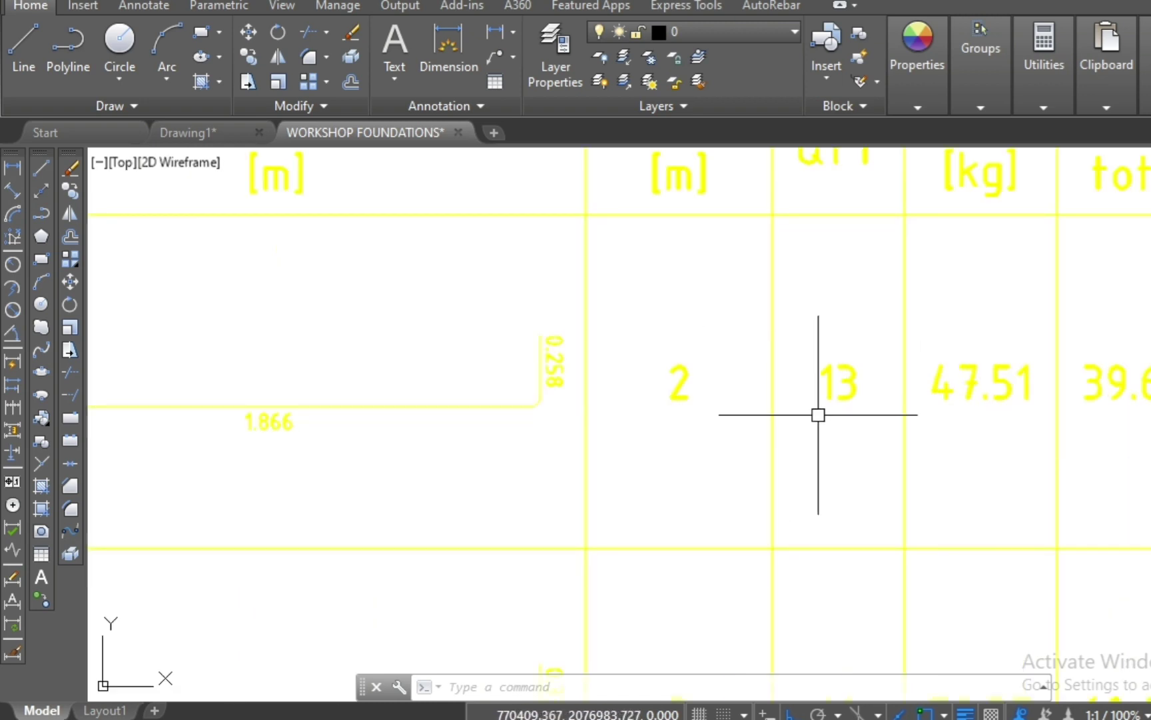
scroll(710, 448, down, 2)
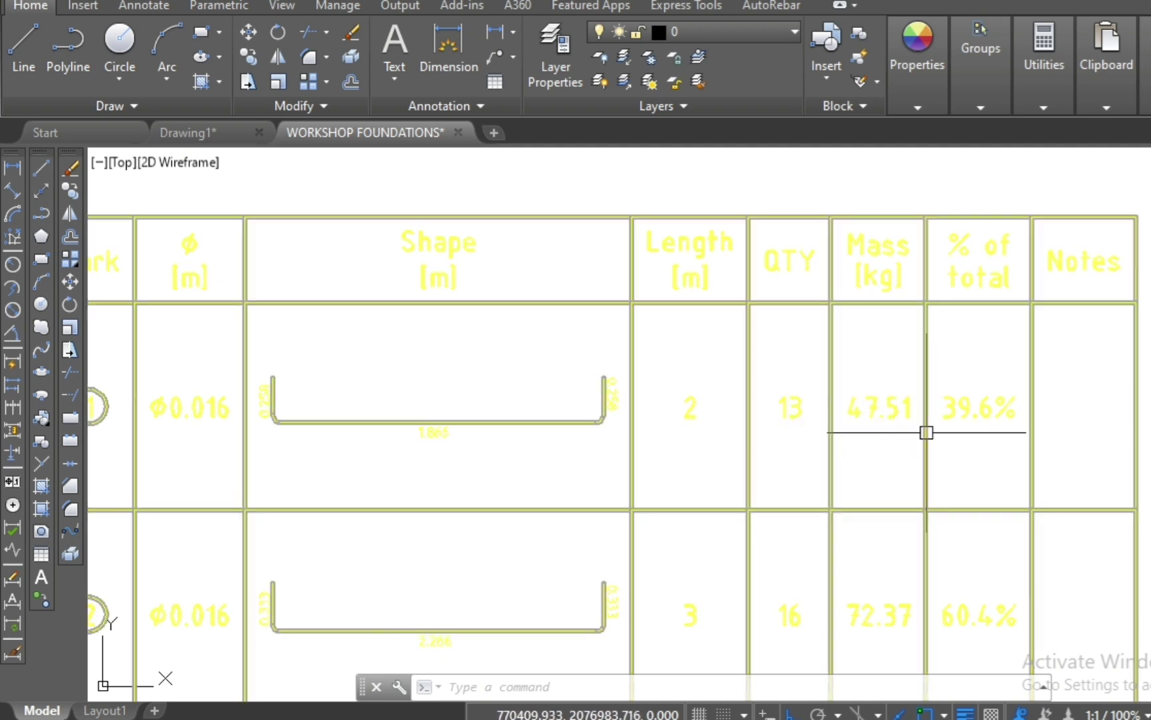
scroll(866, 365, down, 7)
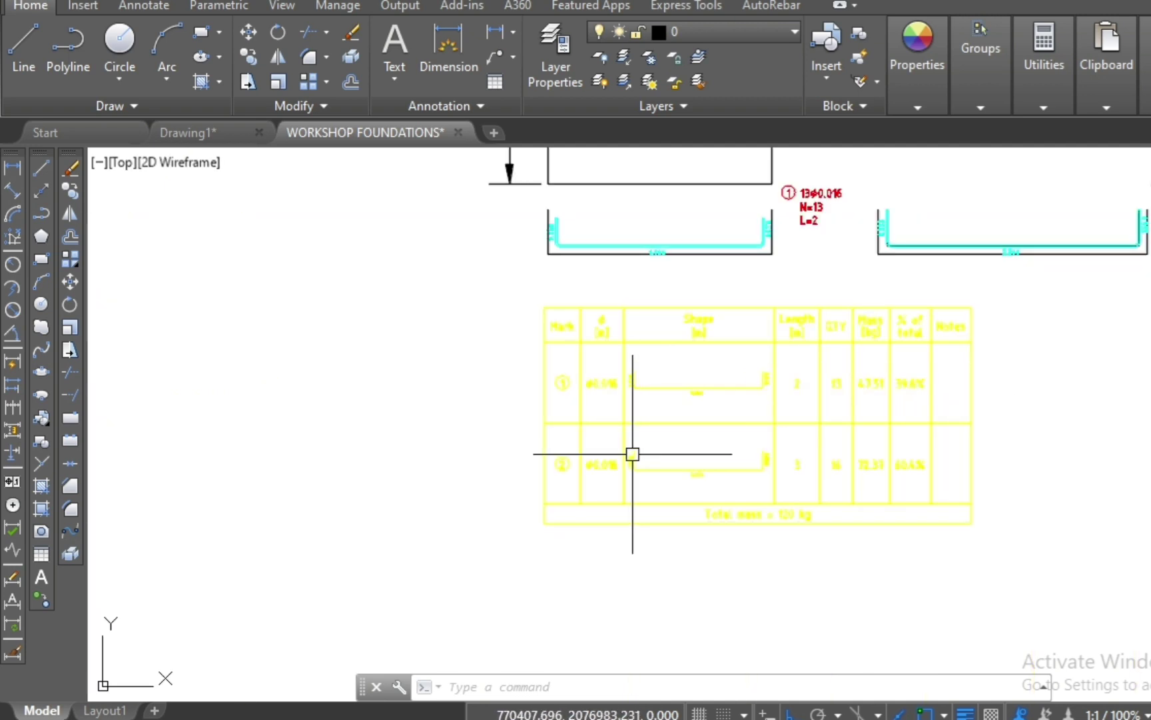
scroll(629, 456, up, 7)
scroll(631, 458, up, 2)
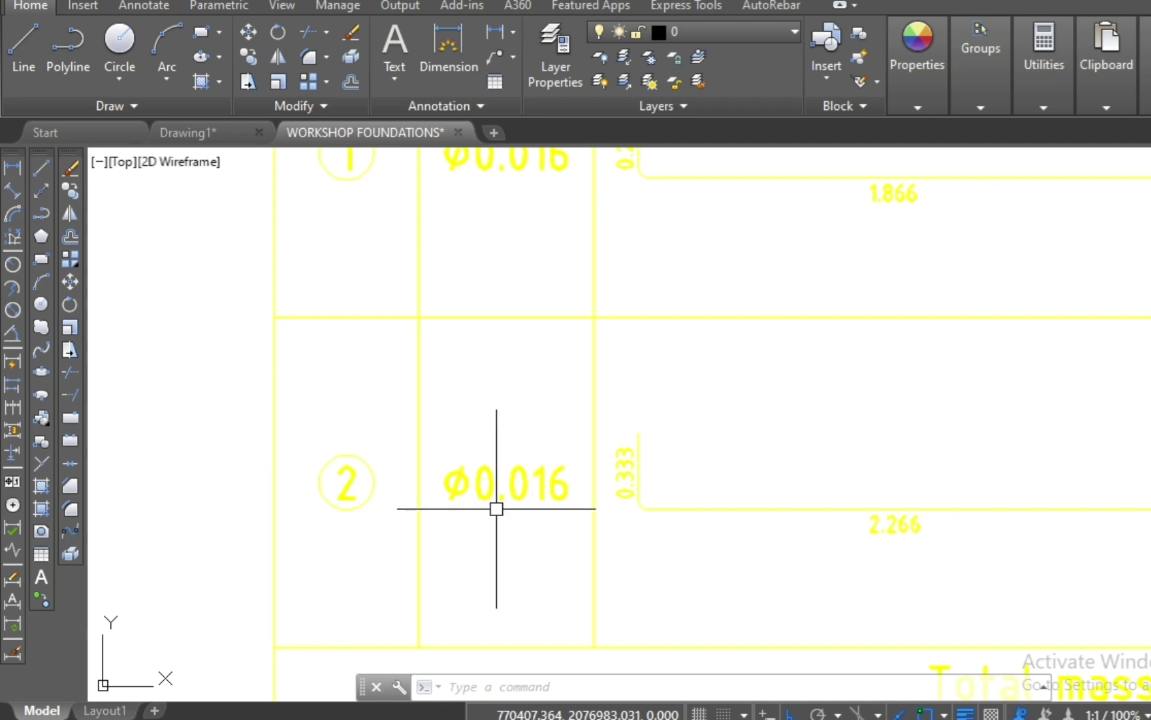
scroll(437, 519, down, 1)
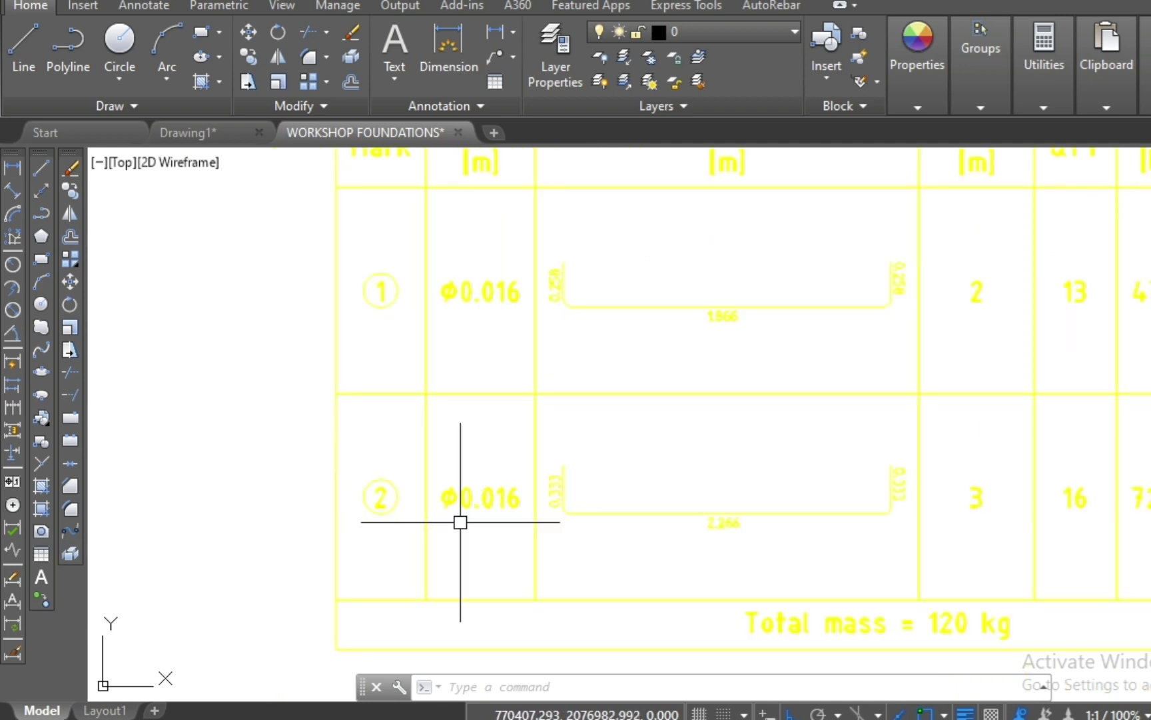
scroll(861, 523, up, 2)
scroll(917, 524, up, 2)
scroll(740, 531, down, 3)
scroll(740, 532, down, 1)
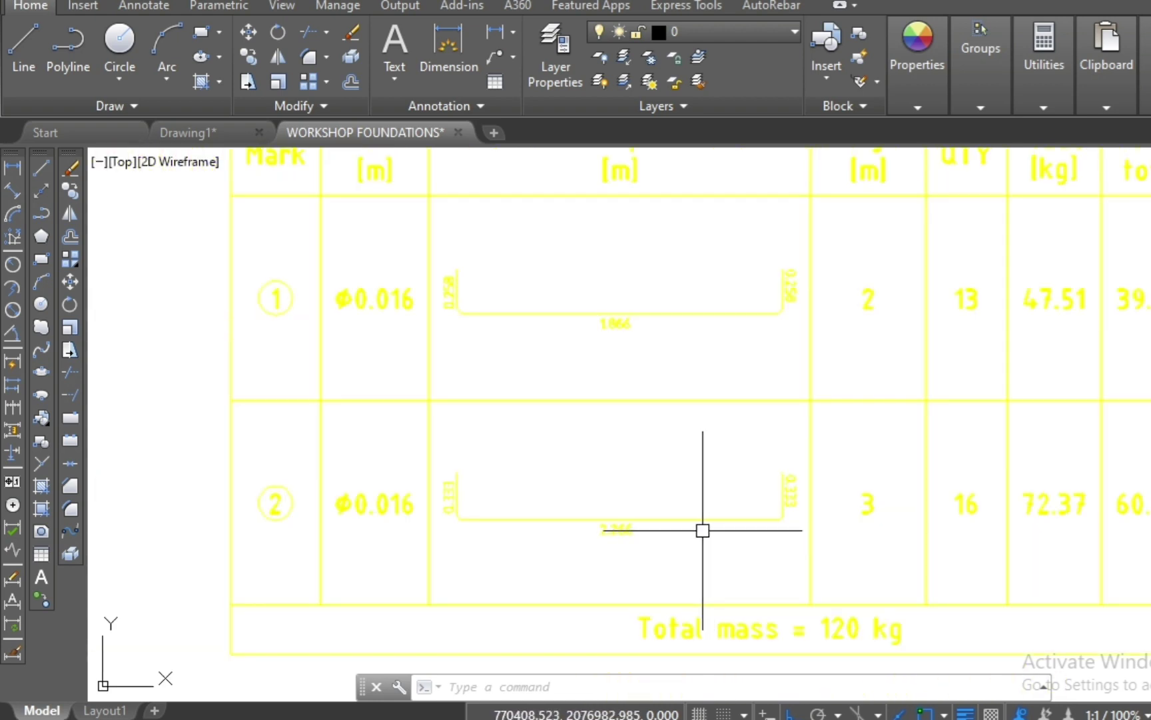
scroll(703, 530, down, 2)
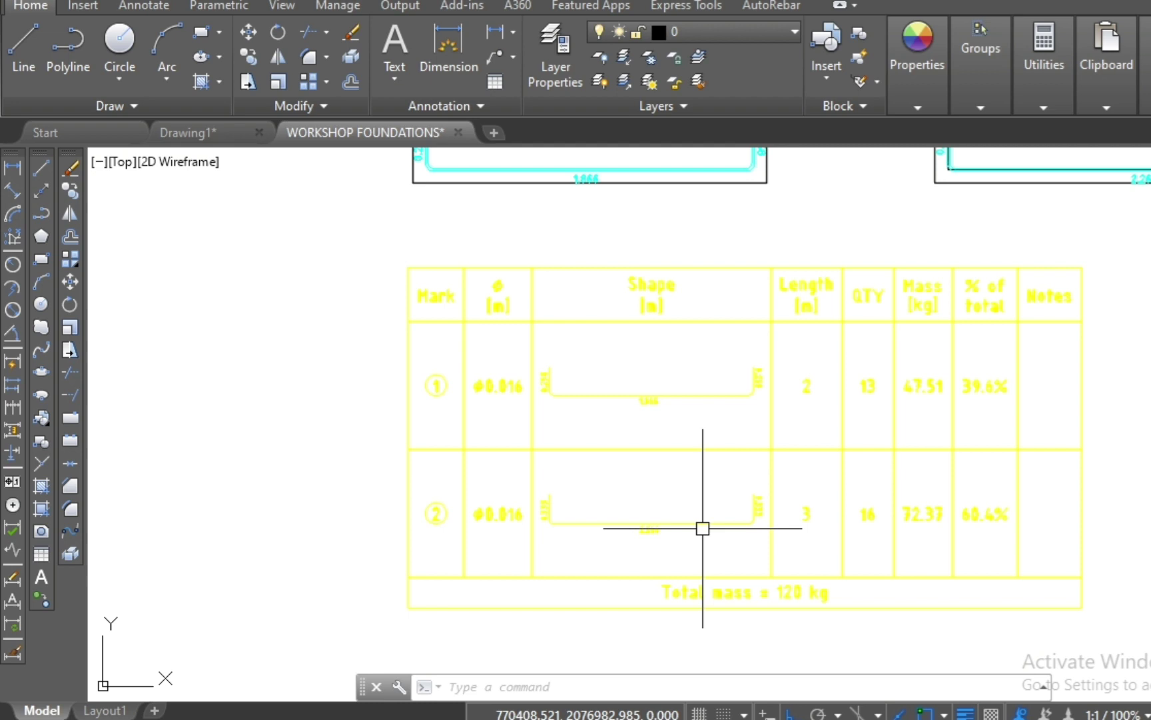
scroll(824, 533, up, 2)
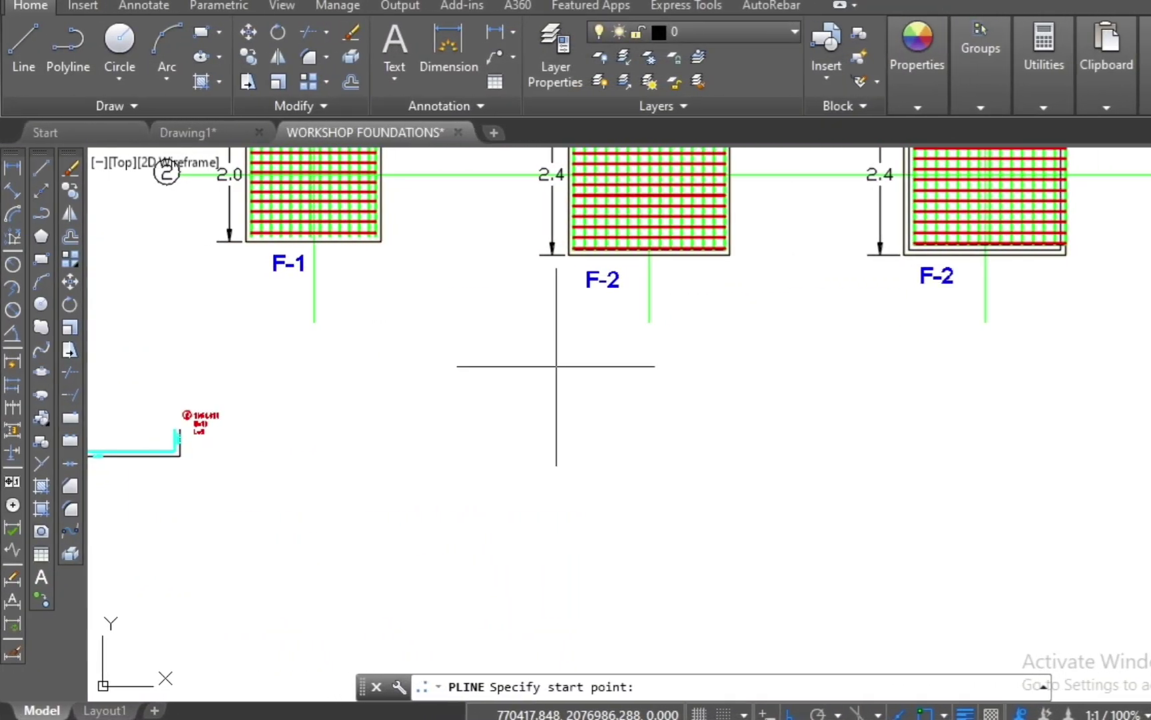
- Draw a polyline U outline below F-2: 0.45 down, 2.4 right, 0.45 up
click(557, 365)
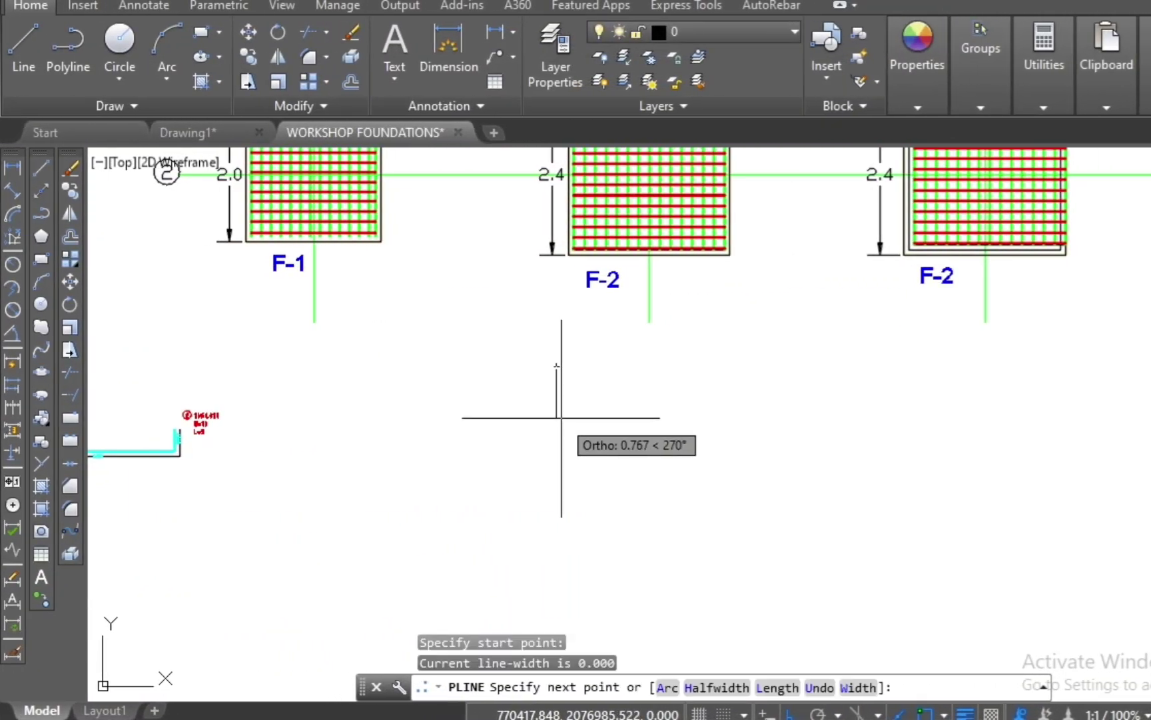
key(Return)
text(2.4)
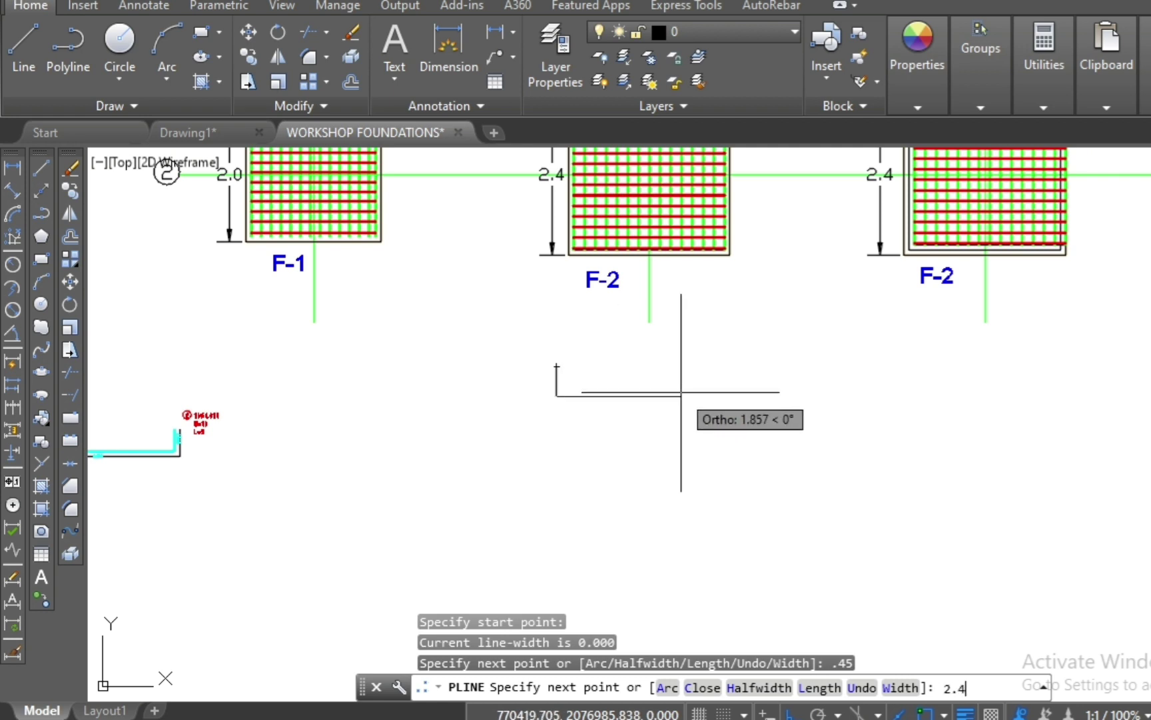
key(Return)
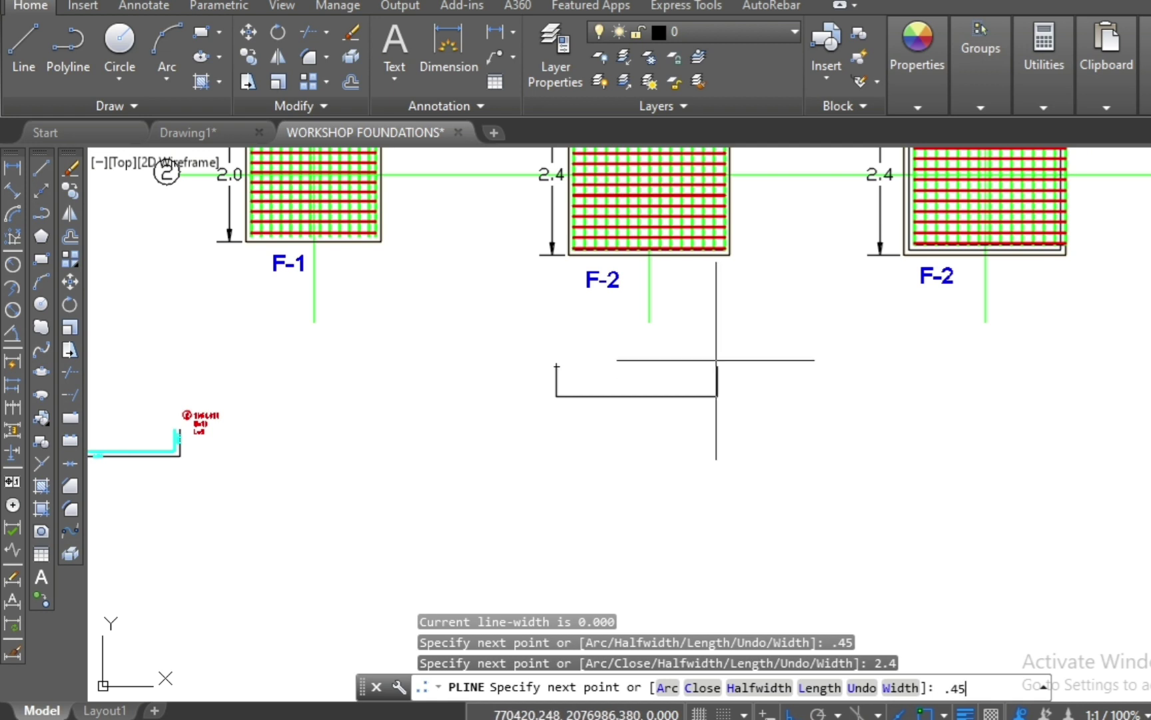
key(Return)
key(Escape)
scroll(687, 351, up, 2)
- Offset the U outline 0.075 inward to create the inner copy
text(o)
key(Return)
text(.)
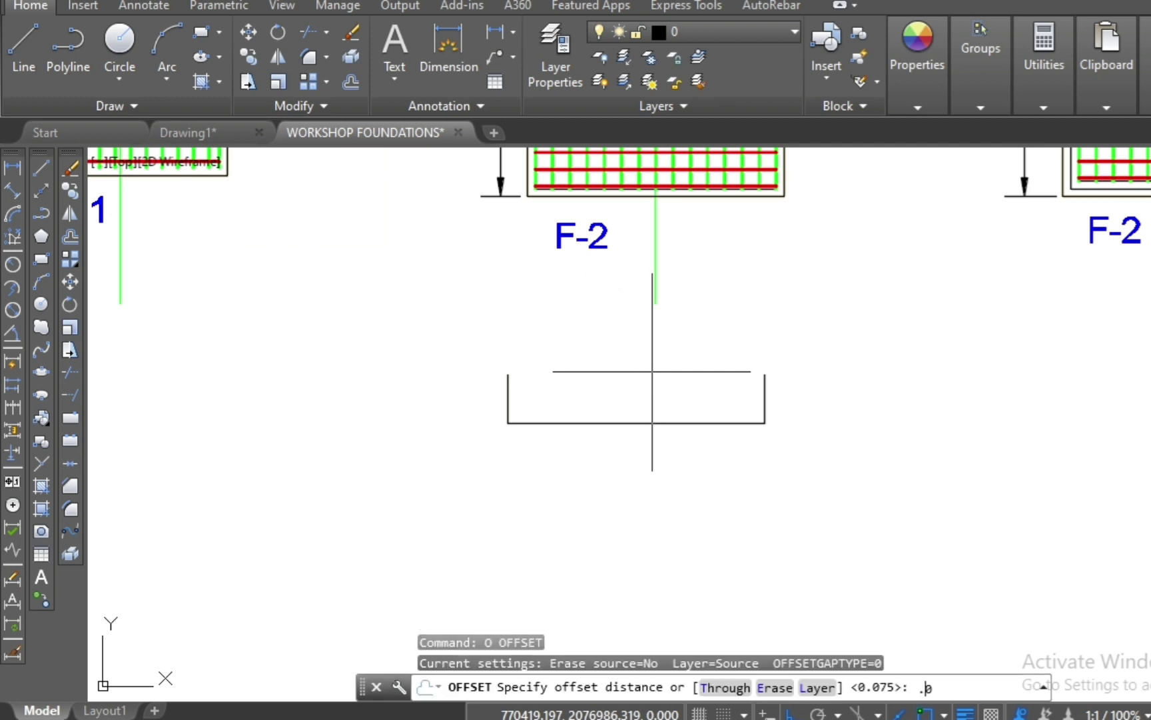
text(75)
key(Return)
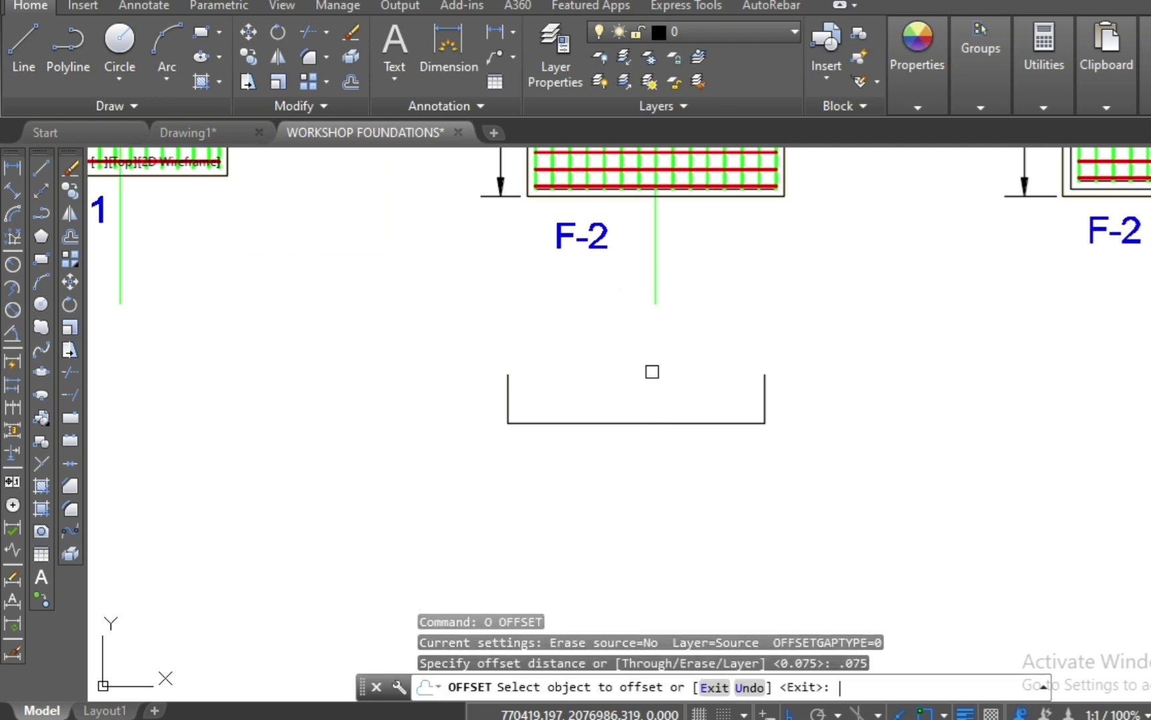
click(689, 421)
click(634, 391)
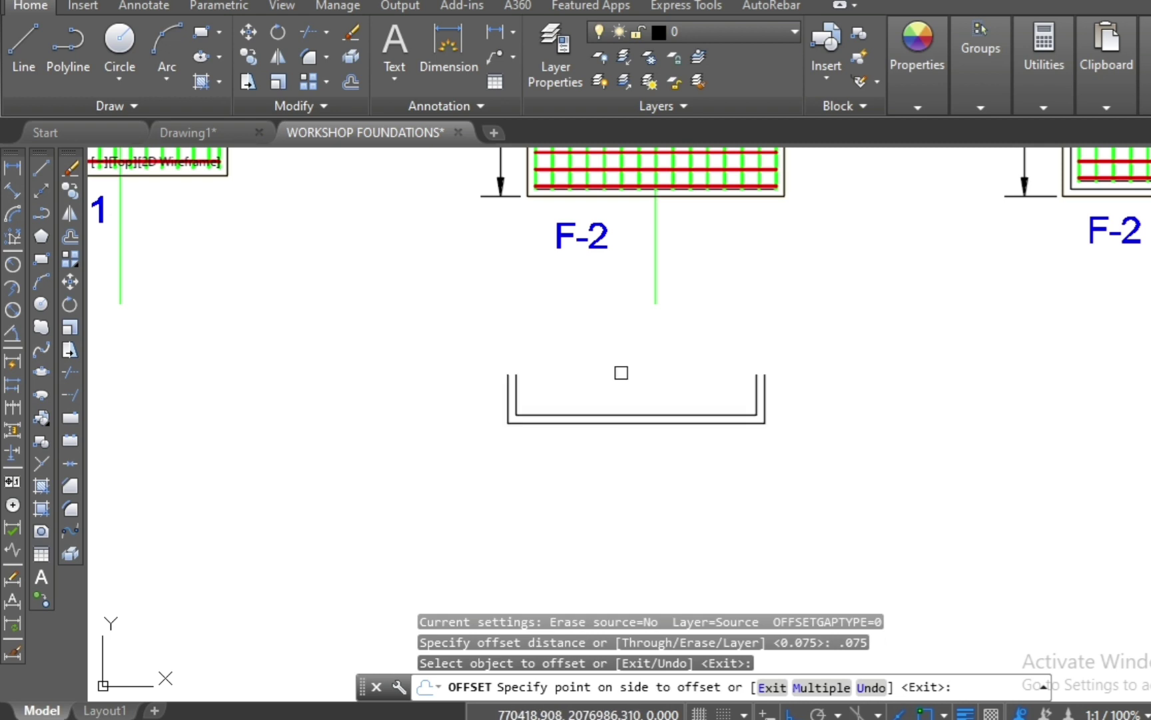
key(Escape)
scroll(600, 360, down, 5)
scroll(578, 366, up, 5)
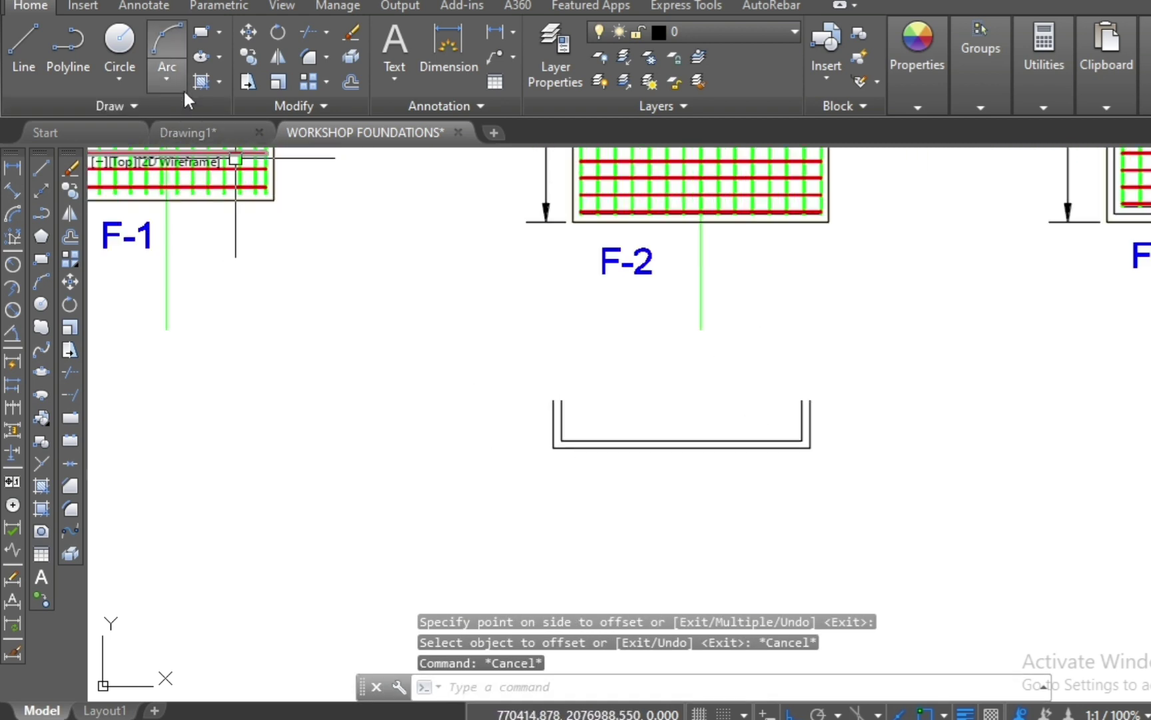
- Draw a 0.016 U-shaped rebar along the inner outline with 0.383 legs and a 2.266 base
click(766, 8)
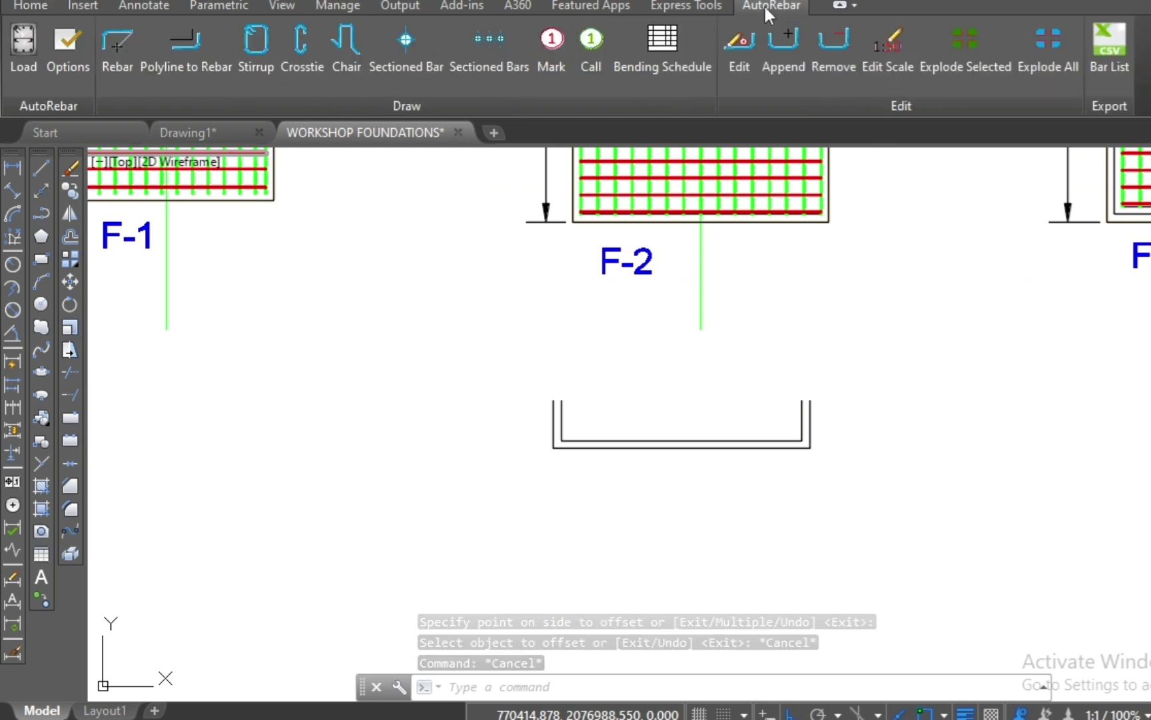
click(117, 41)
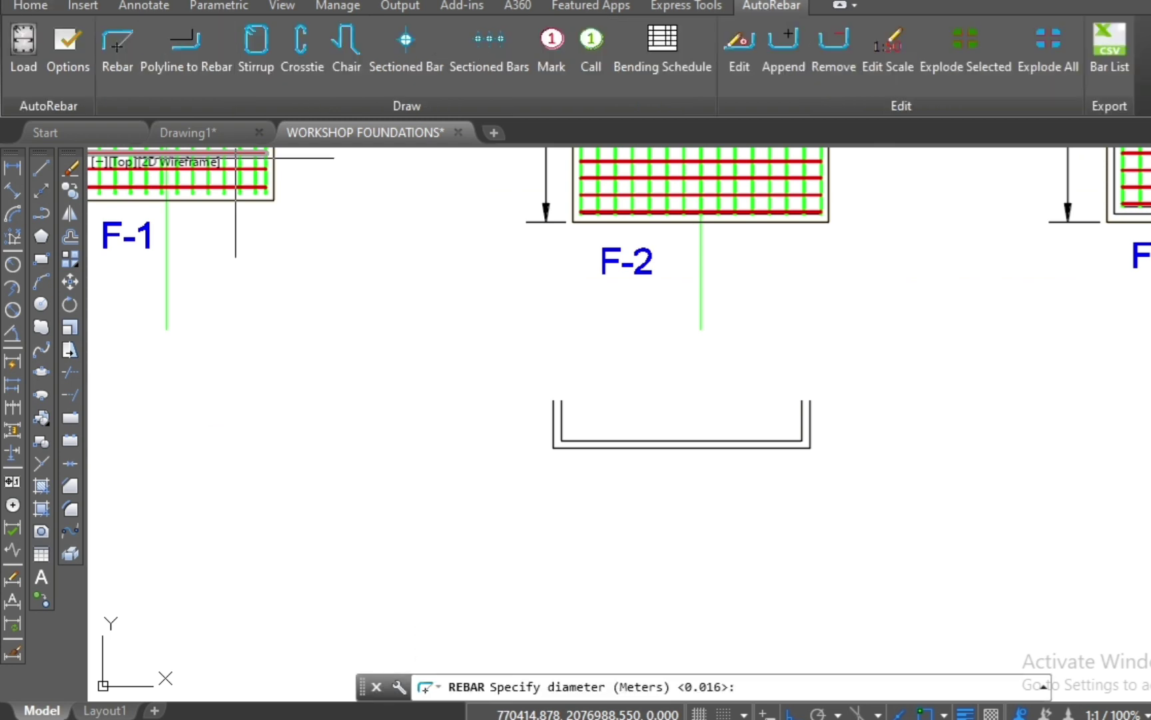
key(Return)
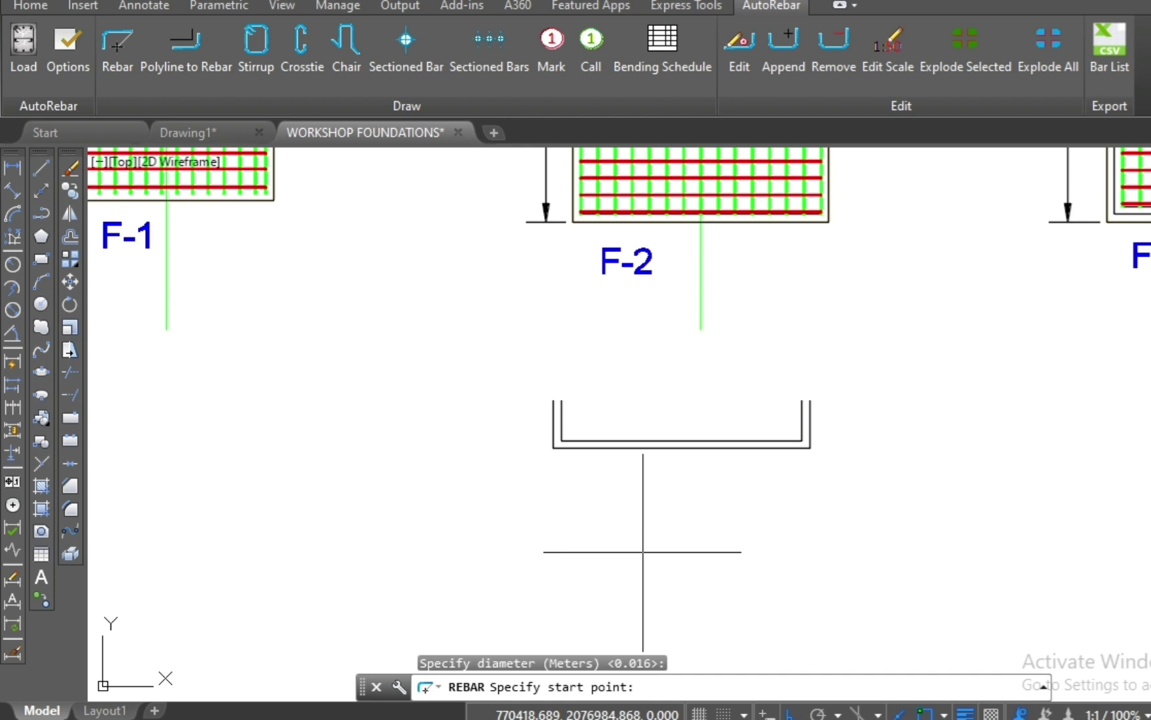
scroll(586, 418, up, 4)
scroll(590, 400, up, 2)
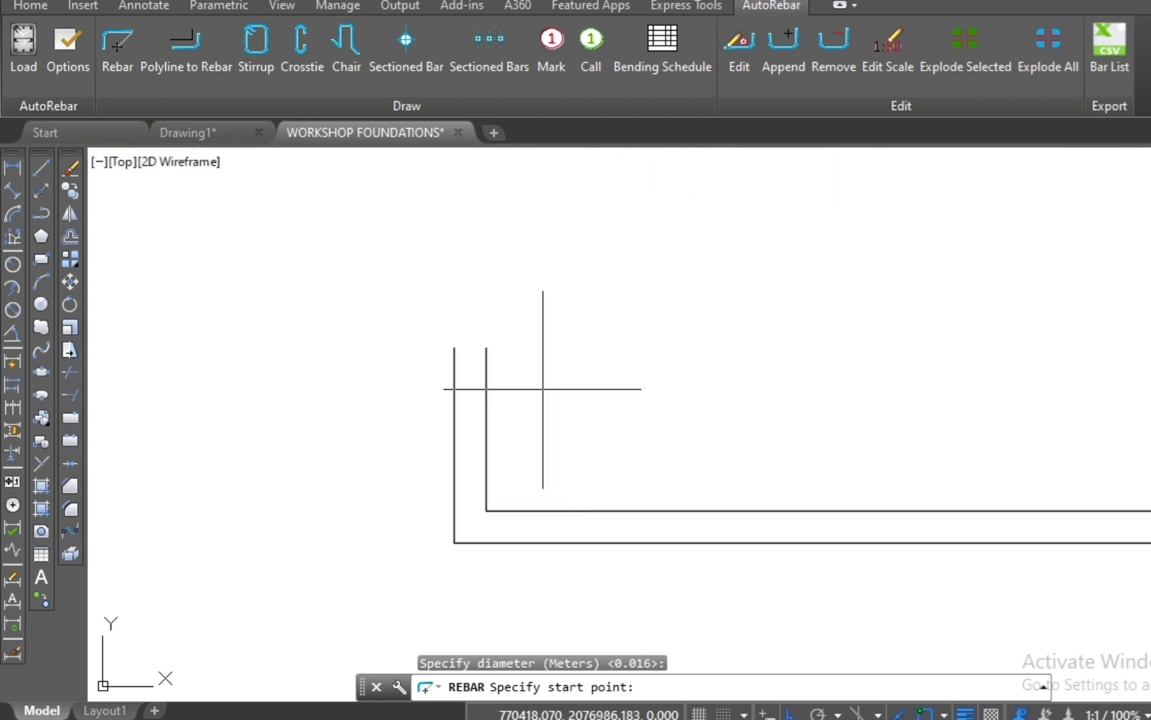
click(487, 347)
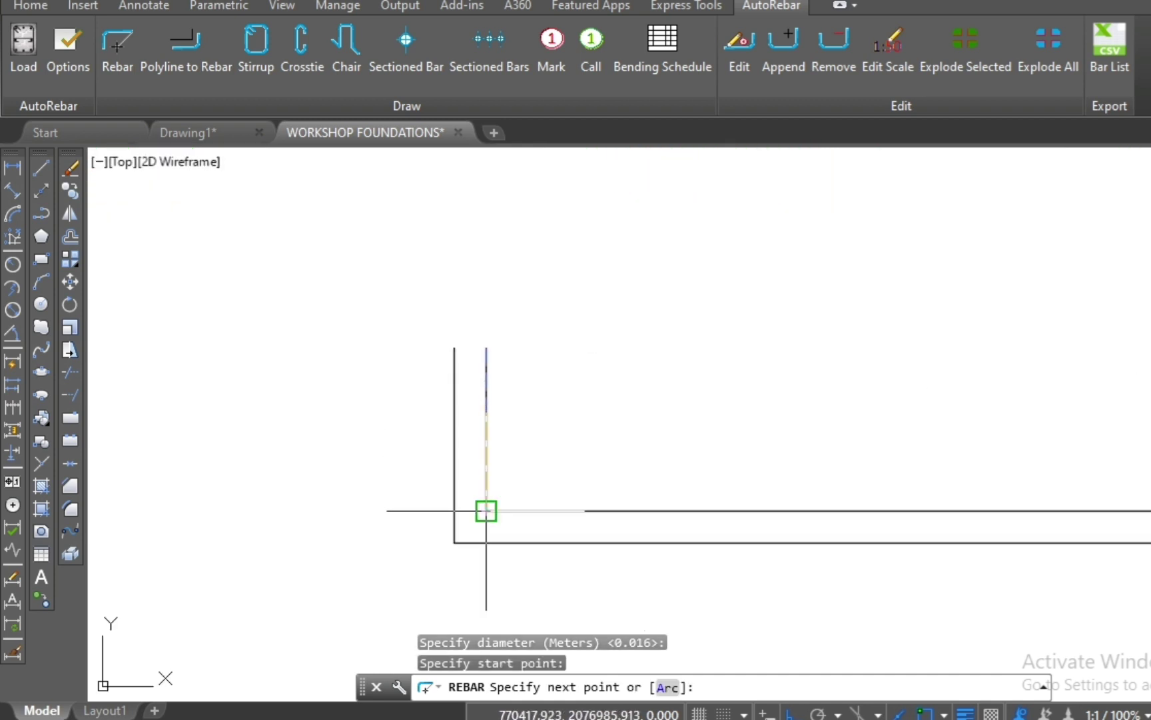
click(487, 510)
scroll(487, 511, down, 4)
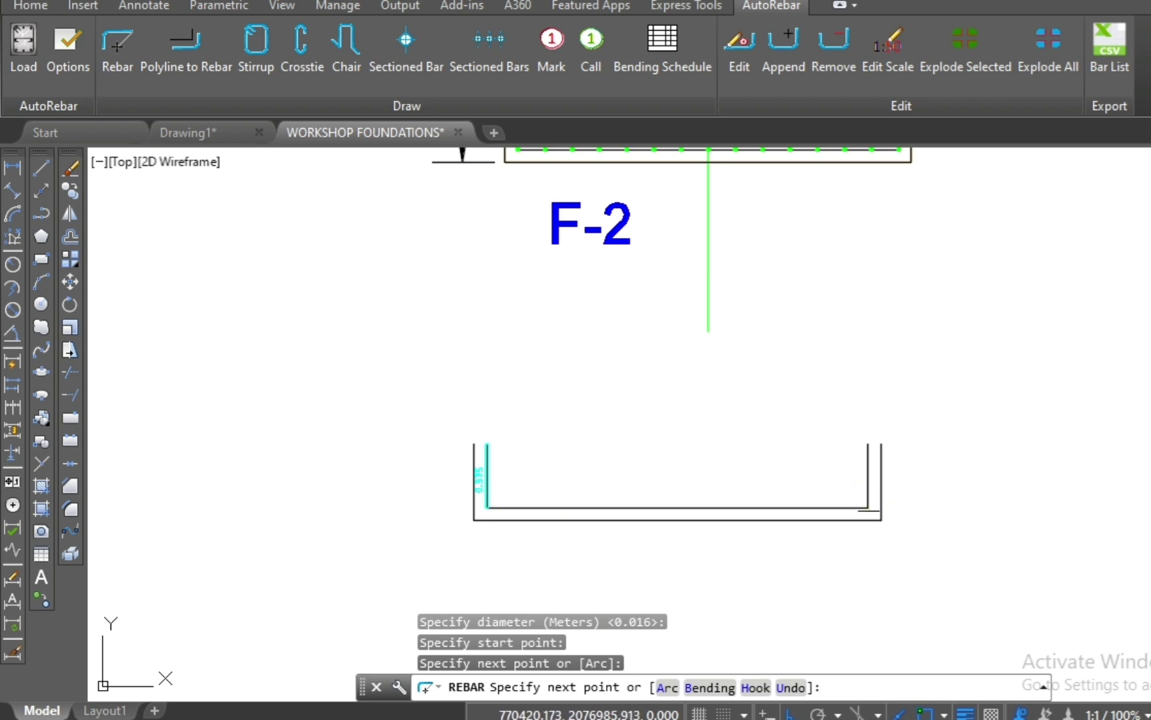
click(869, 506)
scroll(869, 496, up, 2)
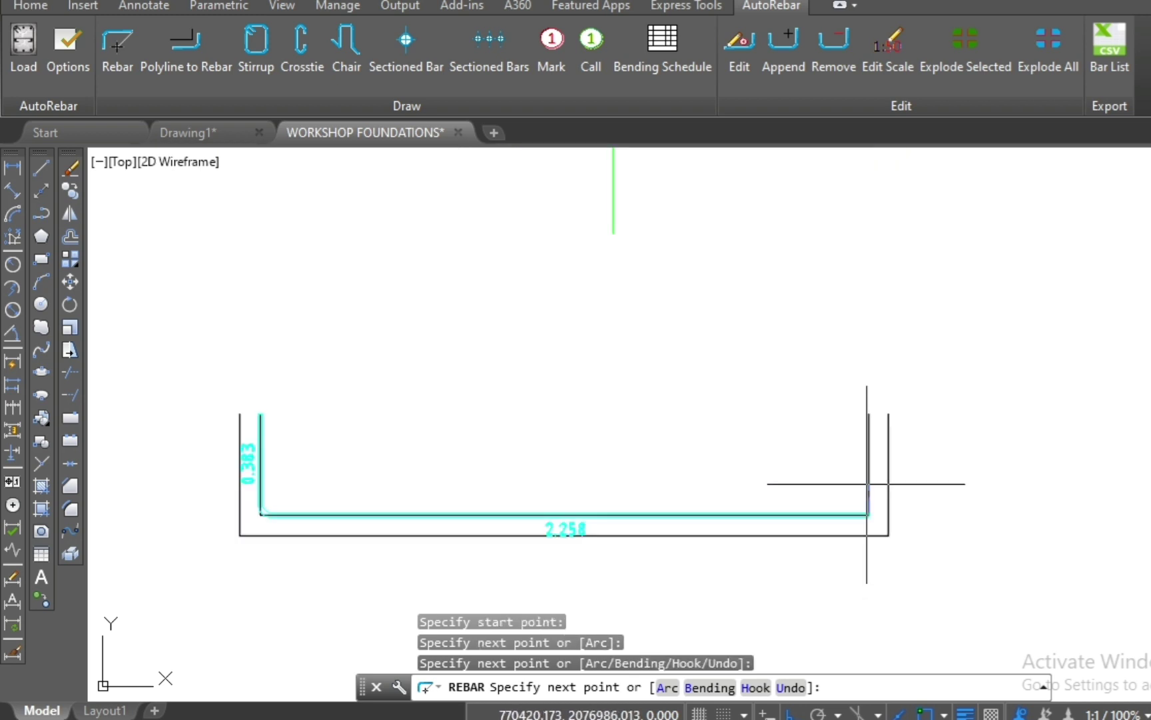
click(869, 413)
key(Escape)
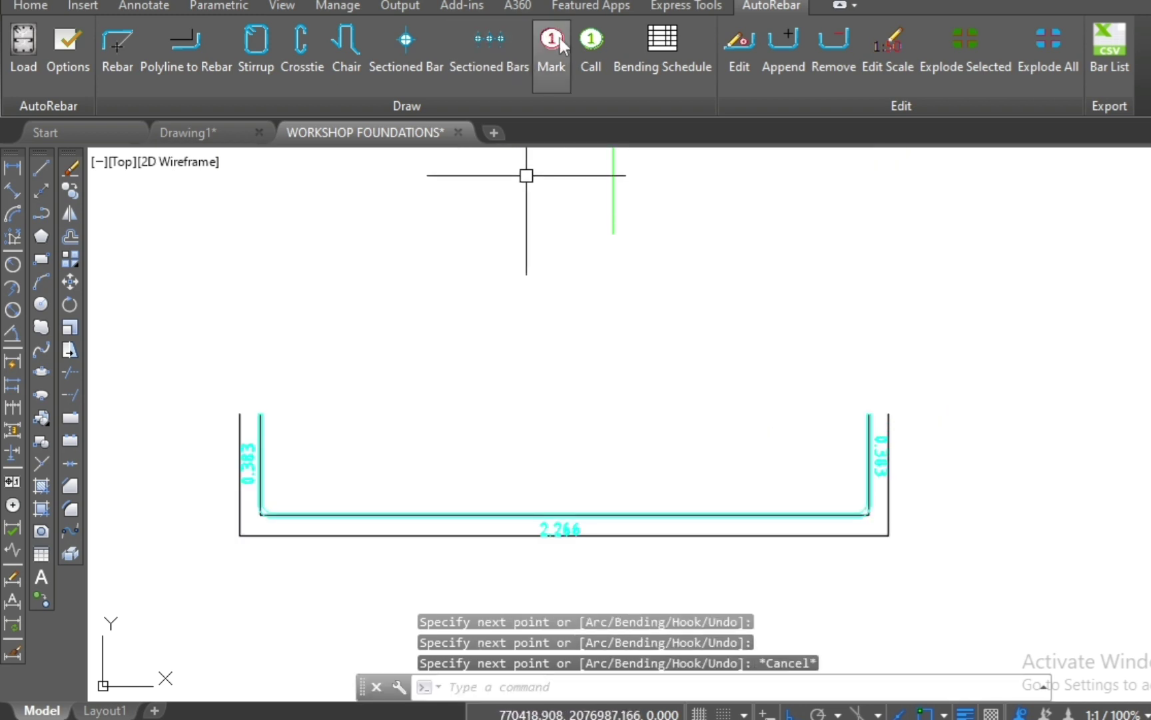
- Place mark ③ (ϕ0.016, N=1, L=2.966) beside the U-bar below footing F-2
click(869, 435)
click(869, 352)
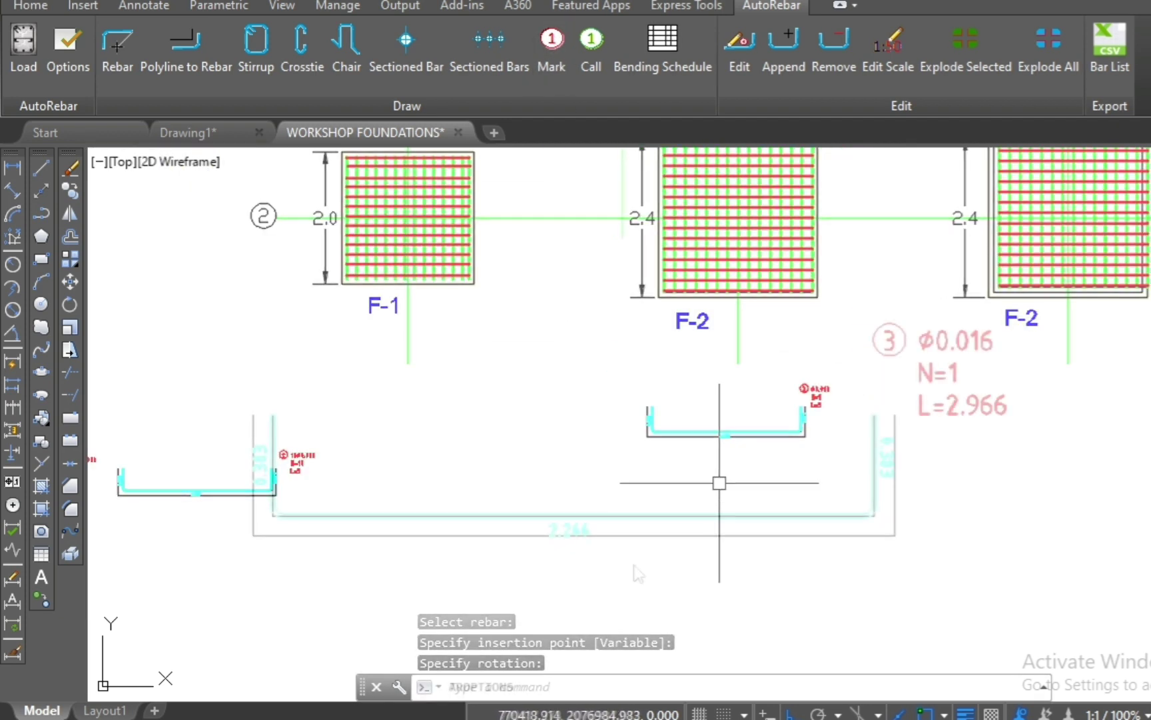
scroll(1015, 401, up, 1)
scroll(933, 433, down, 2)
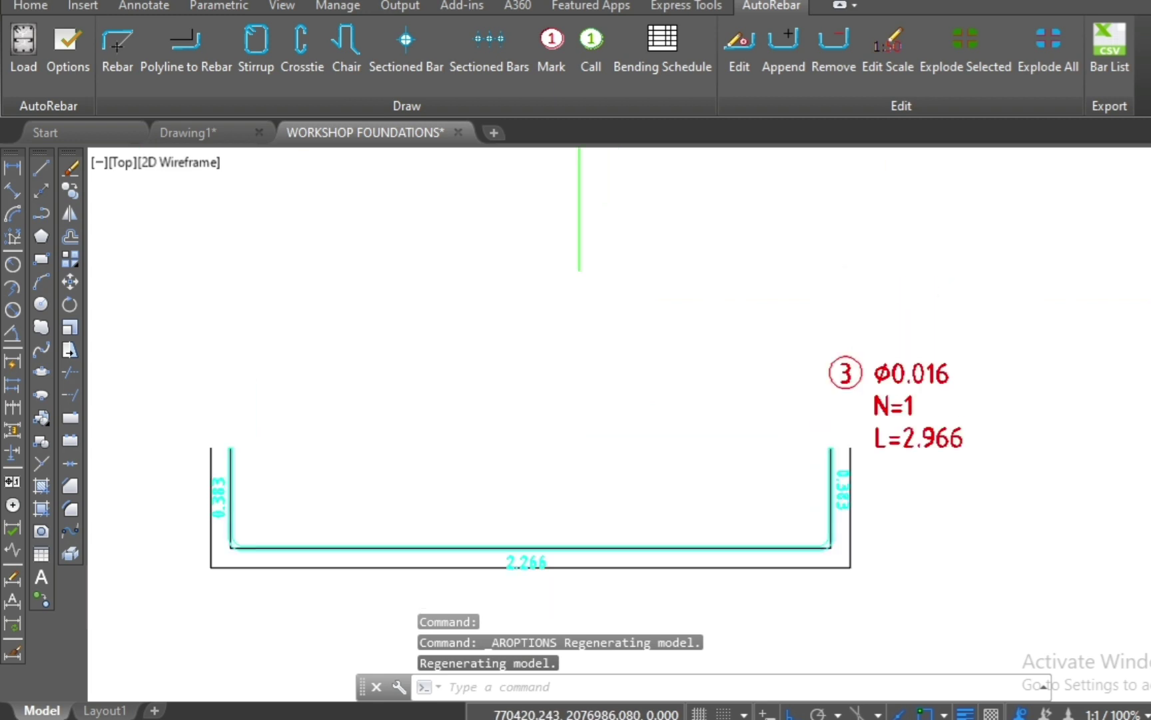
scroll(890, 463, down, 2)
scroll(890, 463, up, 2)
scroll(784, 475, down, 6)
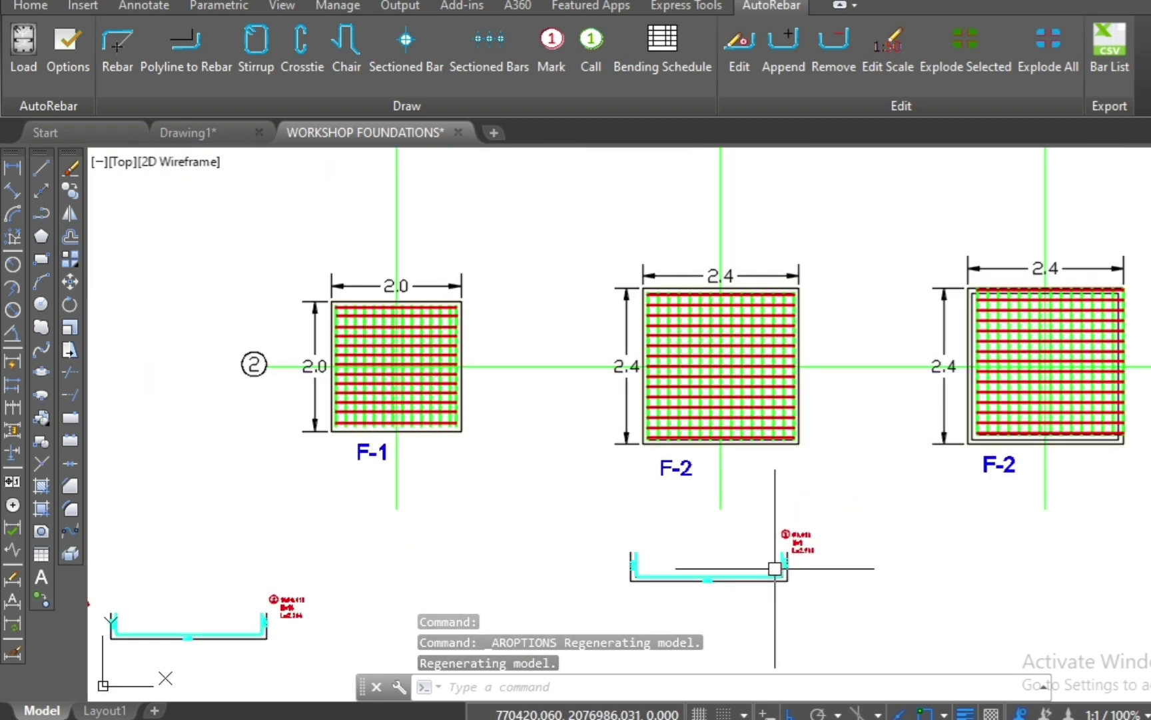
scroll(689, 380, up, 3)
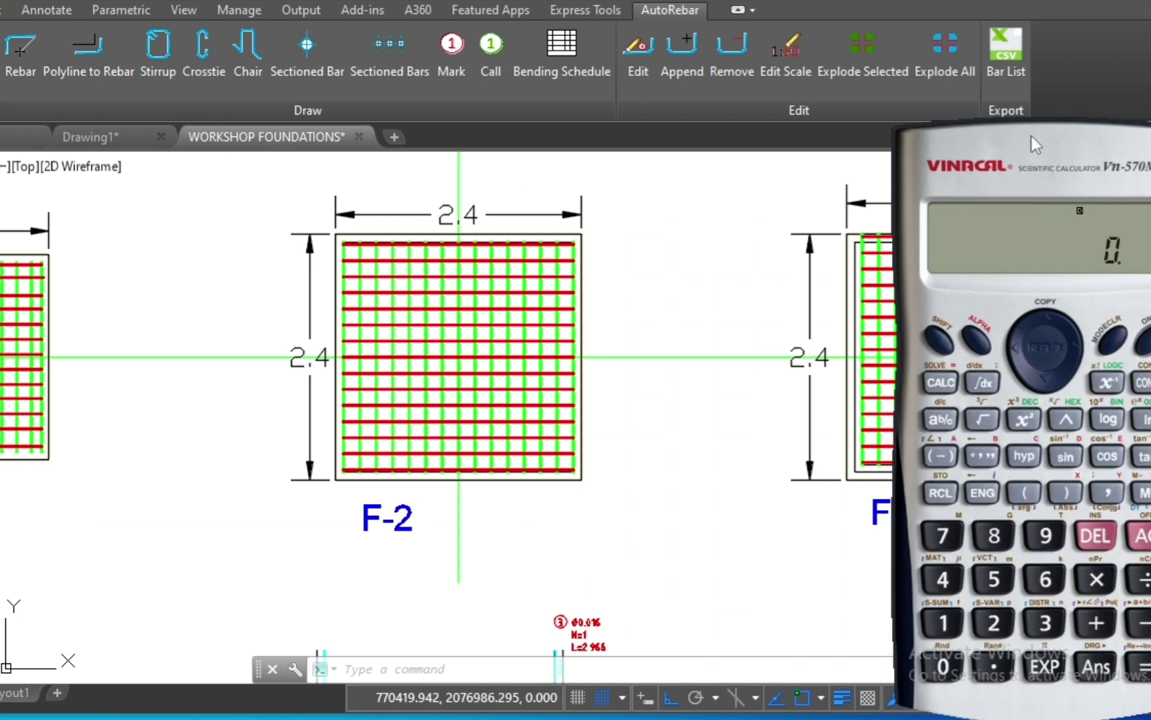
drag(1032, 136, 1005, 101)
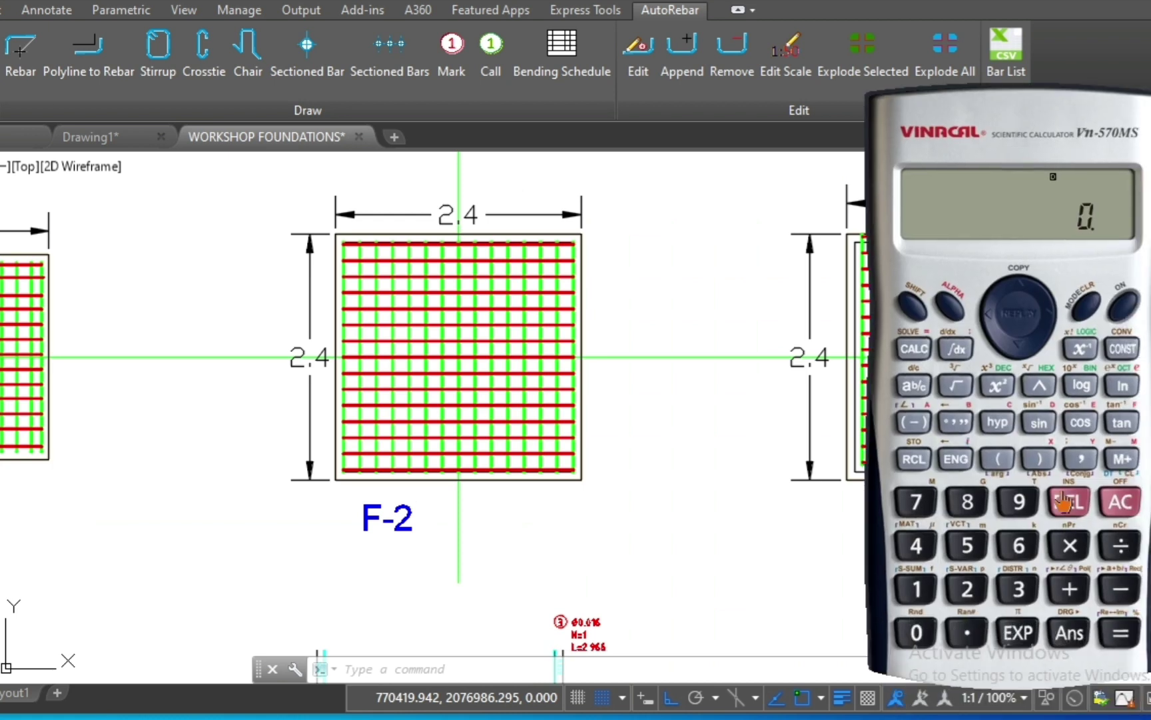
click(967, 589)
click(949, 628)
click(917, 545)
click(1121, 588)
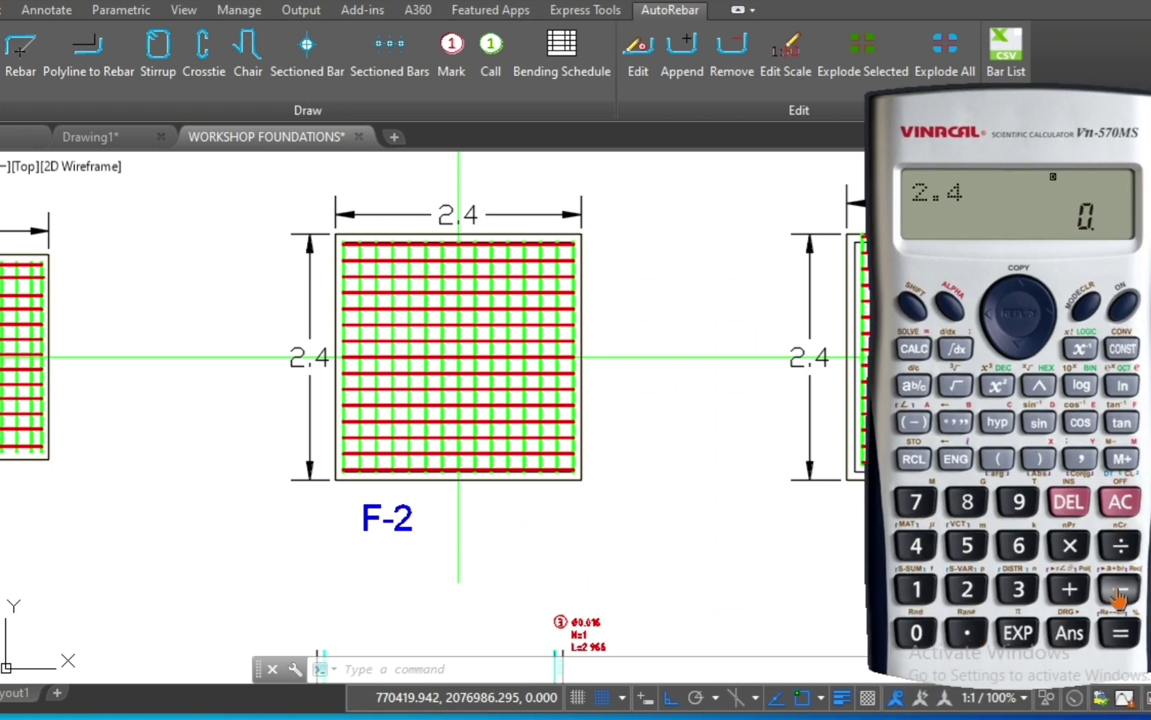
click(966, 634)
click(917, 589)
click(967, 546)
click(1121, 633)
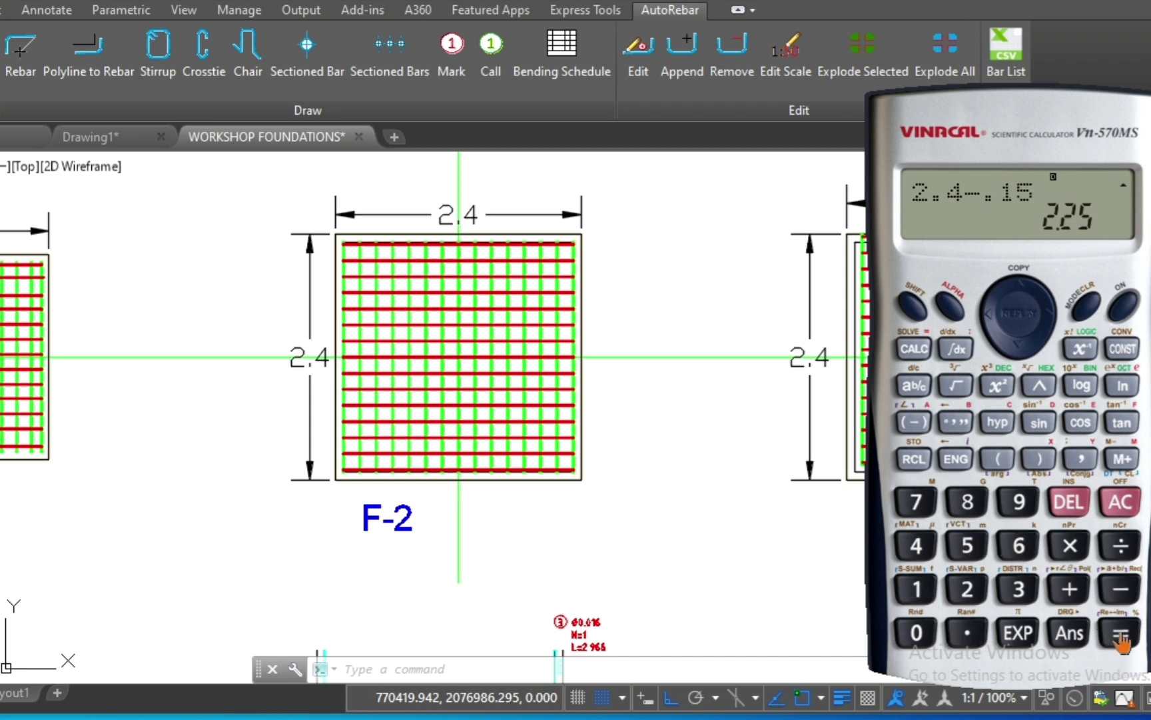
click(1121, 545)
click(966, 633)
click(917, 588)
click(967, 545)
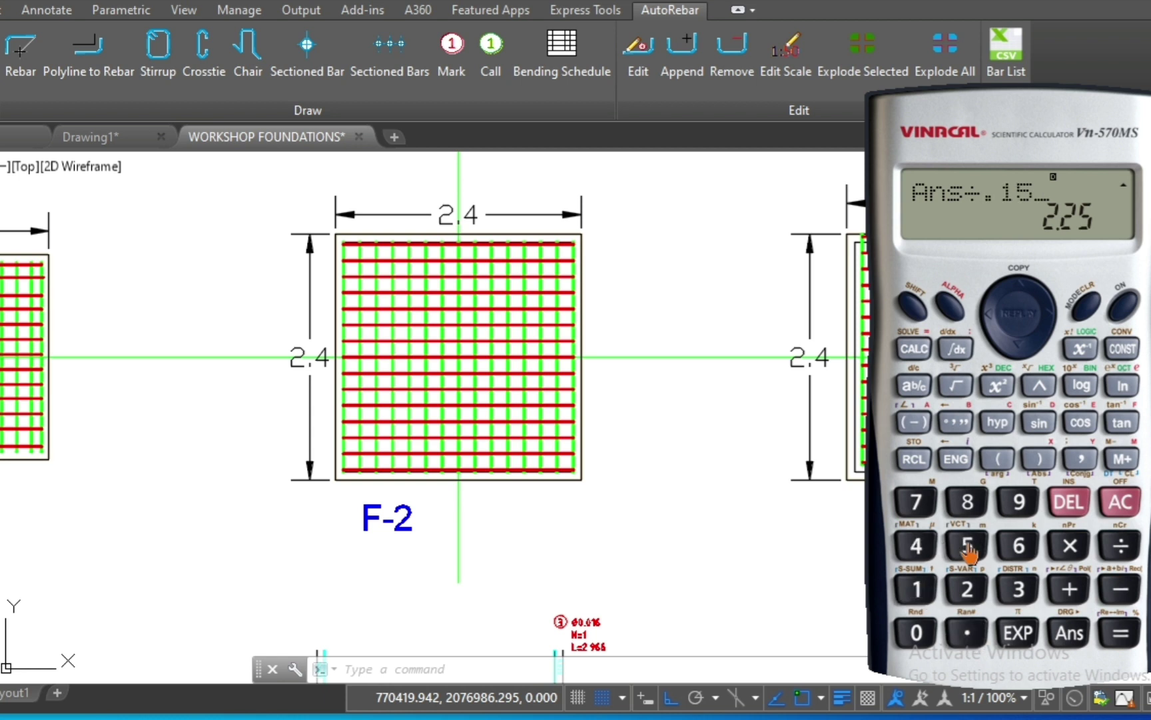
click(1121, 633)
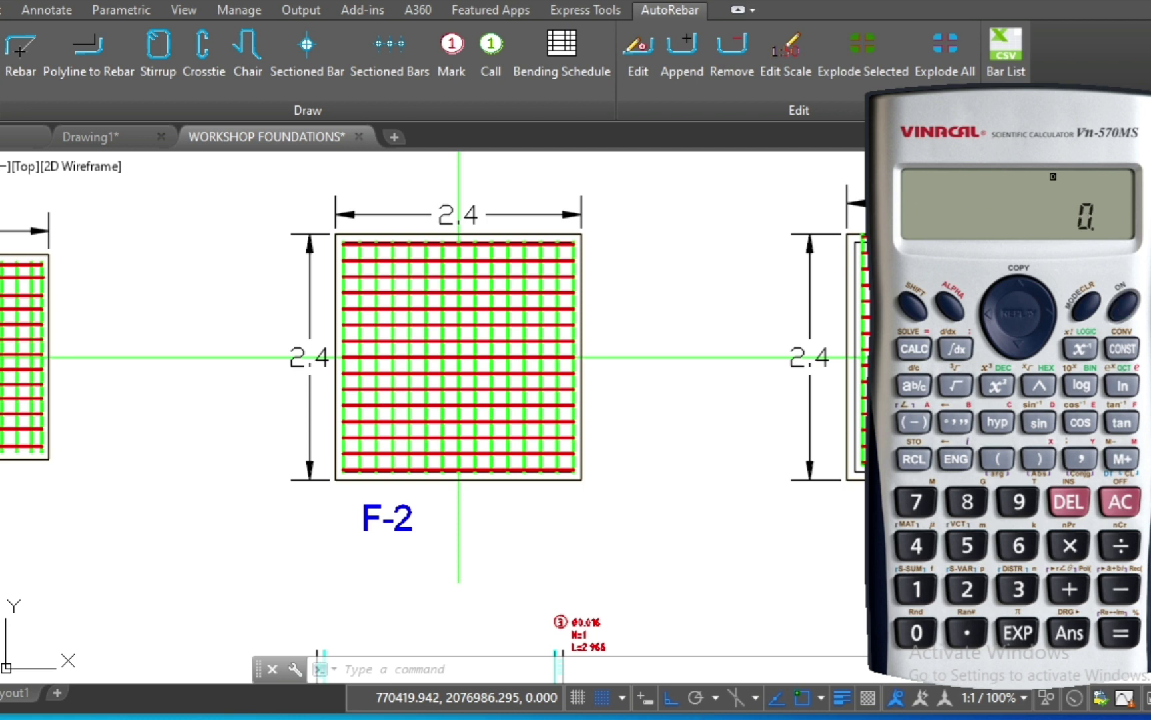
- Edit the mark 3 label to set its bar count n to 30 for the F-2 section
scroll(611, 545, down, 2)
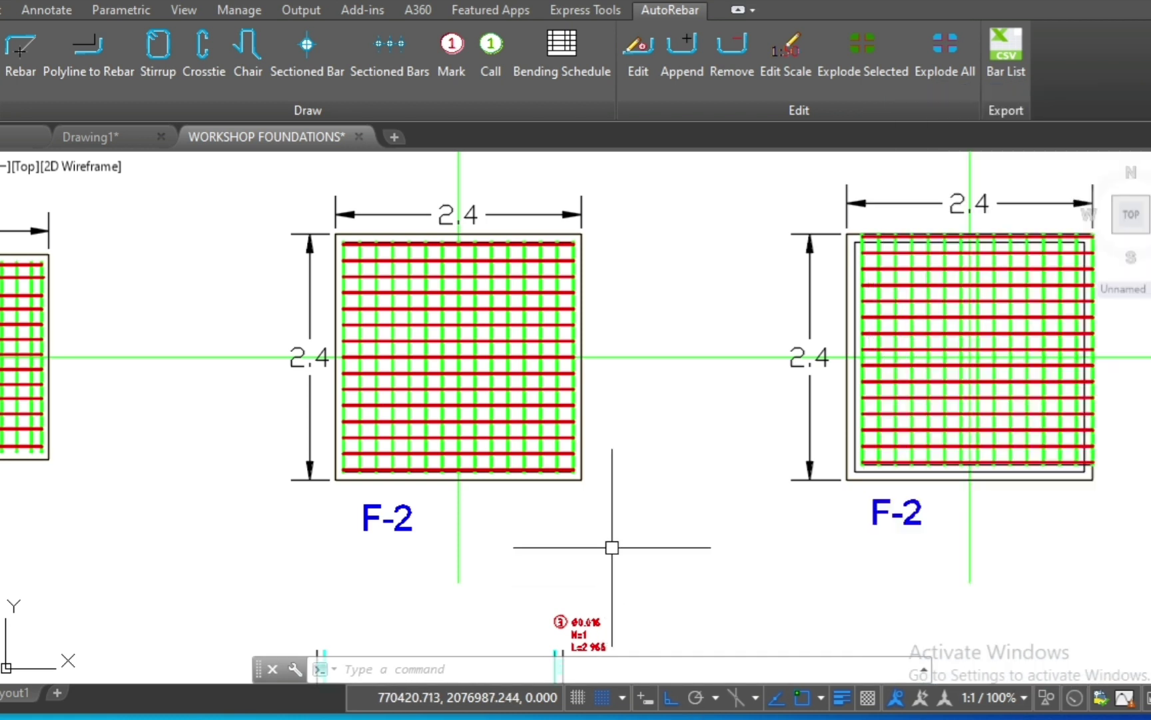
scroll(606, 522, down, 2)
scroll(596, 410, up, 5)
scroll(596, 410, down, 1)
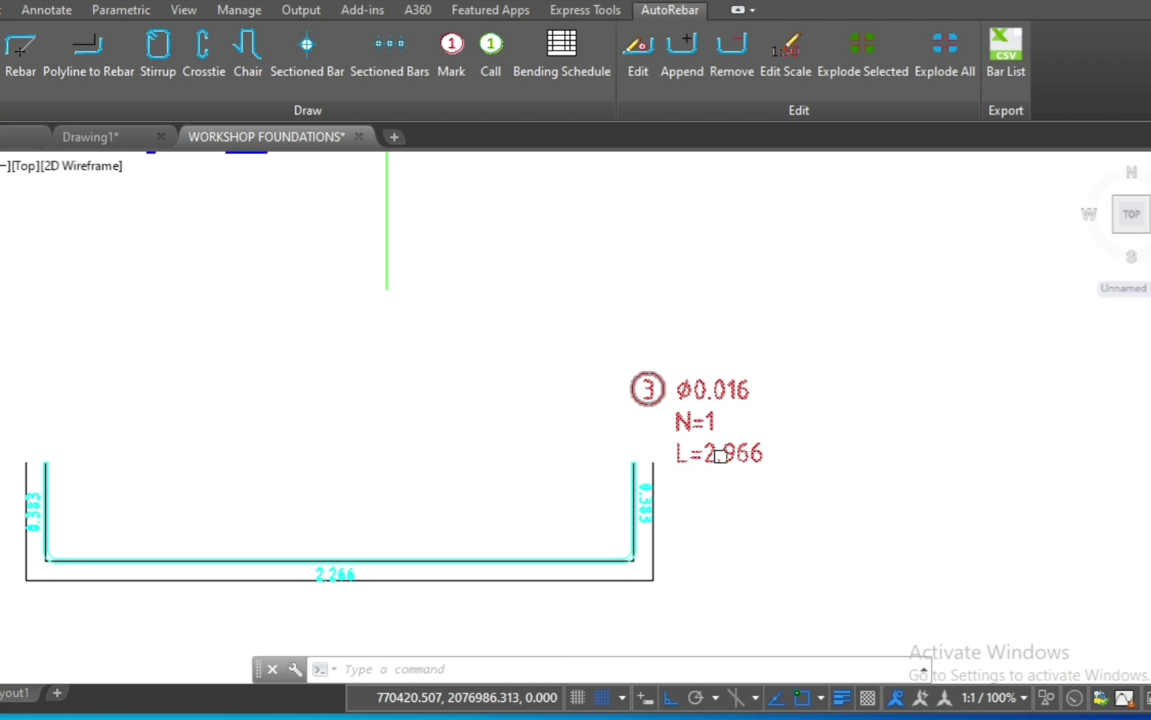
scroll(668, 386, up, 1)
click(681, 377)
click(630, 58)
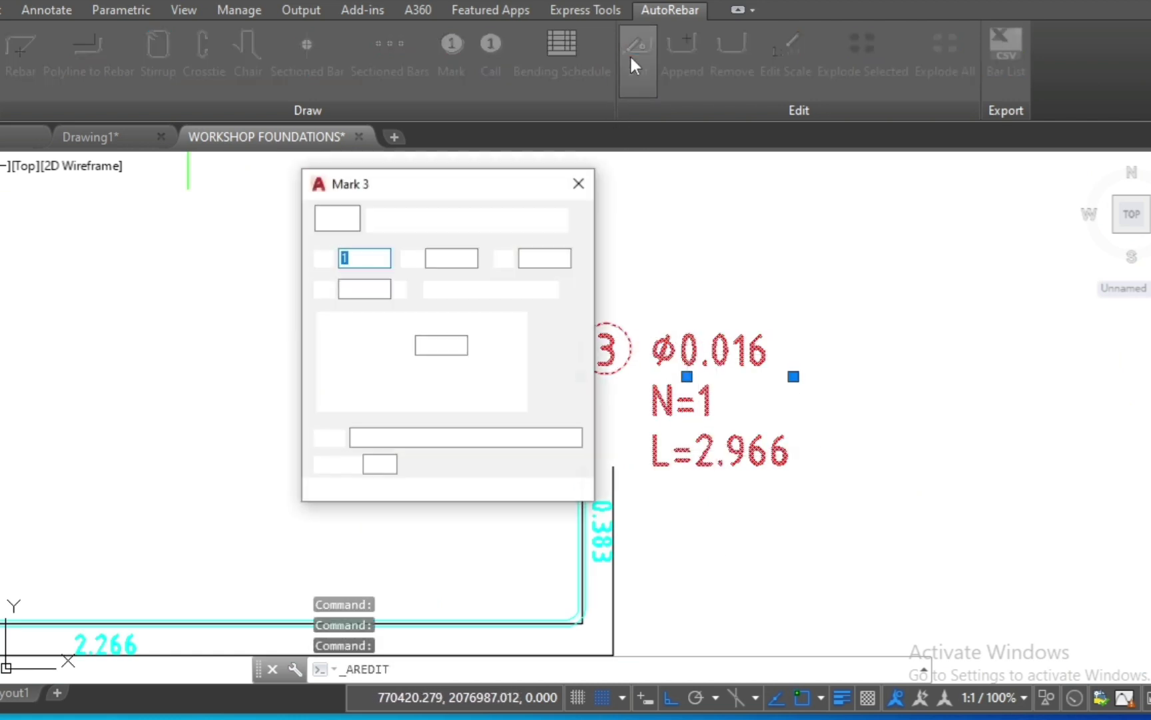
text(30)
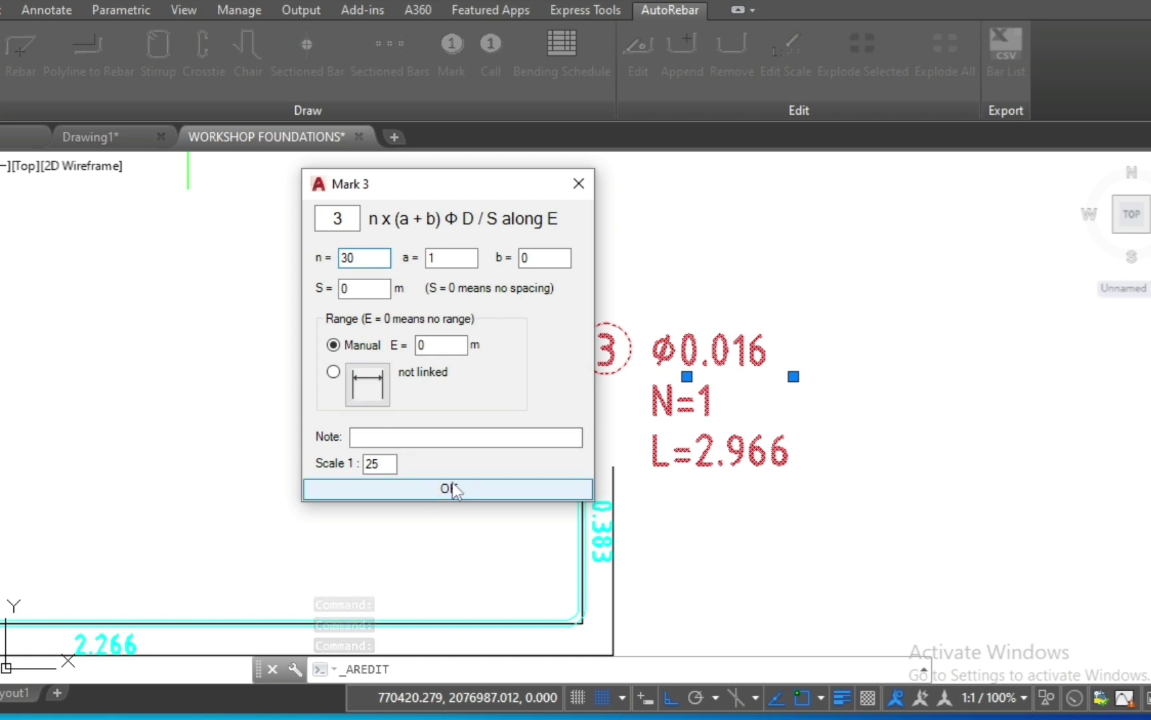
click(440, 490)
scroll(637, 167, down, 4)
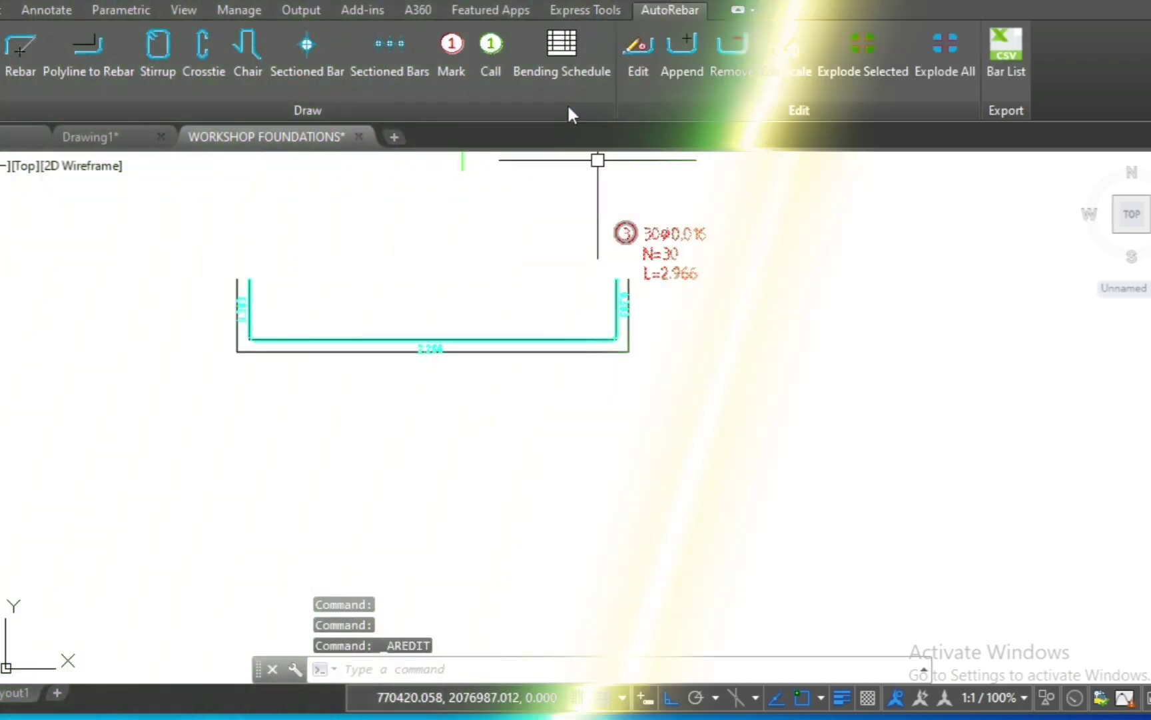
- Insert a bending schedule for marks 1–3 below the bar details, totalling 260 kg
click(561, 57)
scroll(526, 215, down, 2)
scroll(527, 215, down, 2)
scroll(526, 216, down, 4)
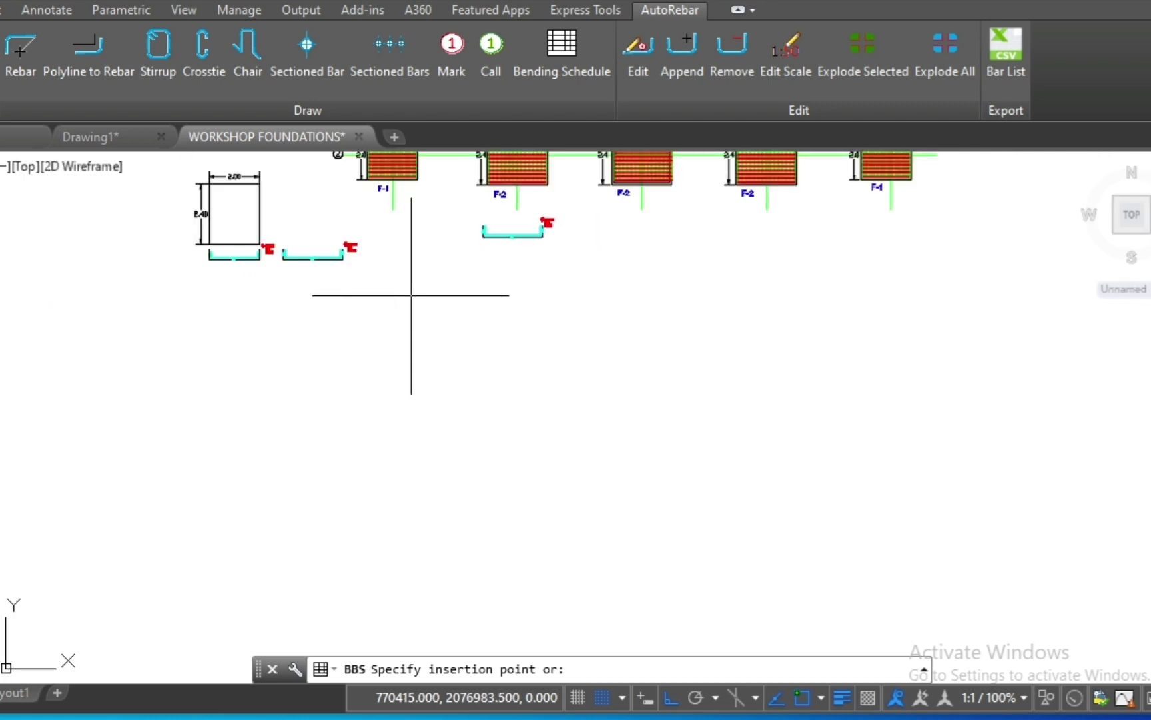
click(411, 284)
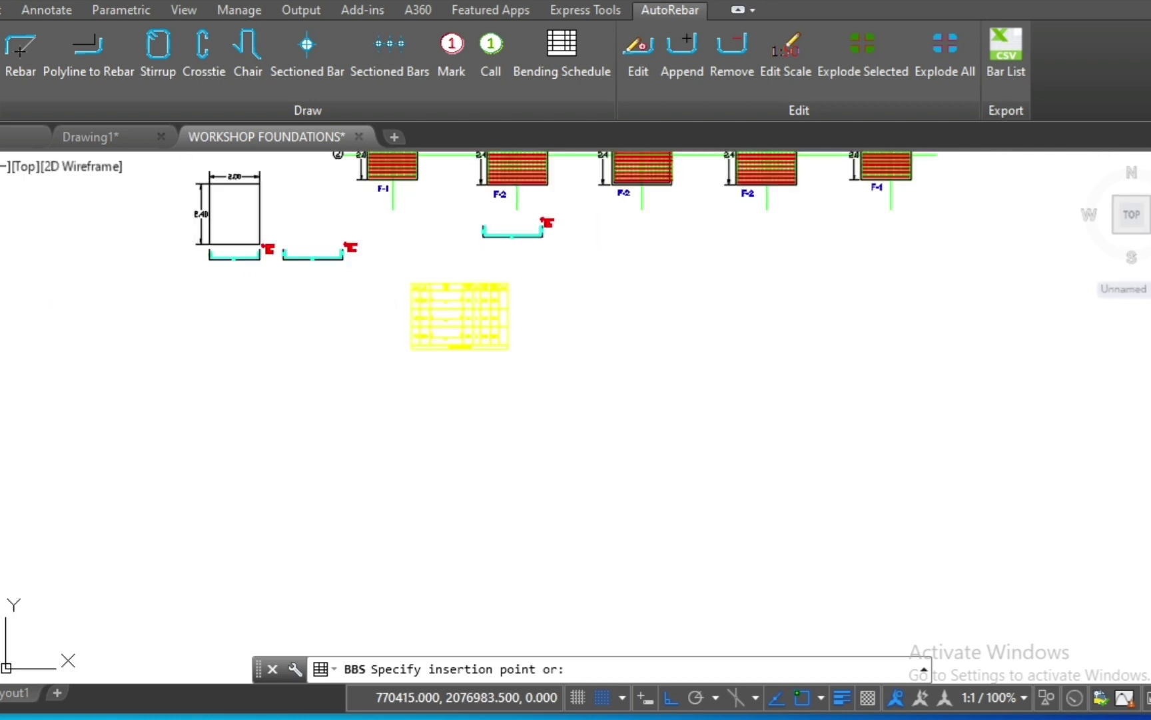
scroll(371, 231, up, 2)
scroll(370, 232, up, 2)
key(Escape)
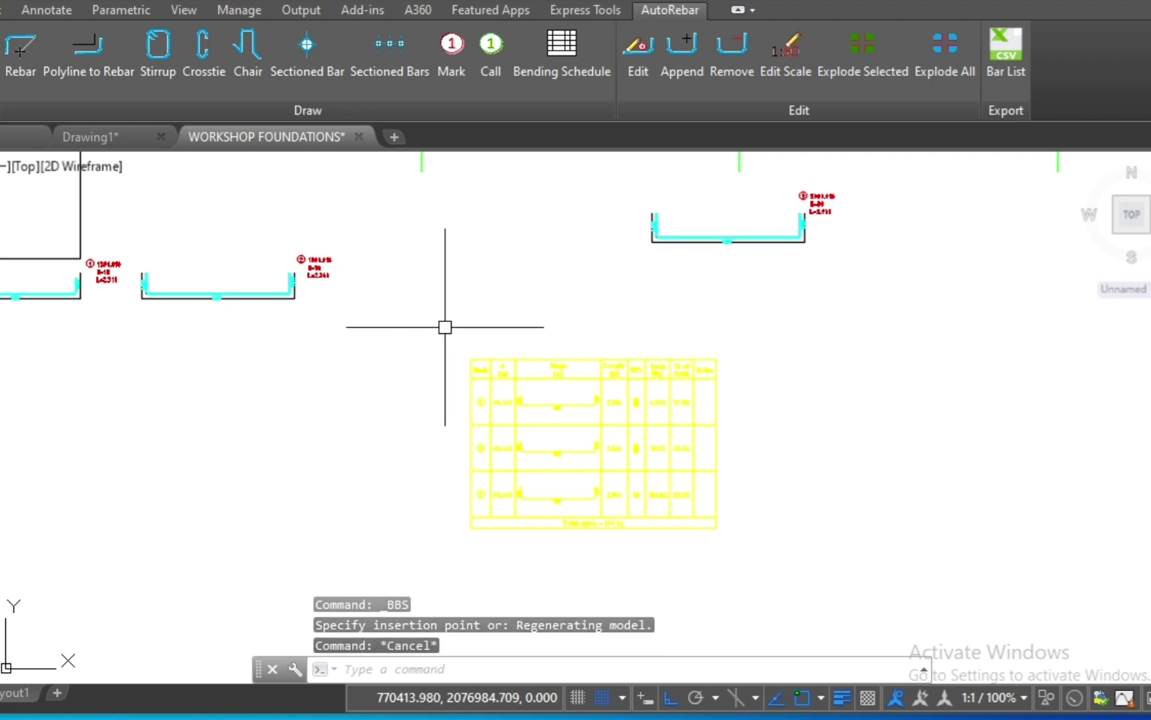
- Bring up the Export Bar List dialog
scroll(445, 327, down, 2)
scroll(226, 309, up, 4)
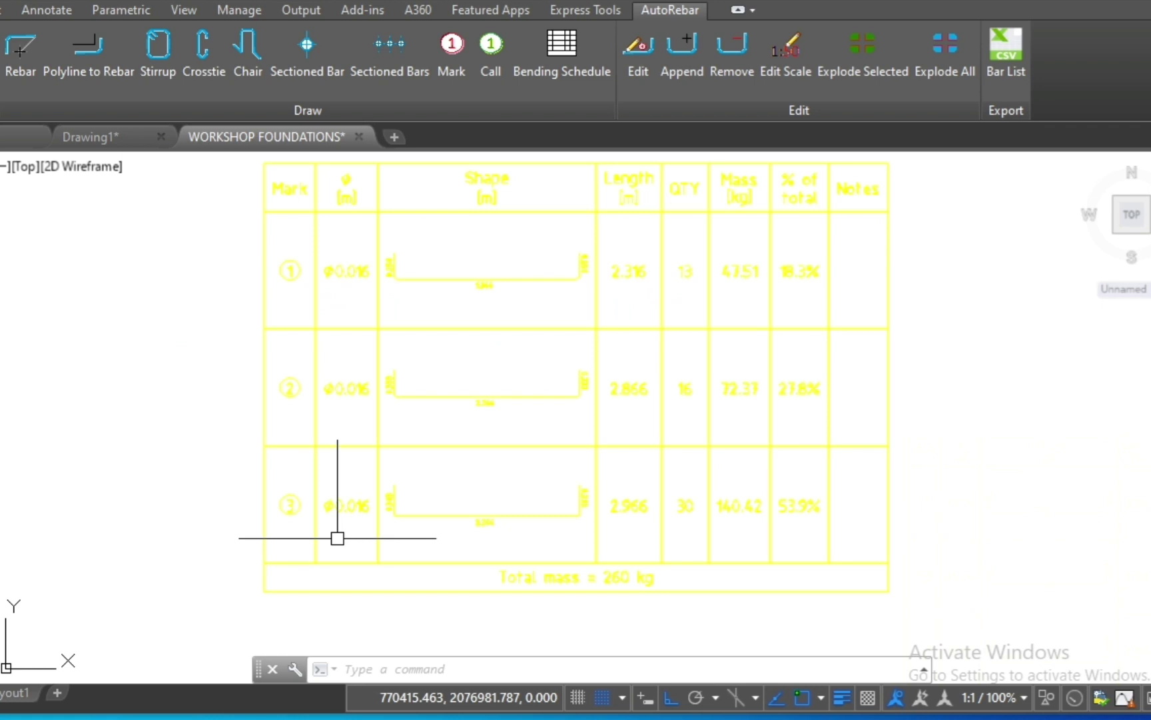
scroll(337, 538, down, 1)
click(1006, 60)
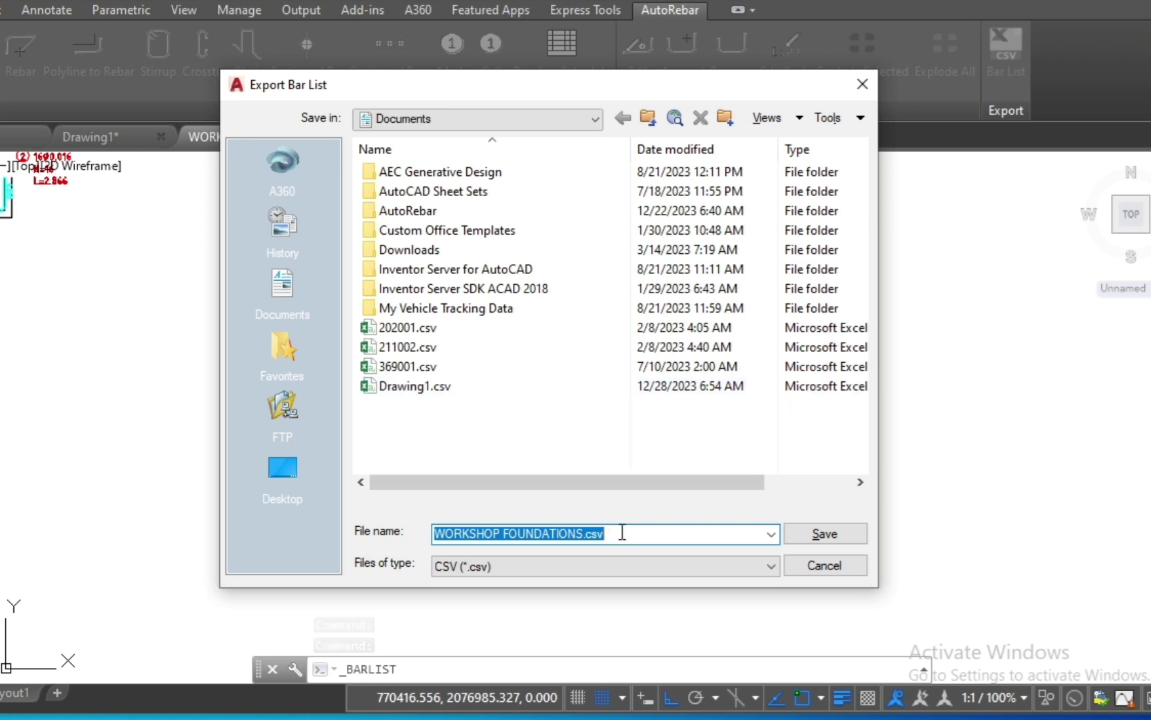
- Save the bar list as f1&f2.csv on the Desktop, replacing the existing file
text(f1&f2)
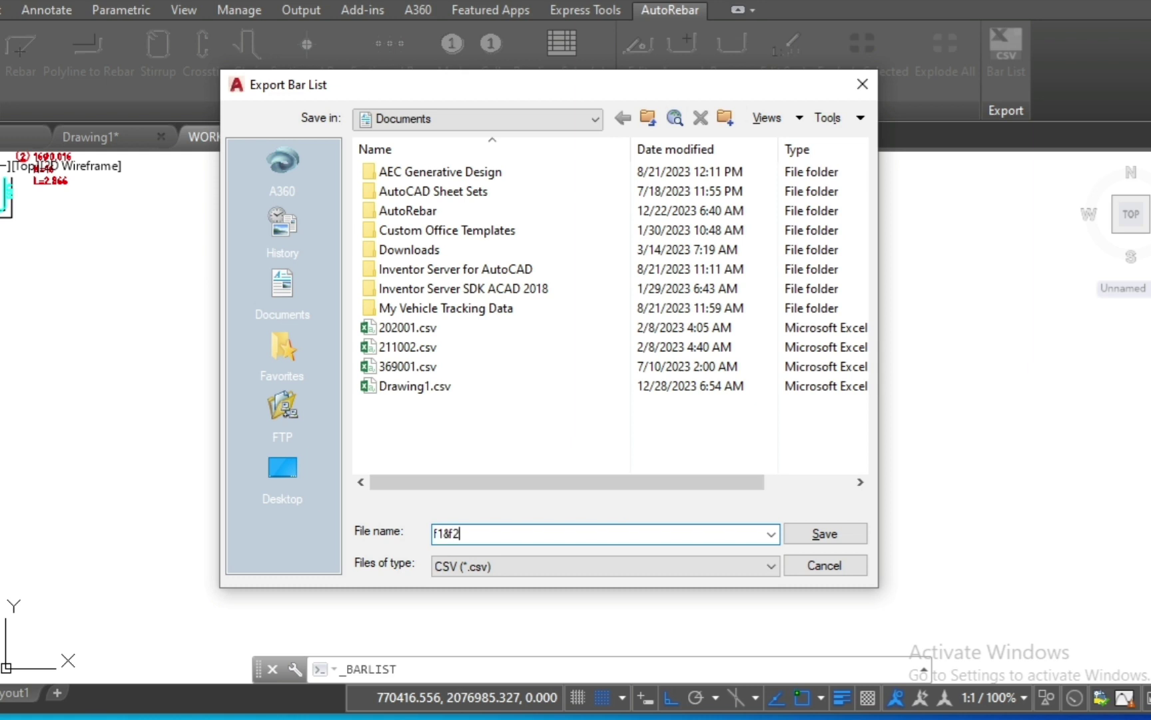
click(285, 474)
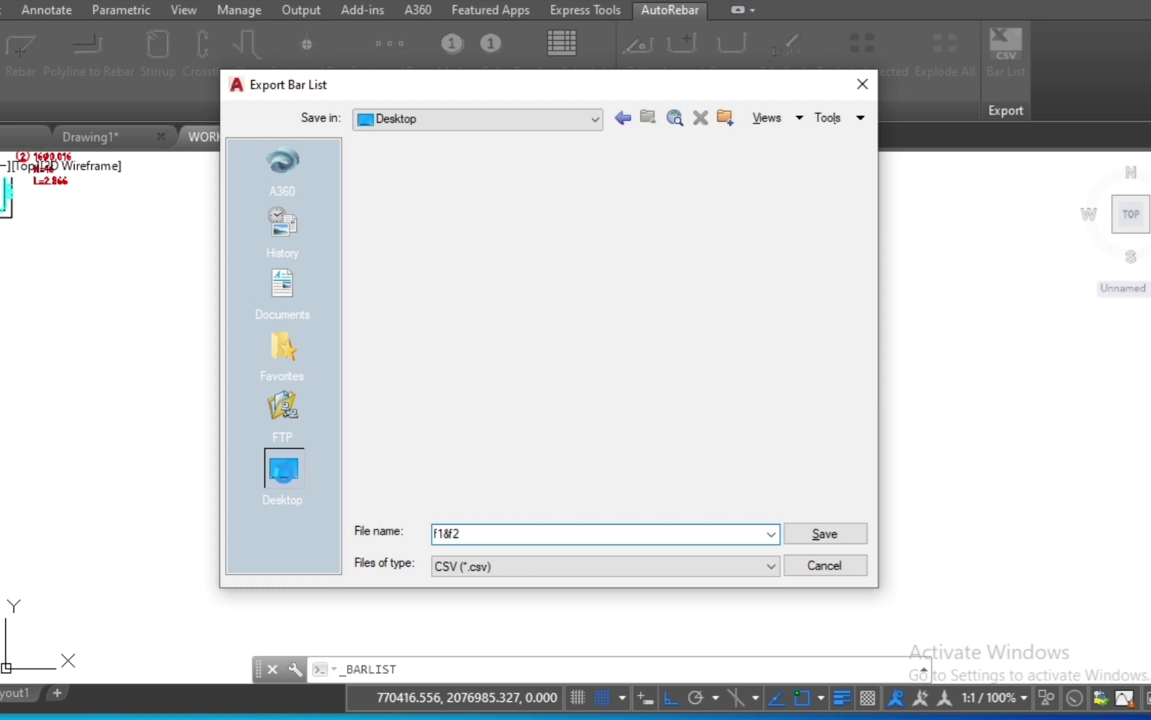
click(822, 540)
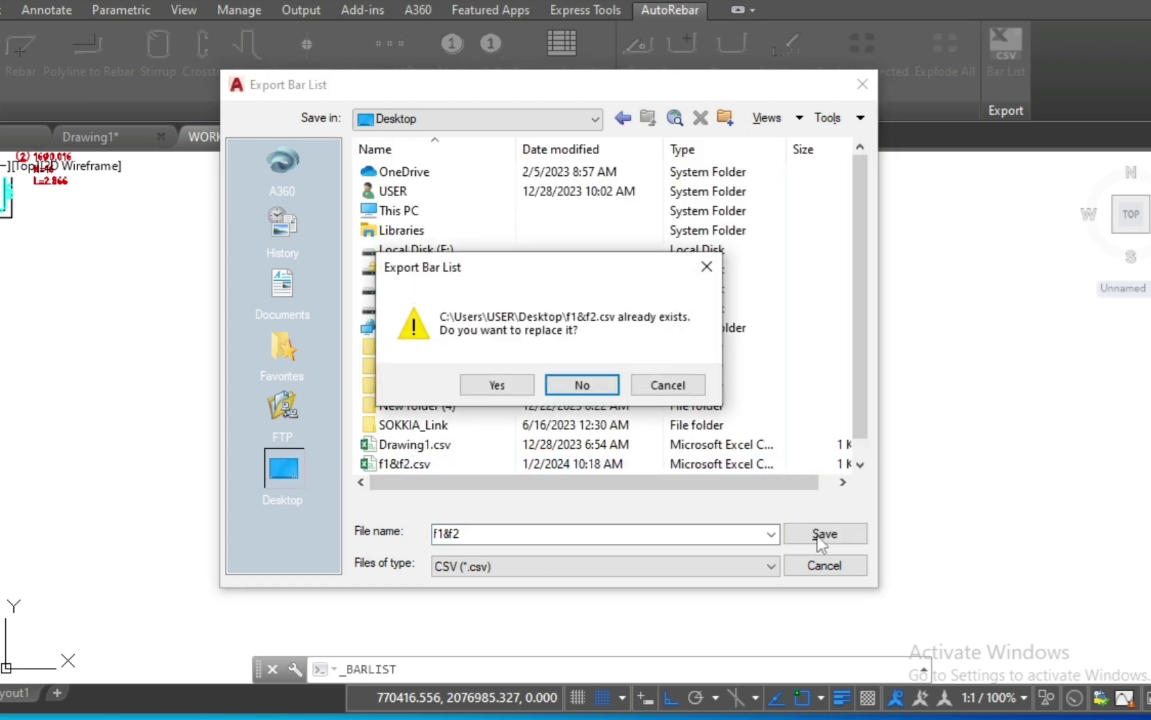
click(503, 387)
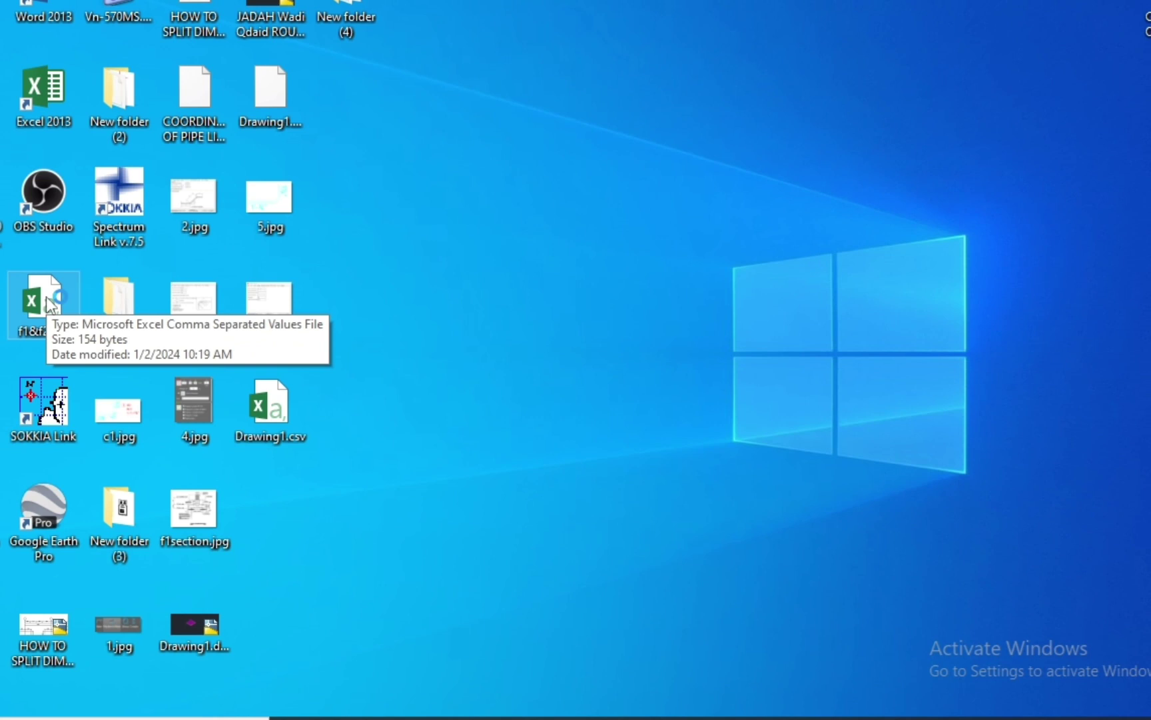
- Open f1&f2.csv in Excel, dismiss the activation notice, and autofit column F
double_click(48, 306)
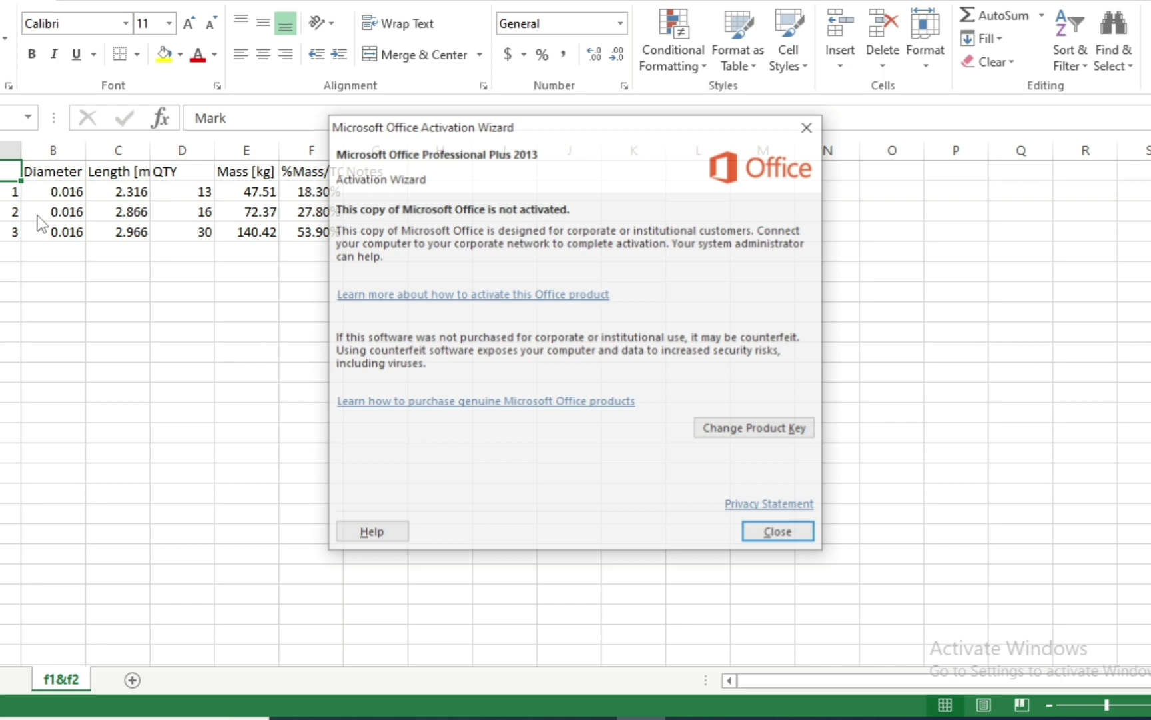
click(775, 531)
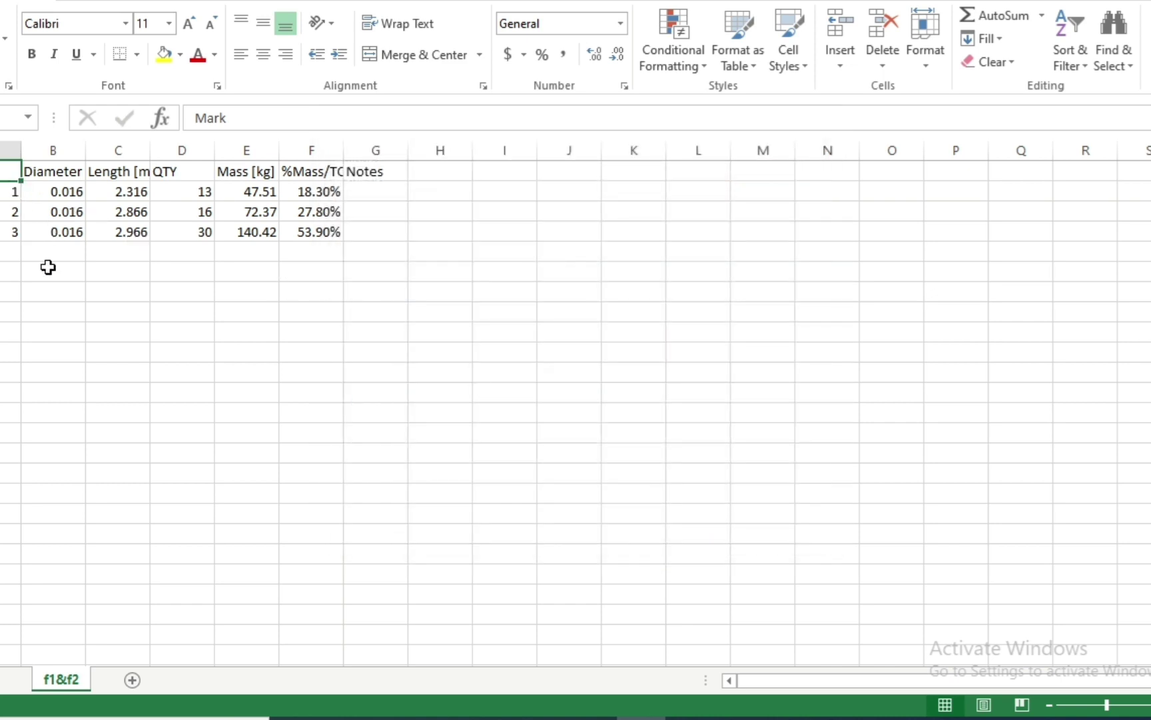
double_click(345, 148)
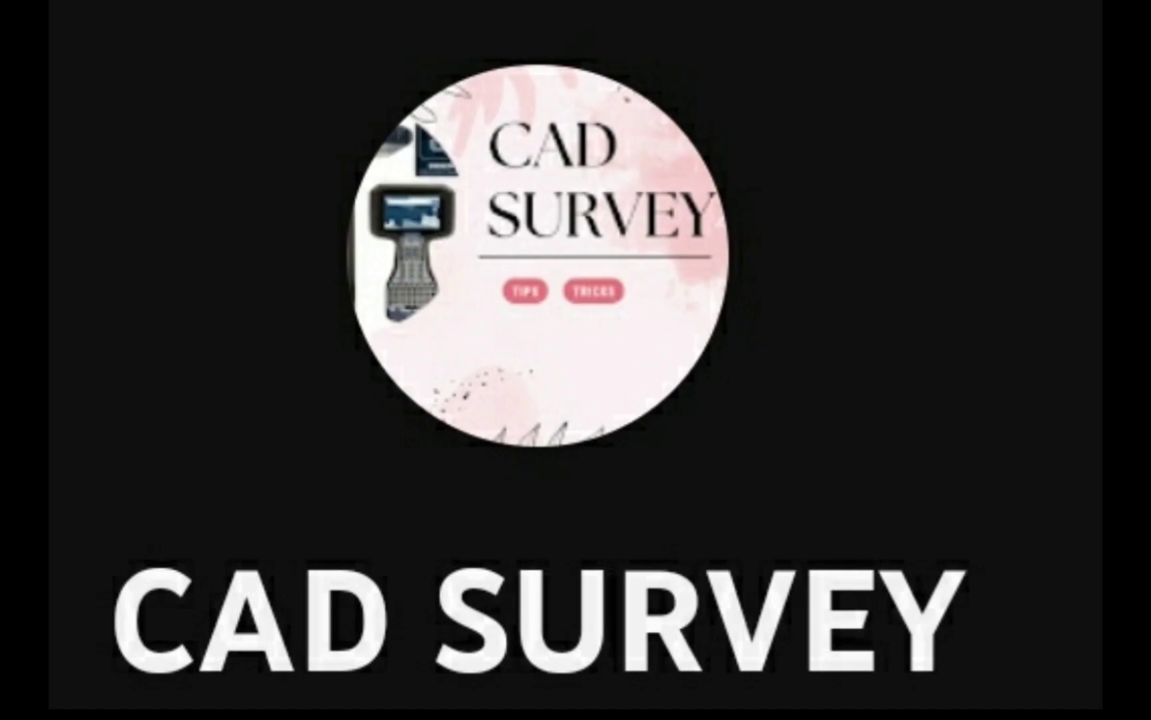